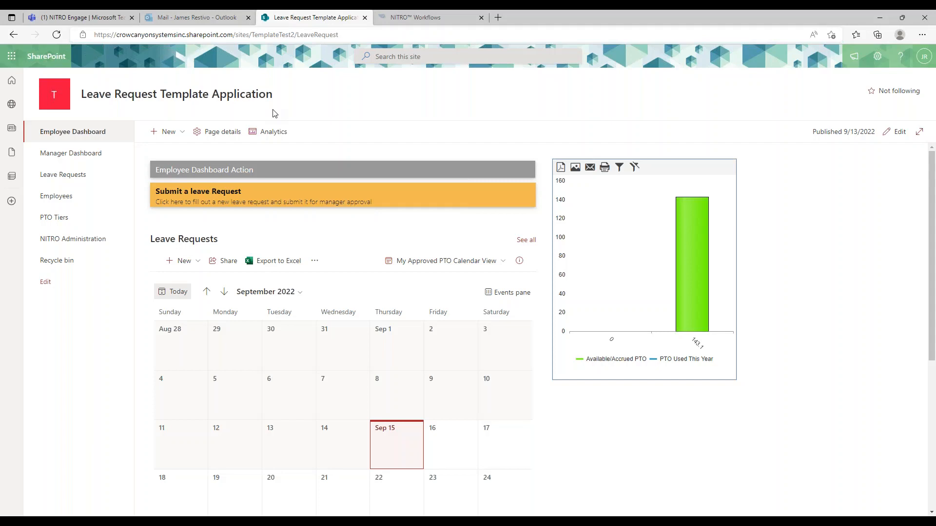
Restore the window to show both accounts' browsers, and start a new leave request from the employee's Leave Requests list
left_click(902, 18)
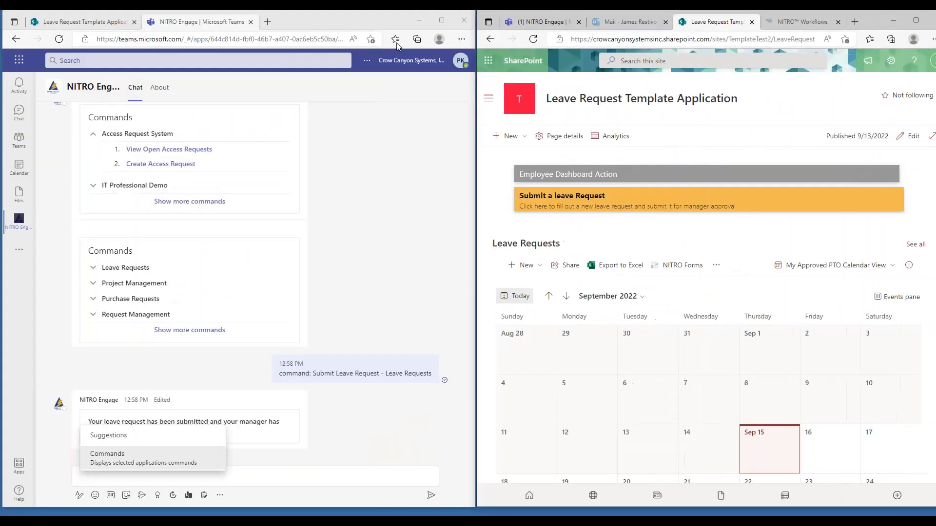
left_click(102, 25)
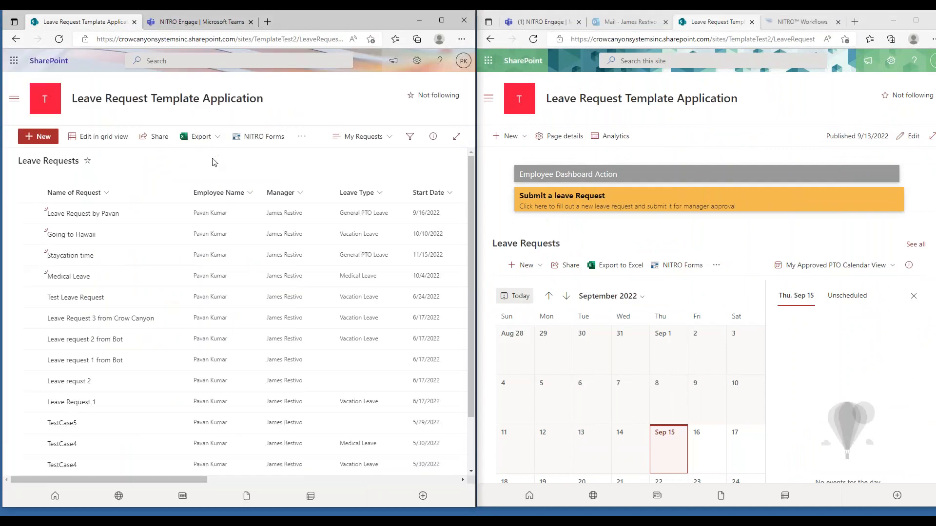
left_click(43, 139)
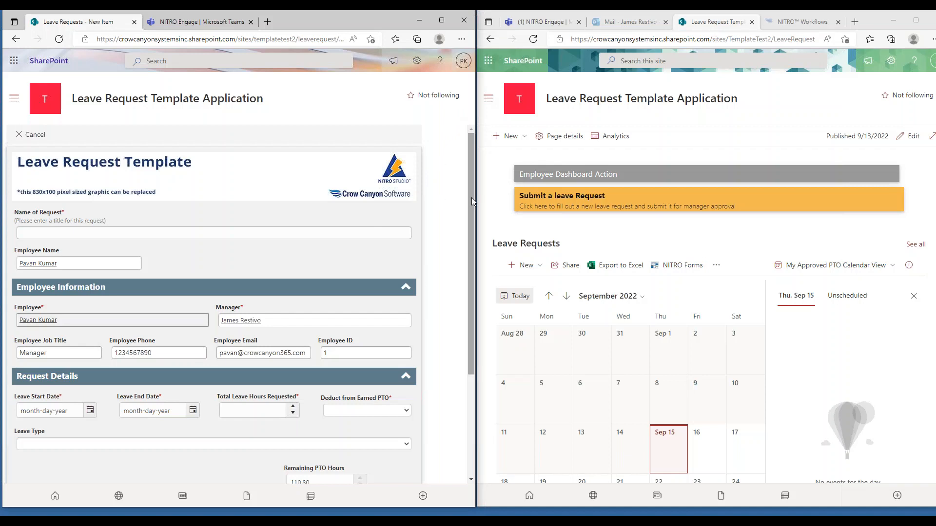
Name the leave request "Go on vacation Legoland"
scroll(315, 240, "down", 1)
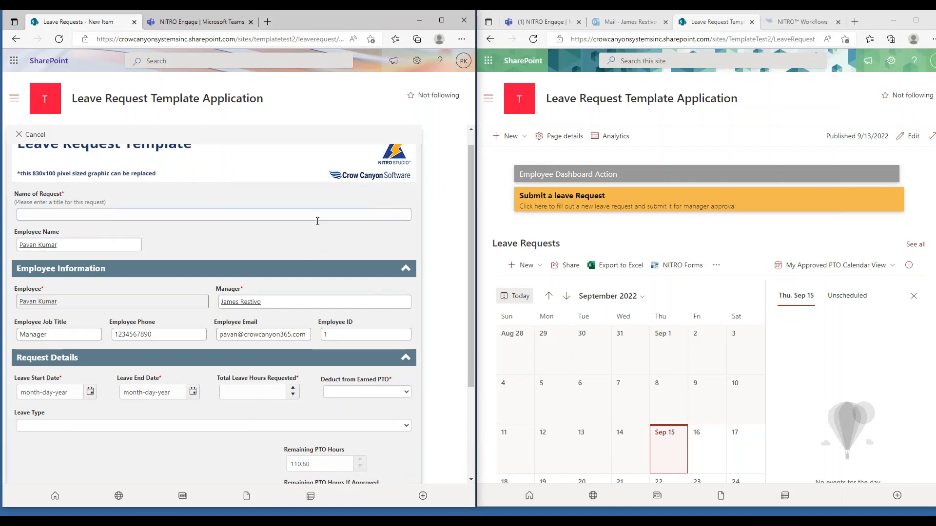
left_click(317, 215)
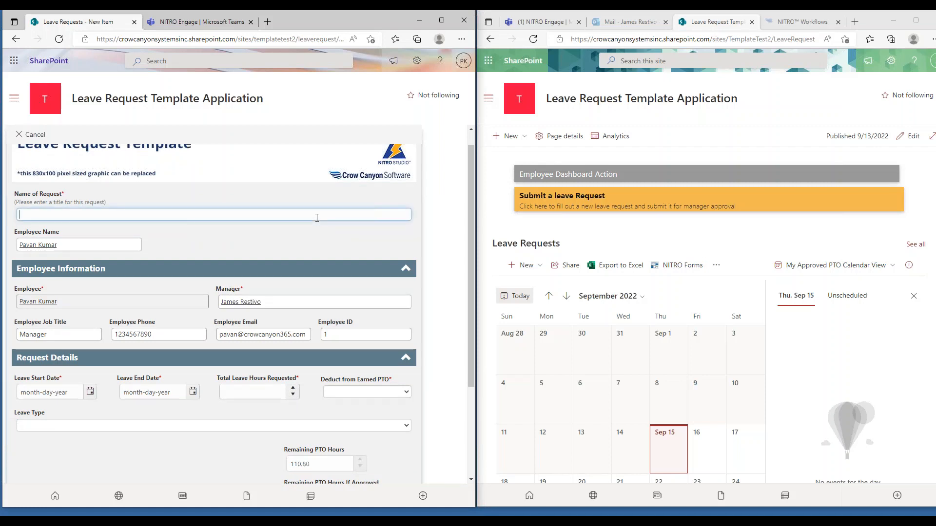
type("Go on vcatio")
key("BackSpace")
key("BackSpace")
key("BackSpace")
key("BackSpace")
key("BackSpace")
type("action to")
key("BackSpace")
key("BackSpace")
key("BackSpace")
key("BackSpace")
key("BackSpace")
key("BackSpace")
key("BackSpace")
key("BackSpace")
key("BackSpace")
type("catoin to Legoland")
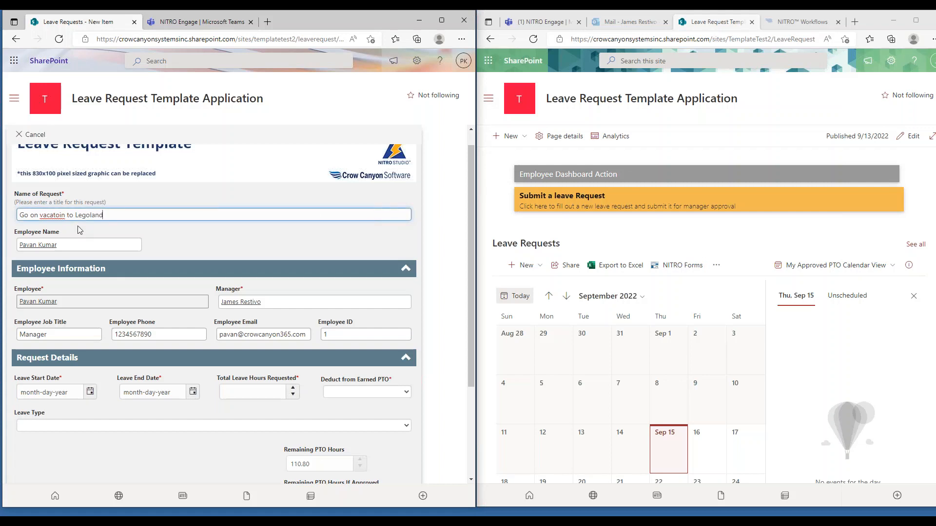
left_click_drag(59, 214, 72, 213)
key("BackSpace")
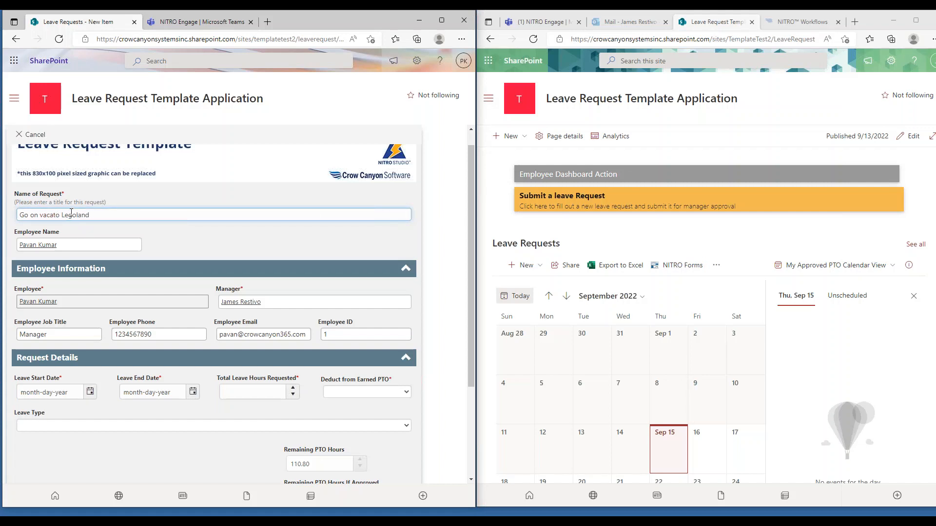
type("ion")
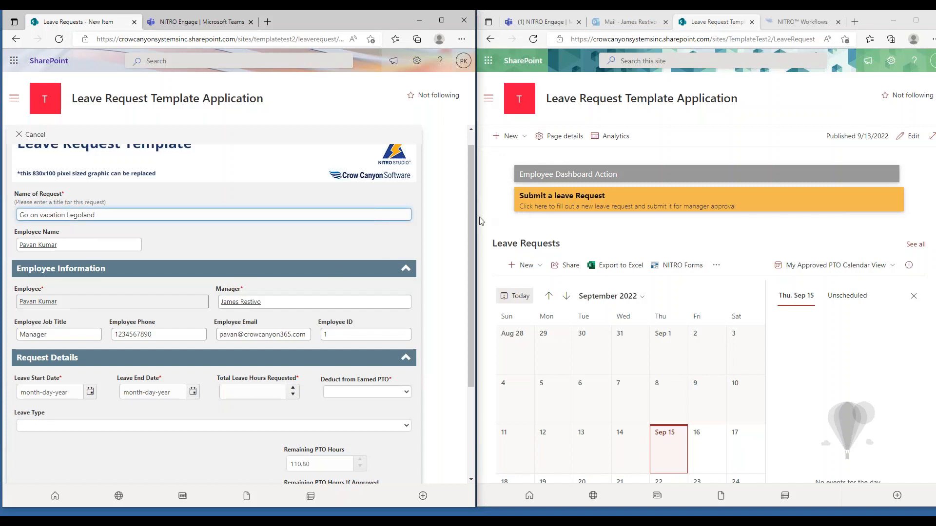
Set the leave start date to 09-19-2022 and the leave end date to 09-23-2022
left_click_drag(470, 217, 467, 262)
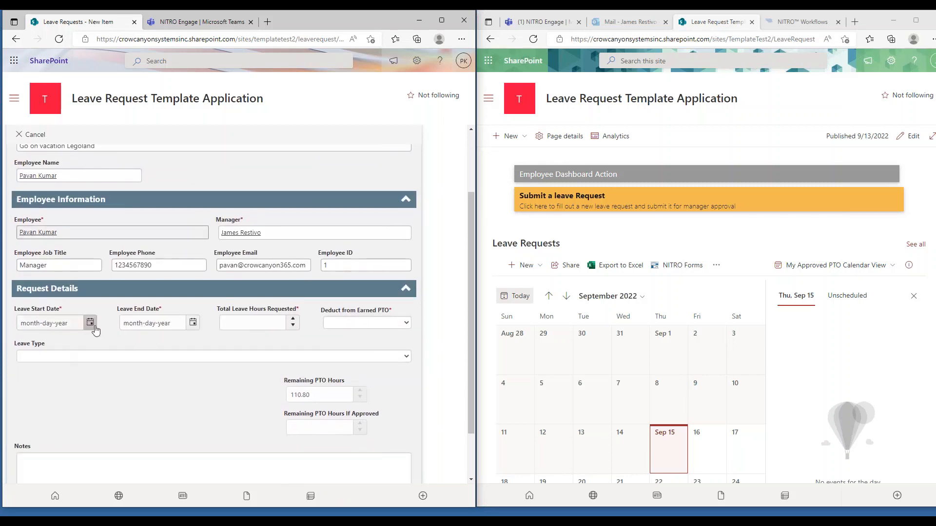
left_click(91, 325)
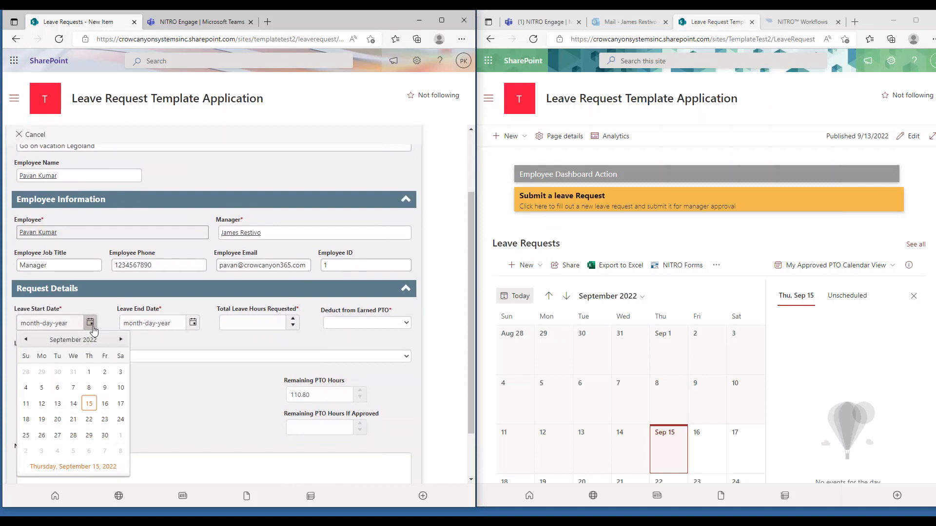
left_click(43, 420)
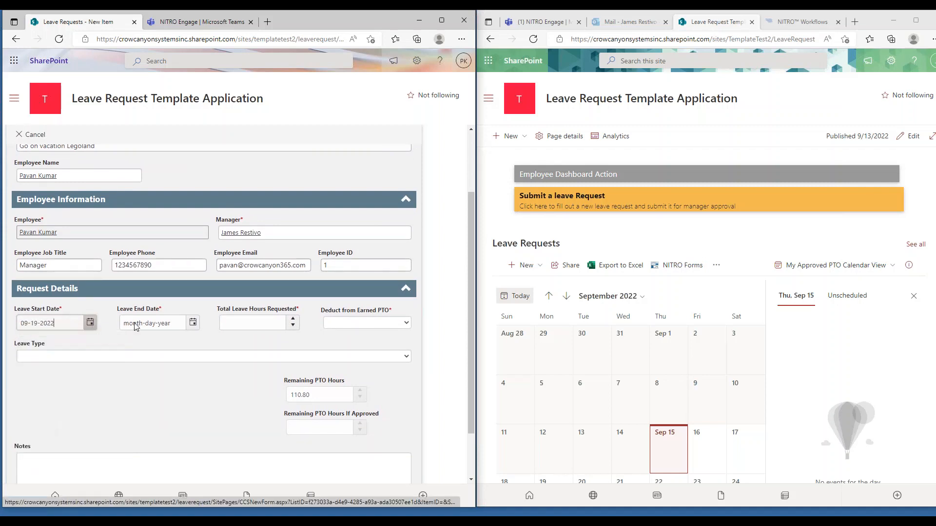
left_click(193, 322)
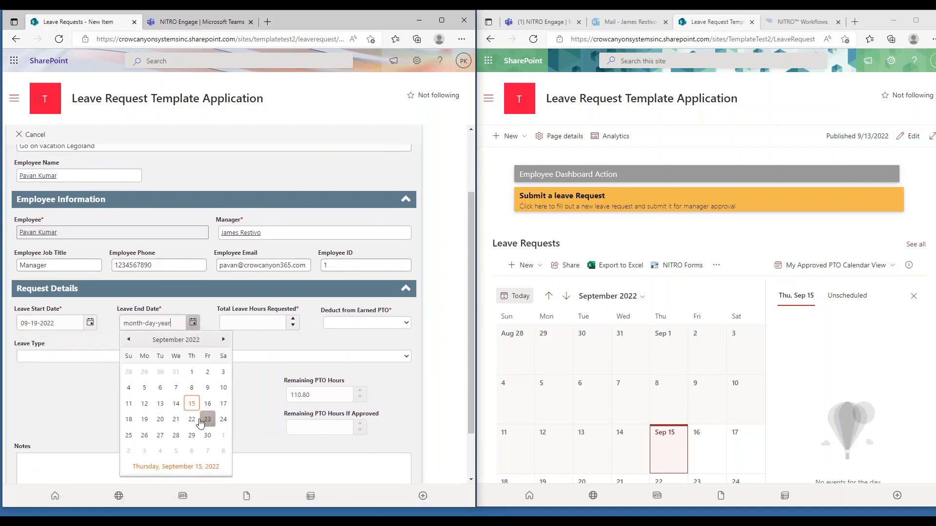
left_click(207, 419)
Request 40 total leave hours, deduct them from earned PTO, and choose Vacation Leave as the leave type
left_click(235, 324)
type("40")
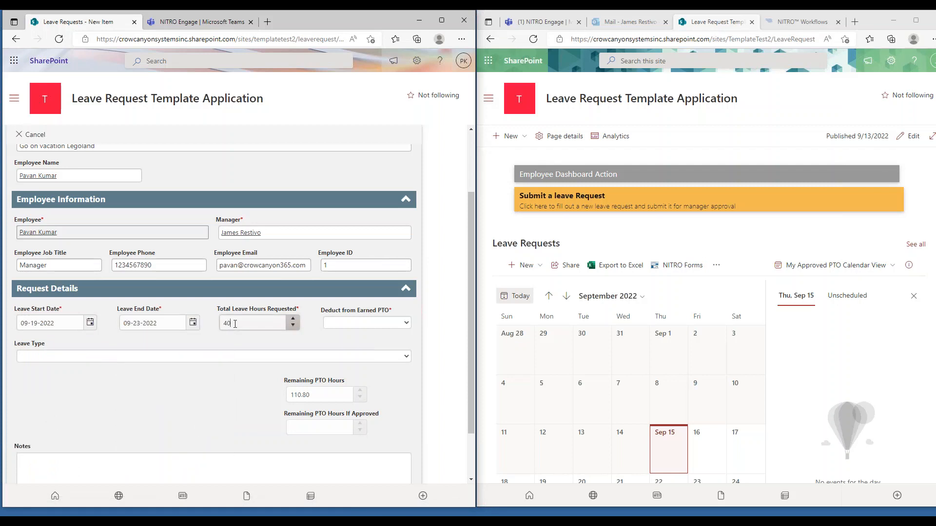
left_click(335, 325)
left_click(341, 343)
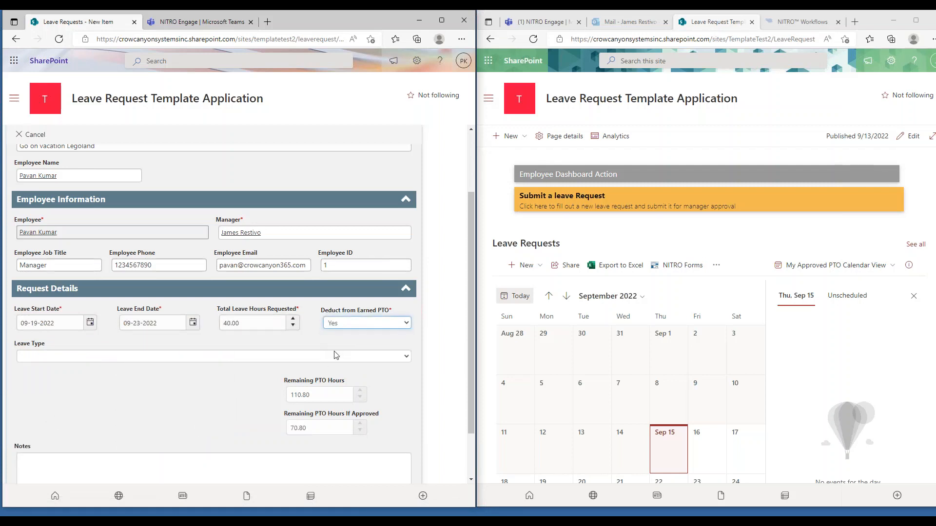
left_click(334, 356)
left_click(205, 388)
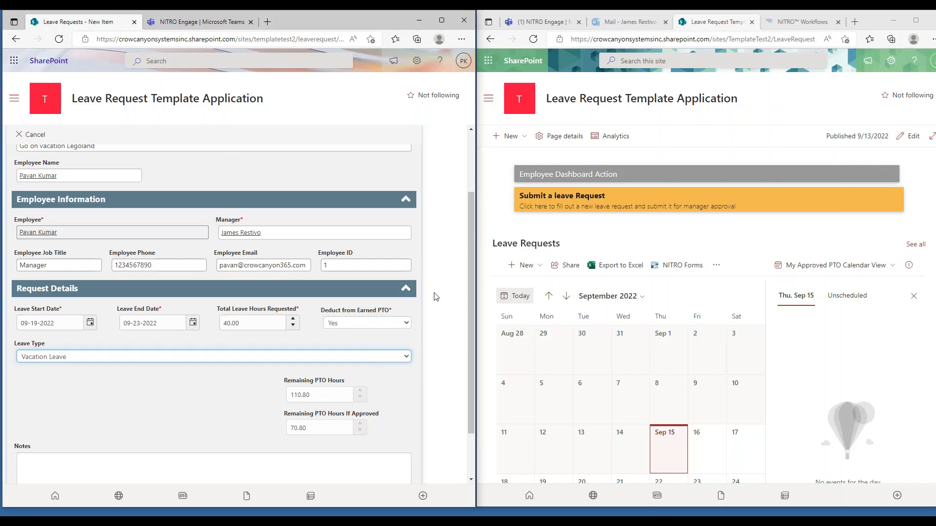
Switch Deduct from Earned PTO to No and back to Yes to compare the remaining PTO hours
left_click_drag(470, 293, 420, 327)
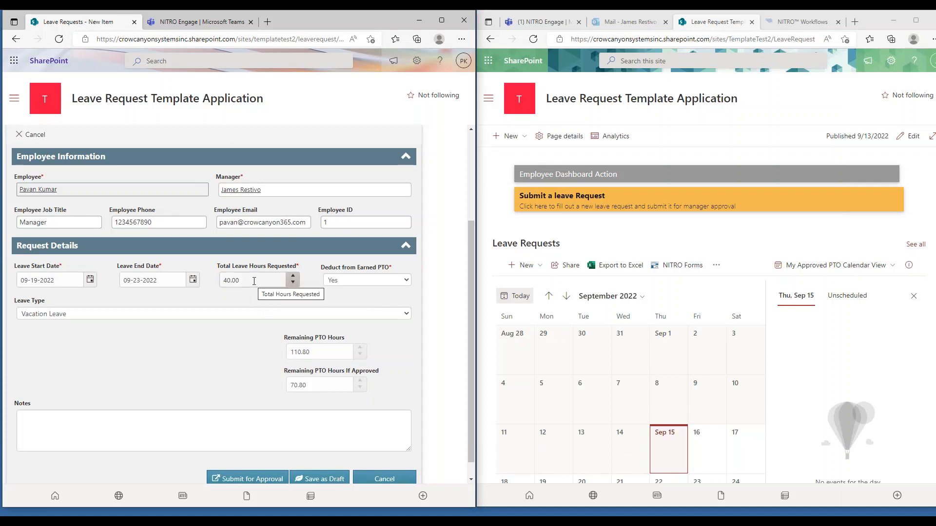
left_click(332, 283)
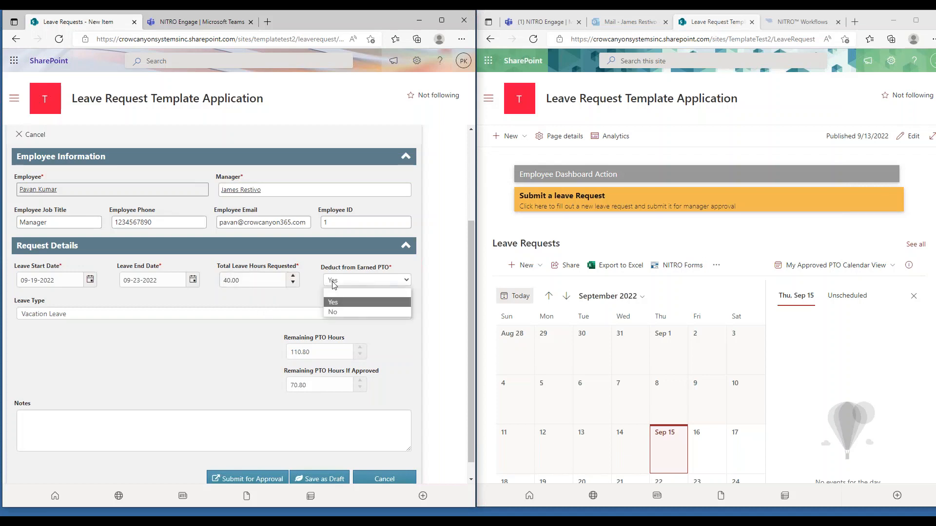
left_click(344, 311)
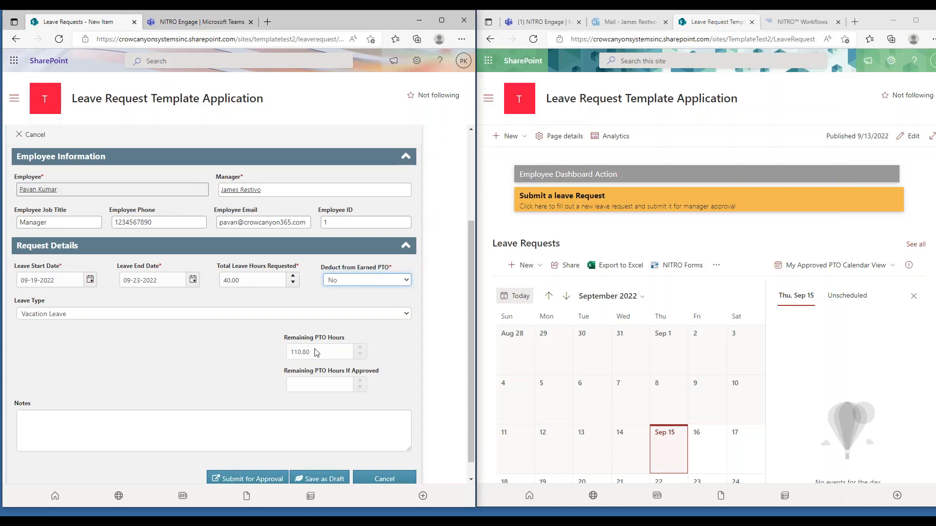
left_click(373, 281)
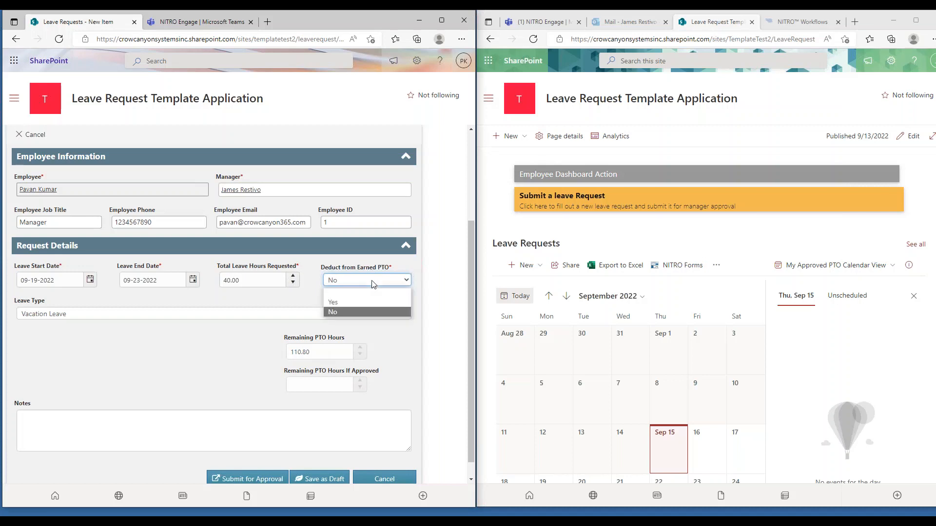
left_click(362, 302)
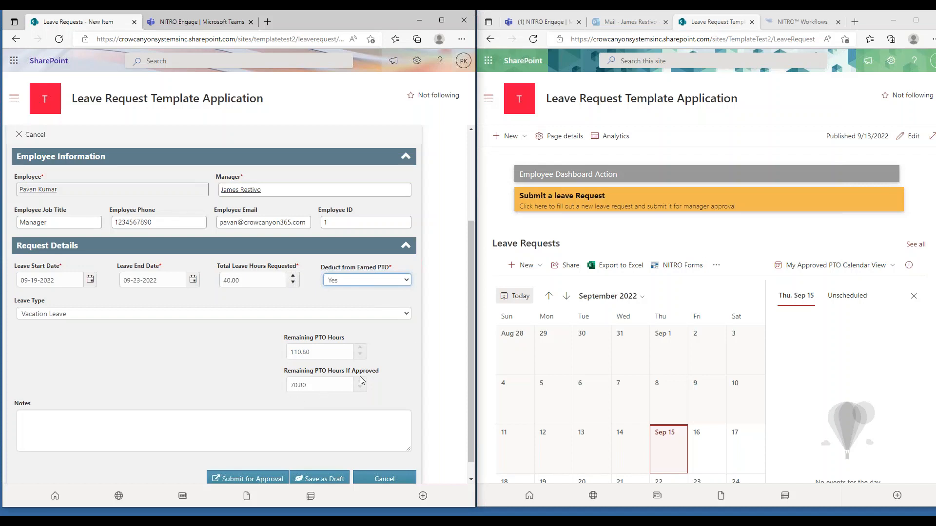
Bring up the manager's NITRO Engage chat in Teams and submit the employee's leave request for approval
left_click_drag(470, 296, 465, 320)
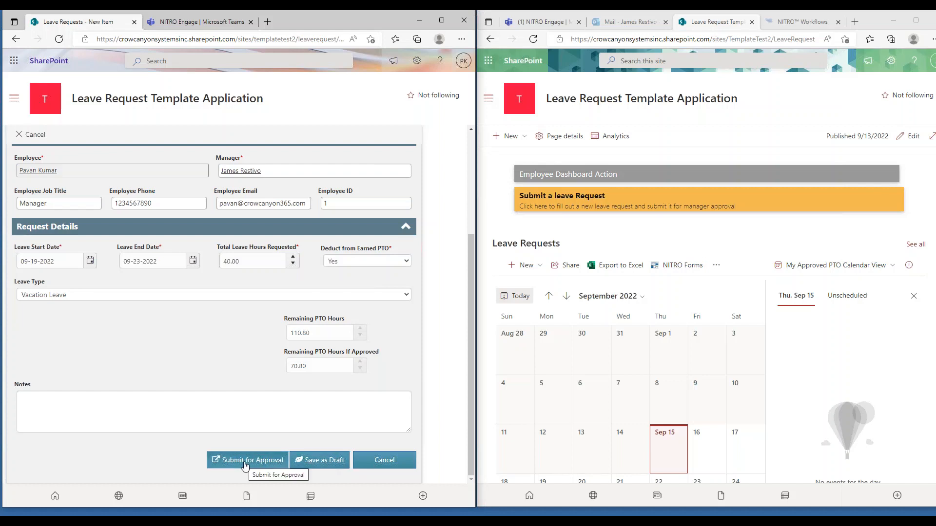
left_click(543, 23)
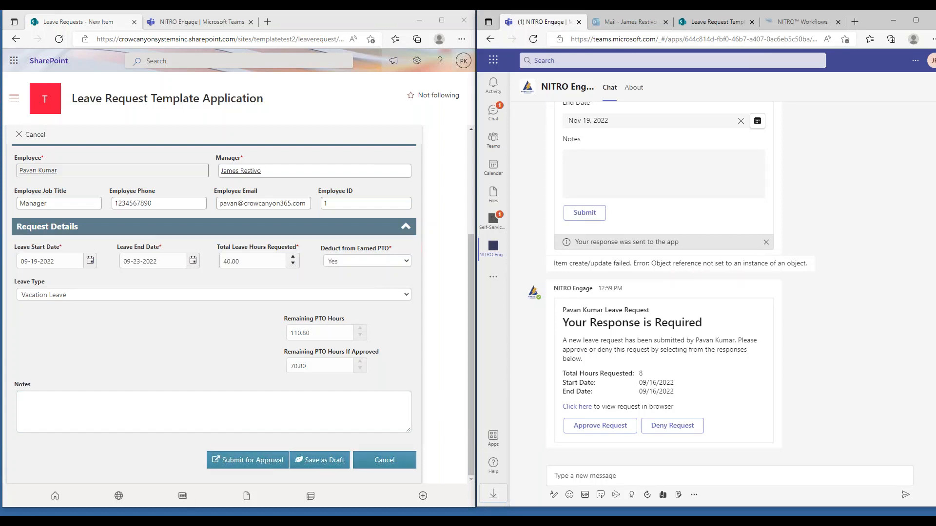
left_click(259, 463)
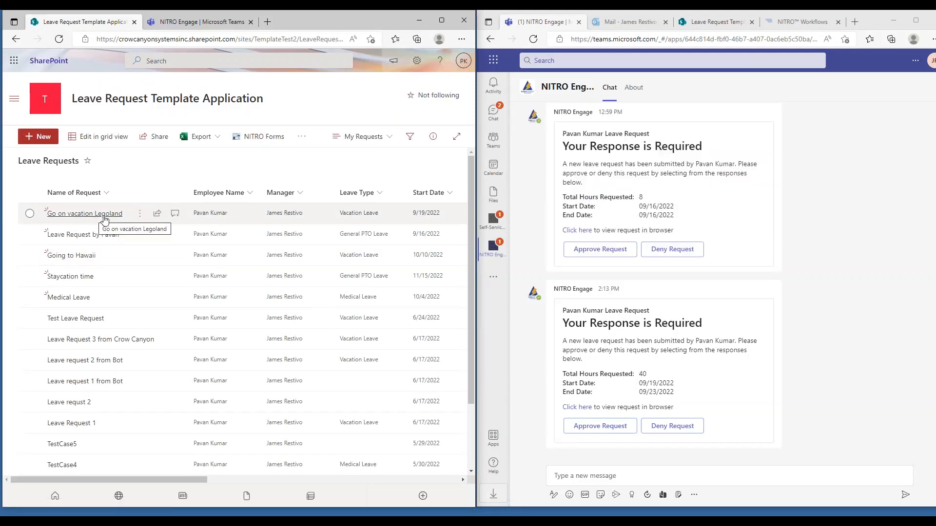
Review the new approval card's message, requested hours and leave dates in the manager's NITRO Engage chat
left_click(694, 322)
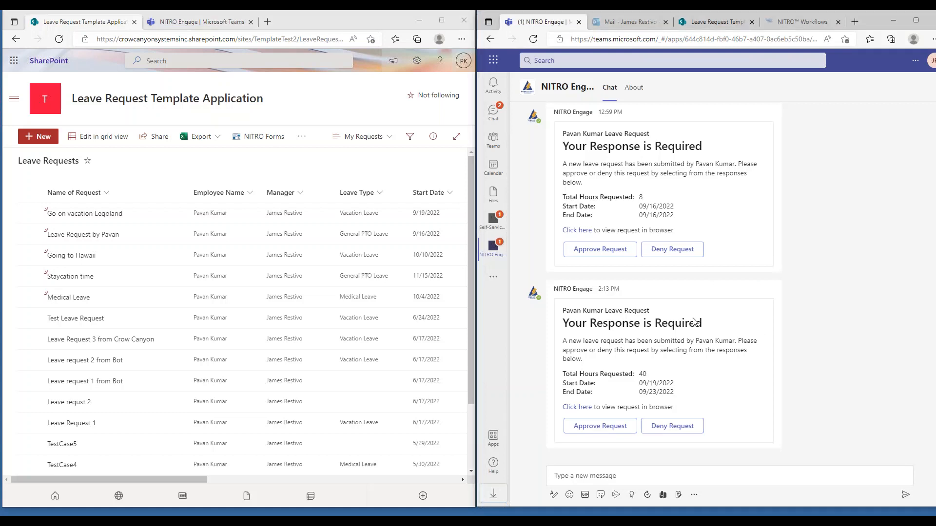
left_click_drag(560, 321, 721, 400)
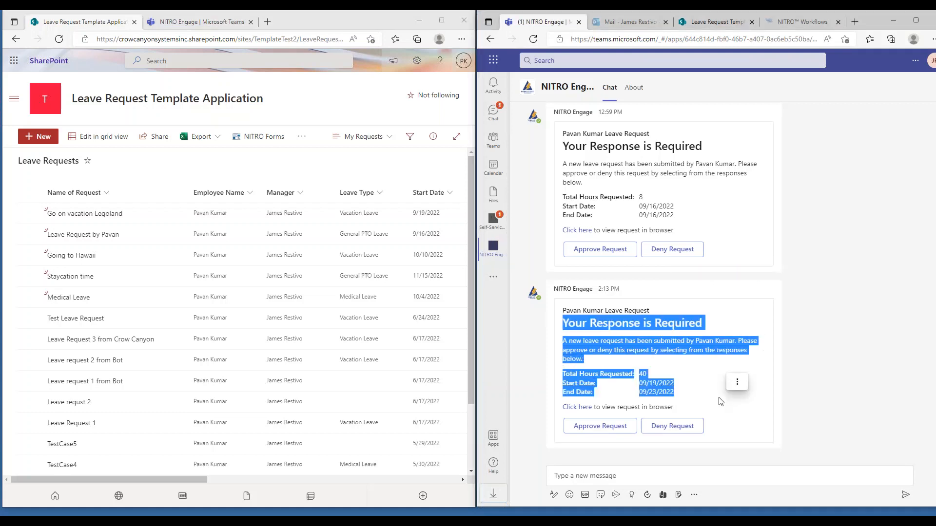
left_click(643, 213)
left_click_drag(615, 386, 677, 393)
left_click(670, 389)
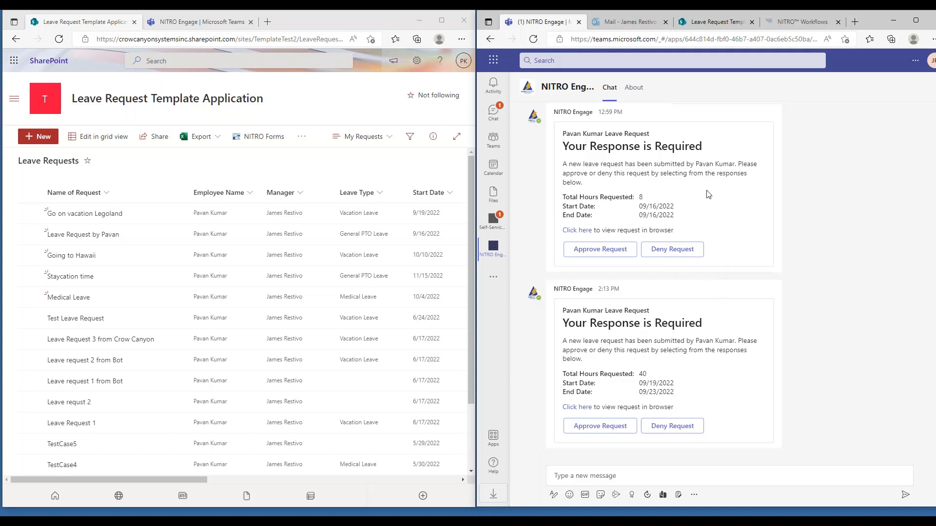
Switch to the manager's Outlook inbox and read the newest leave request notification e-mail, including its dates
left_click(640, 25)
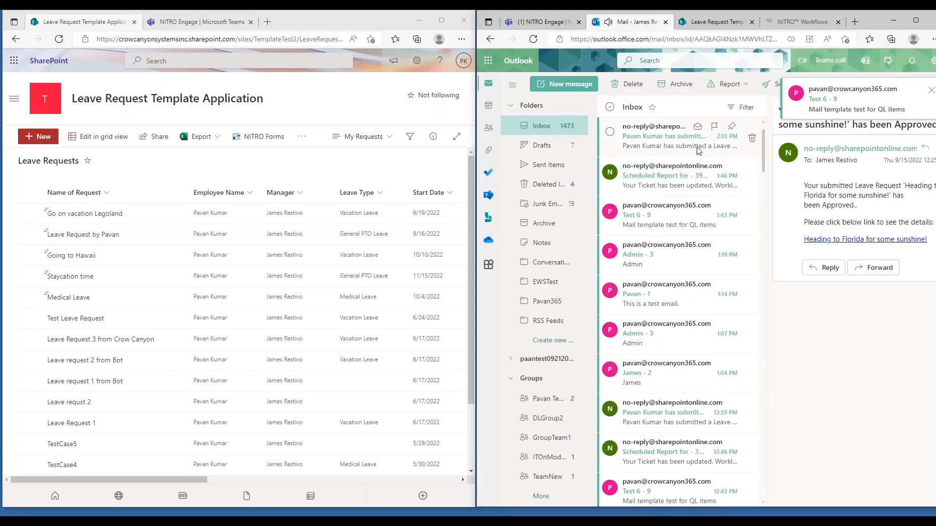
left_click(694, 148)
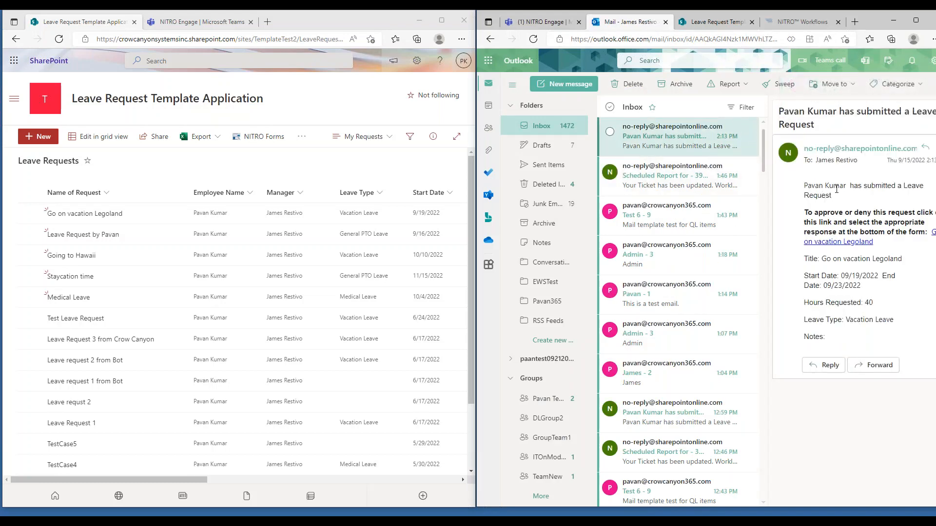
left_click_drag(830, 275, 853, 287)
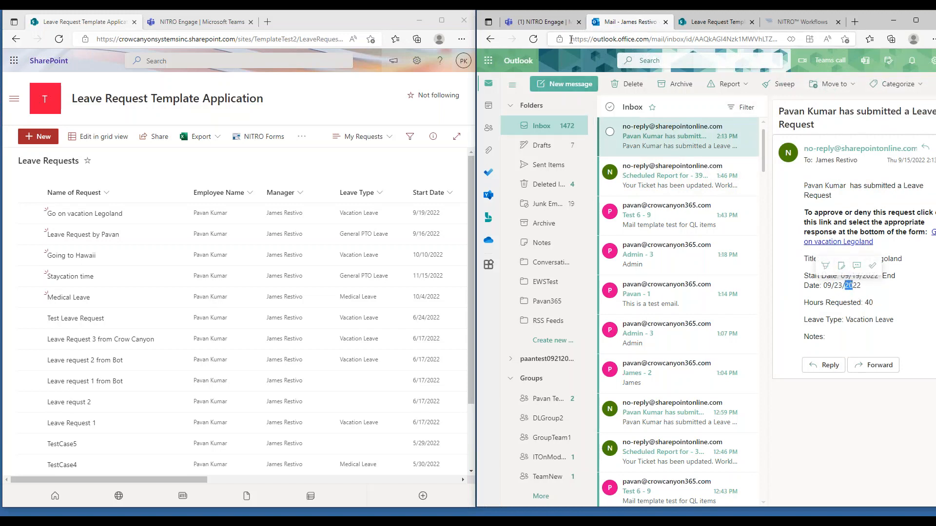
Return to the manager's Teams chat and approve the 40-hour leave request for 09/19/2022 to 09/23/2022
left_click(554, 25)
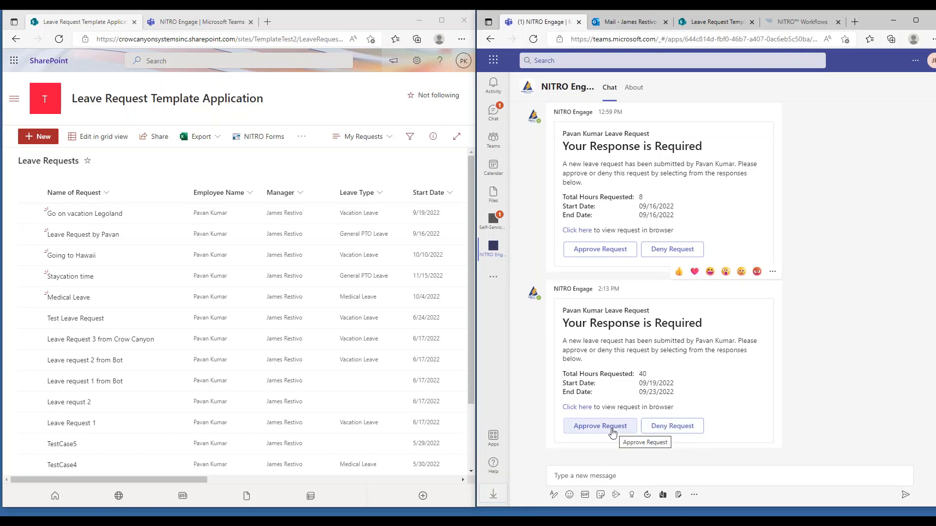
left_click(612, 433)
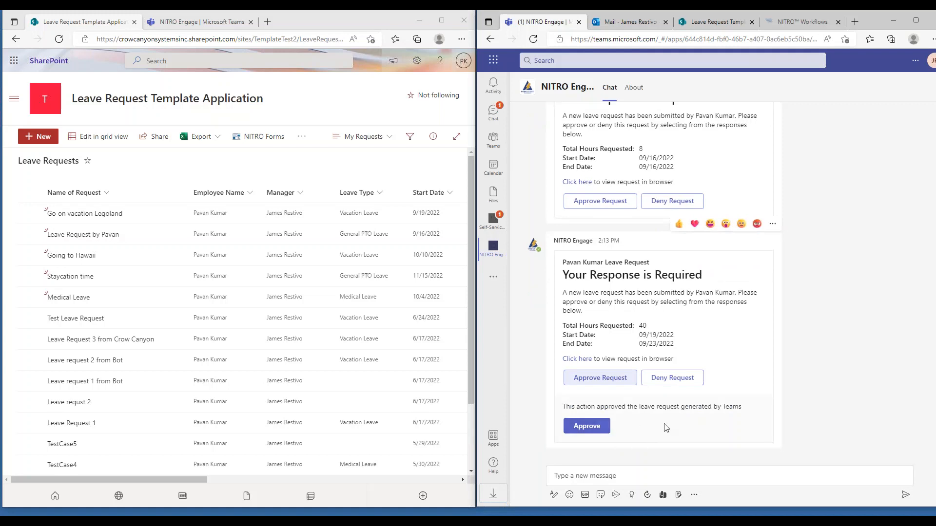
left_click(594, 426)
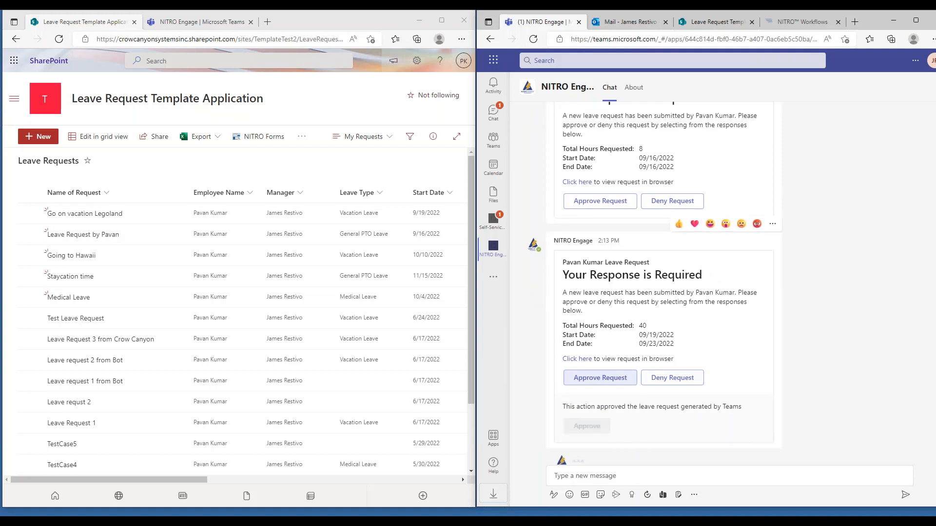
Switch to the employee's Teams chat and read the Leave Request Approval Response message from NITRO Engage
left_click(221, 22)
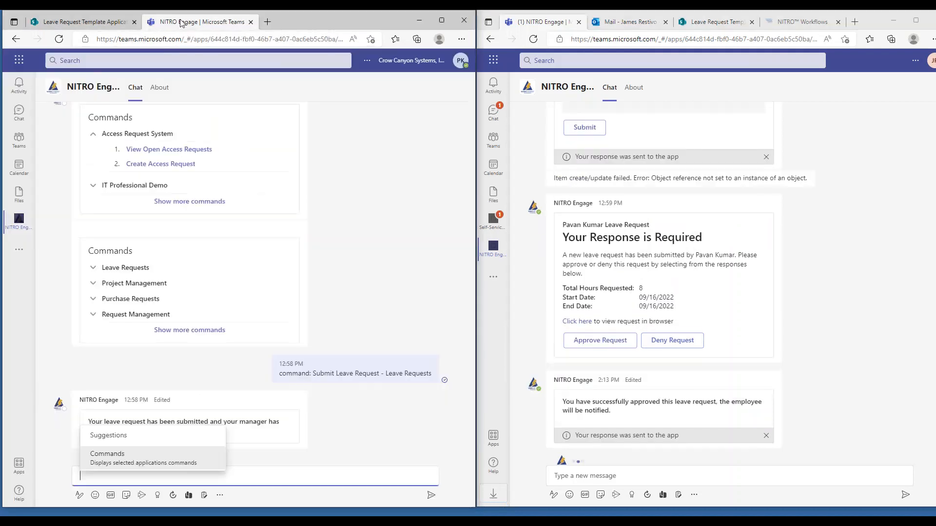
left_click(301, 445)
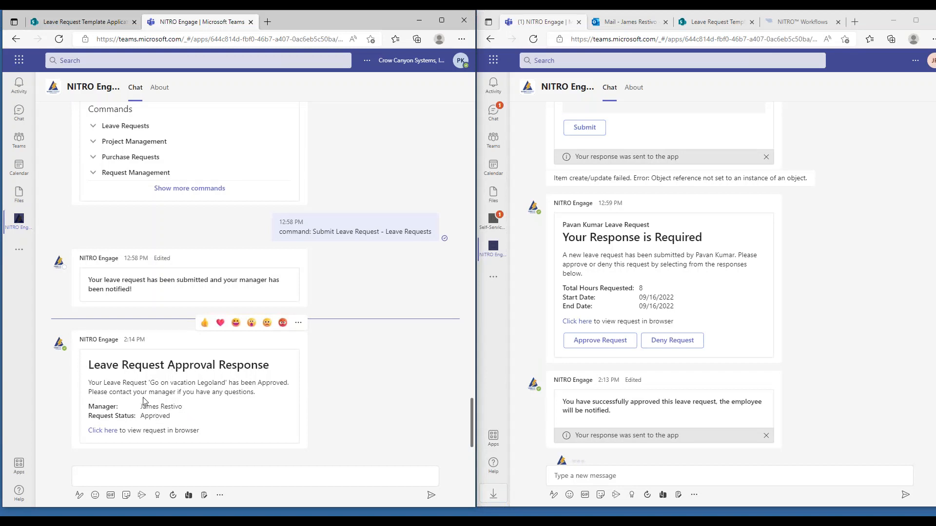
left_click_drag(88, 383, 222, 393)
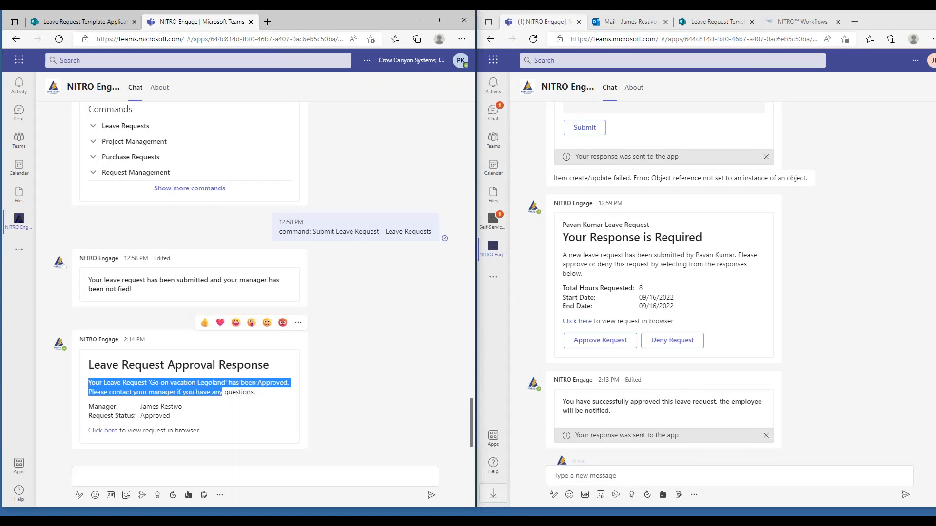
Switch to the employee's SharePoint Leave Requests list and open a blank leave request form
left_click(244, 393)
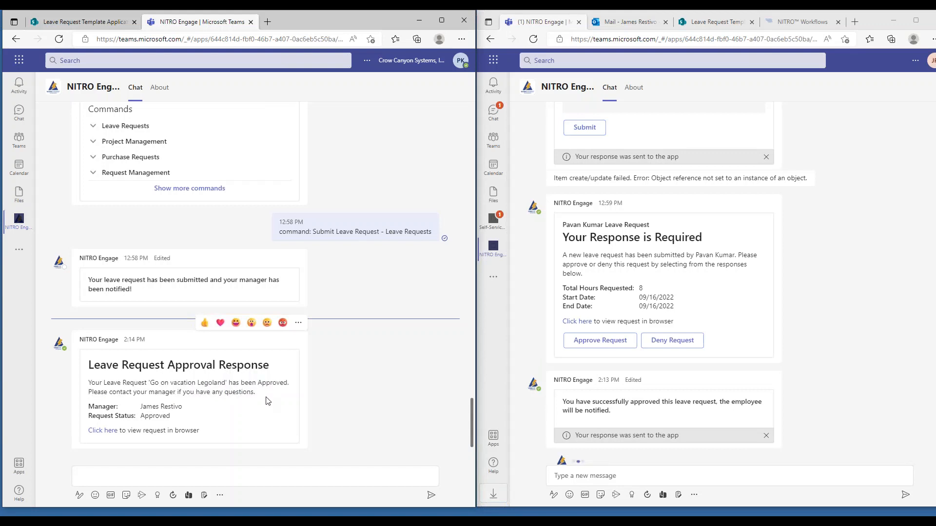
left_click(83, 21)
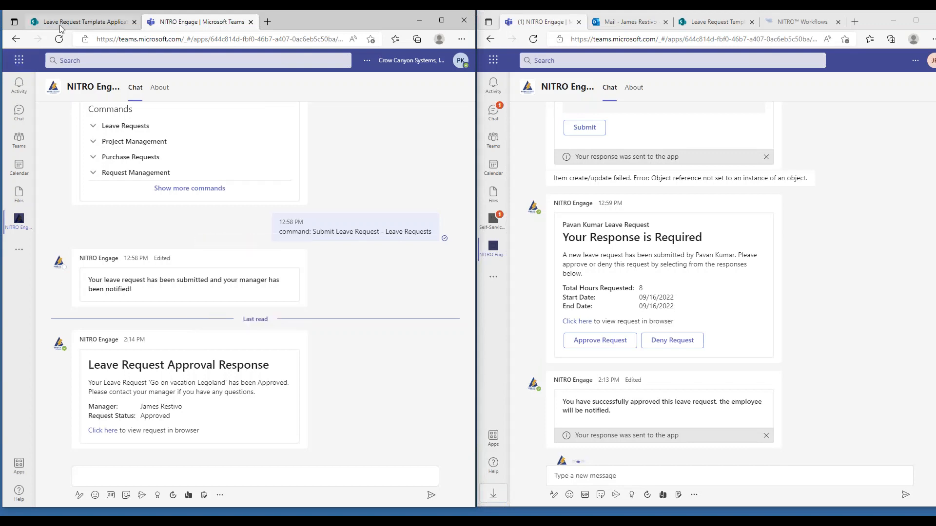
left_click(200, 22)
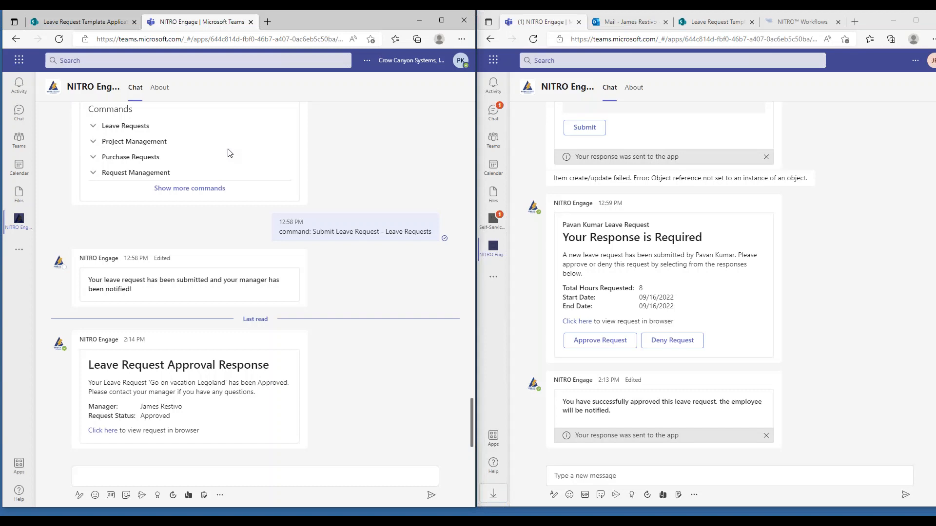
left_click(80, 21)
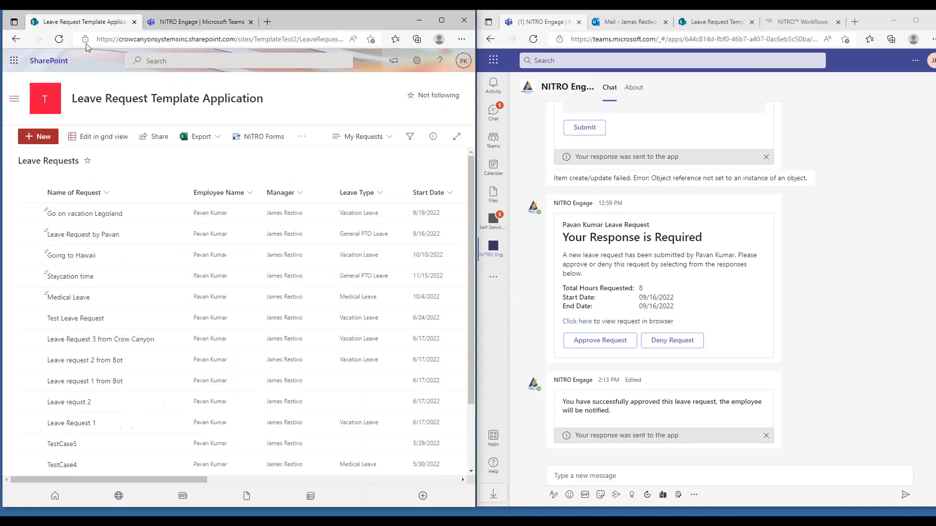
left_click(49, 136)
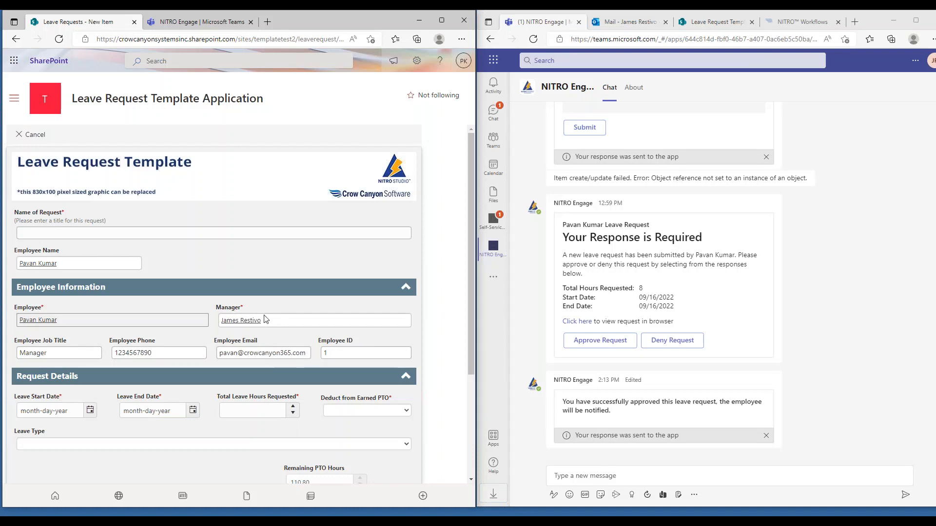
Return to the employee's Teams chat and send NITRO Engage the message "submit leave request"
left_click(172, 27)
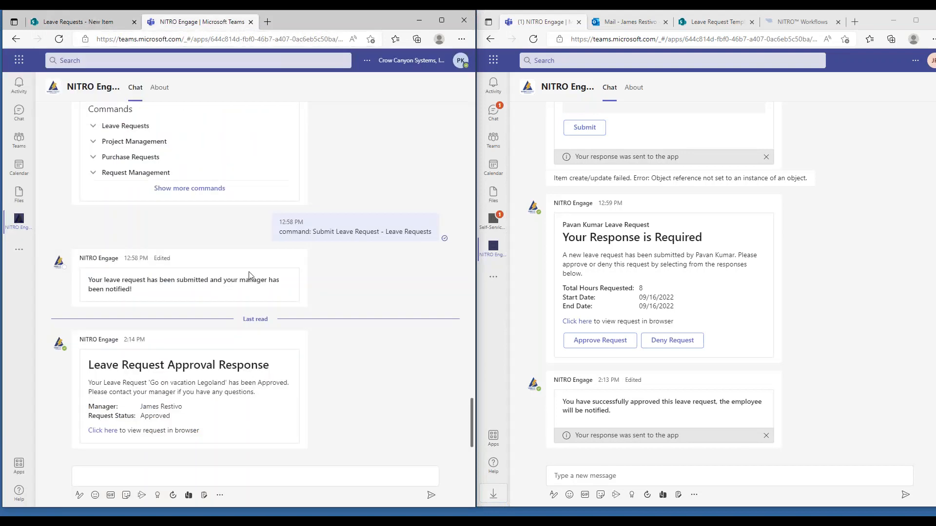
left_click(251, 473)
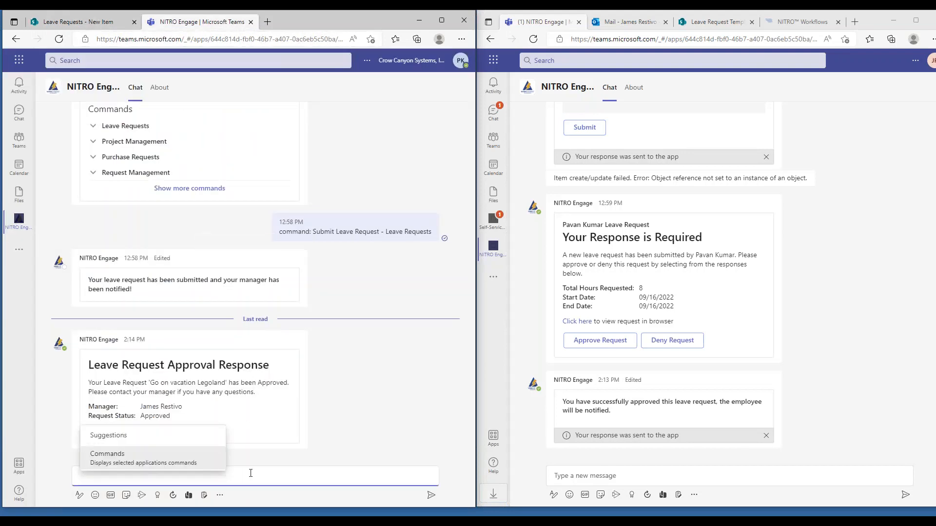
type("submi")
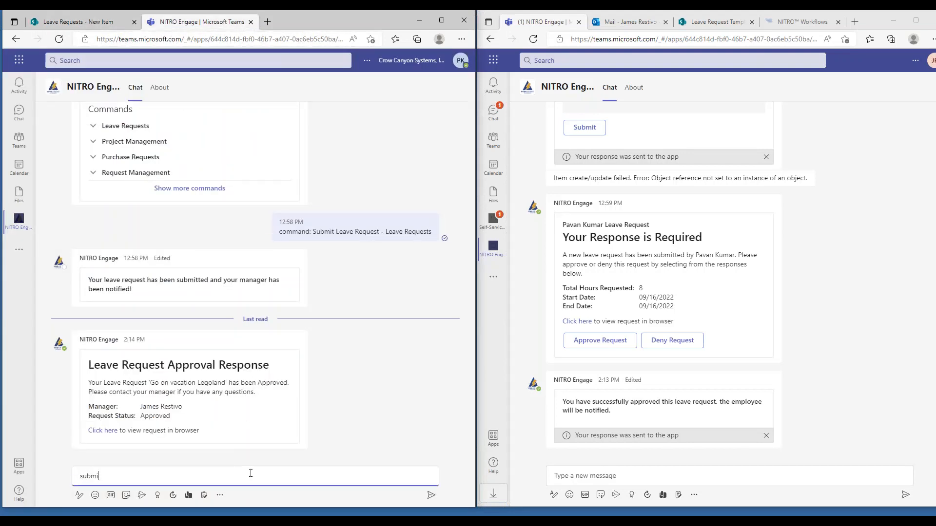
type("t leave request")
key("Return")
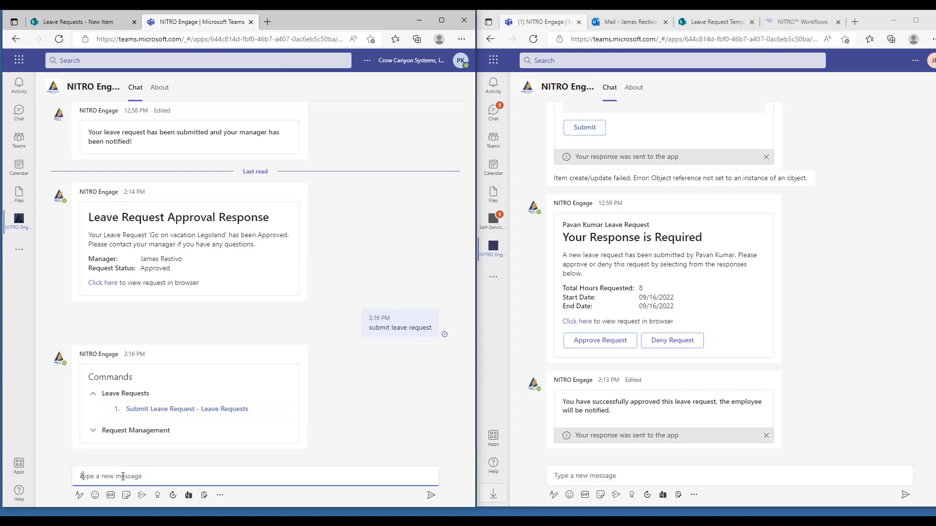
type("c")
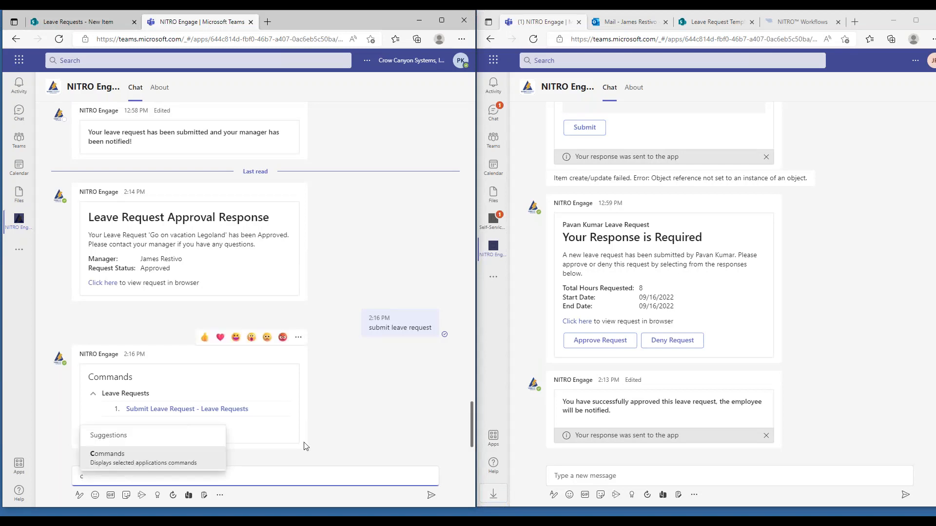
left_click(304, 446)
double_click(178, 483)
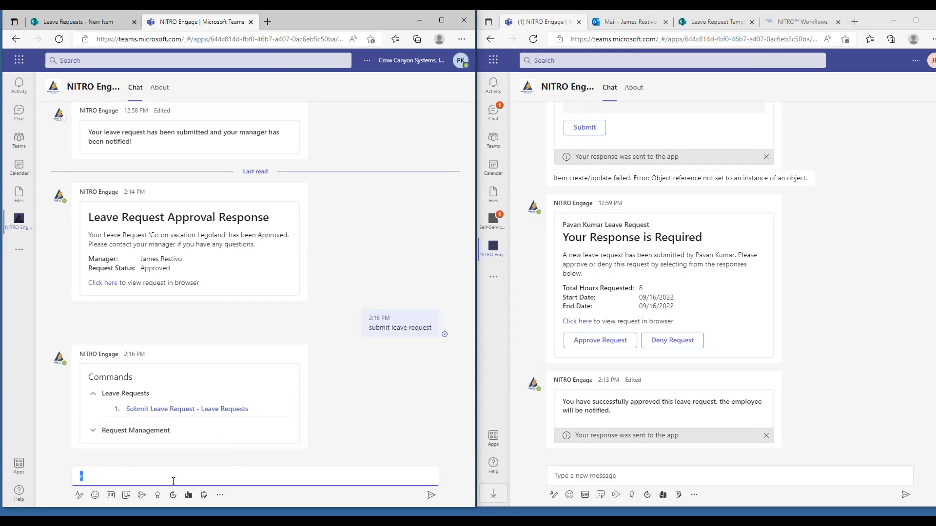
key("BackSpace")
Start the Submit Leave Request command from the bot's reply and name the request "Go on vacation to Hawaii"
left_click(191, 410)
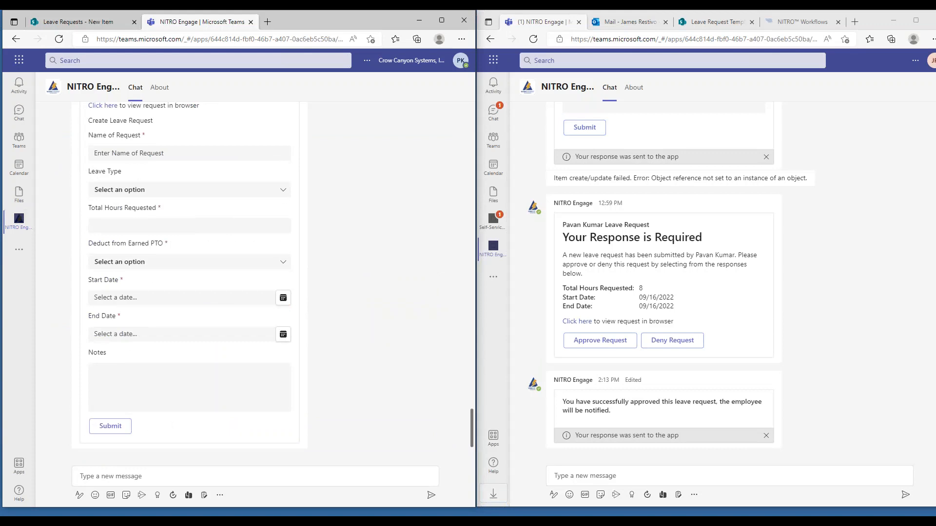
left_click(185, 155)
type("Go")
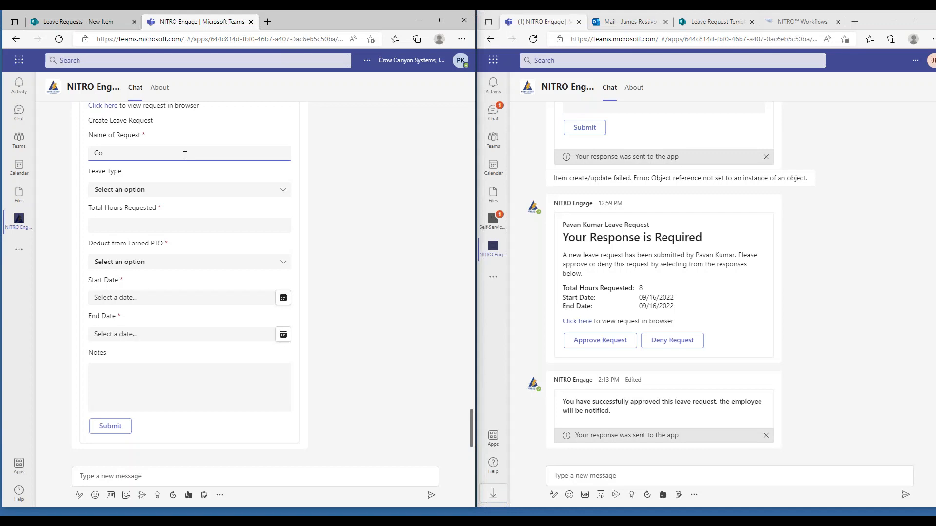
type("t  on vact")
key("BackSpace")
type("ation to ")
type("Legoland")
left_click_drag(178, 155, 144, 154)
key("BackSpace")
key("BackSpace")
type("to Hawaii")
Set the leave type to Vacation Leave, the total hours requested to 40, and Deduct from Earned PTO to Yes
left_click(160, 189)
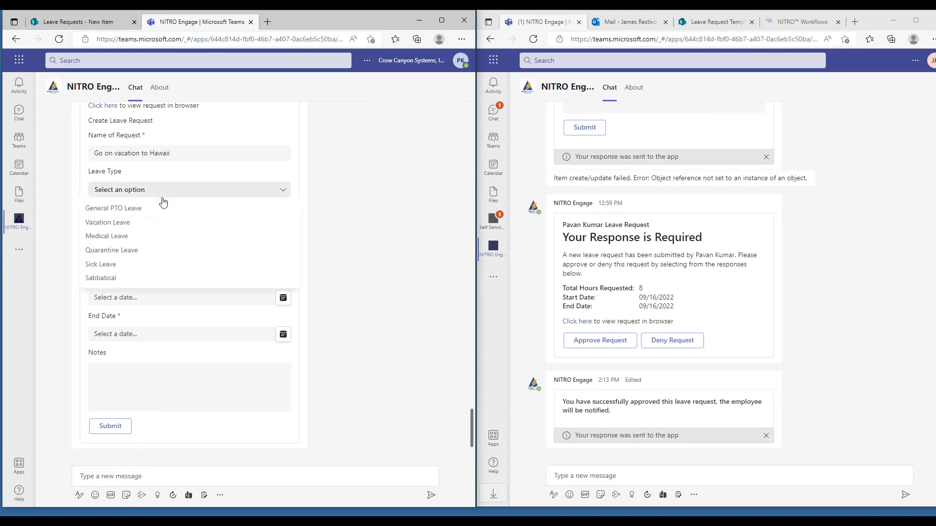
left_click(132, 222)
left_click(133, 222)
type("4")
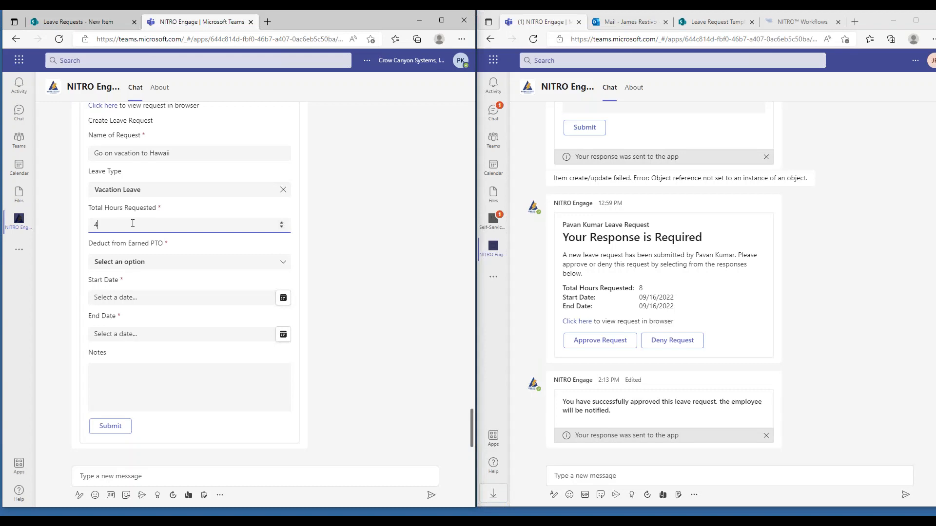
type("0")
left_click(164, 263)
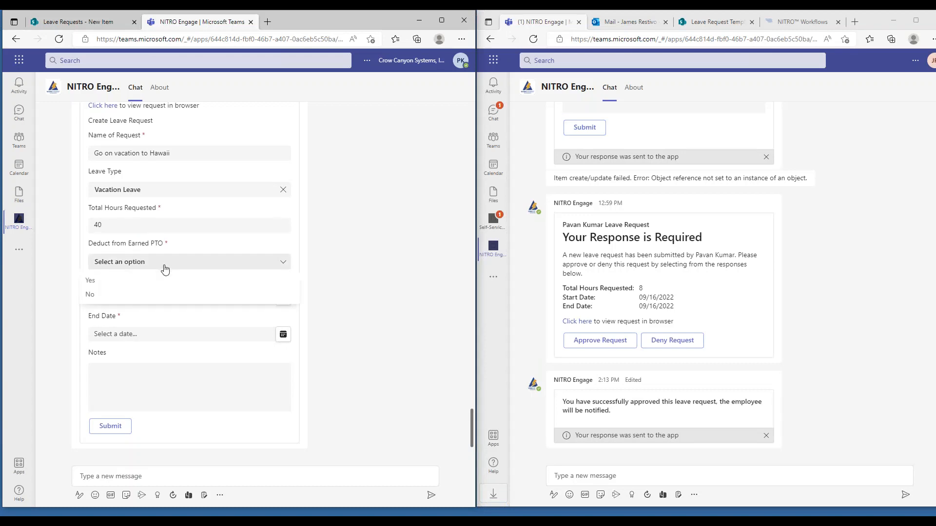
left_click(124, 283)
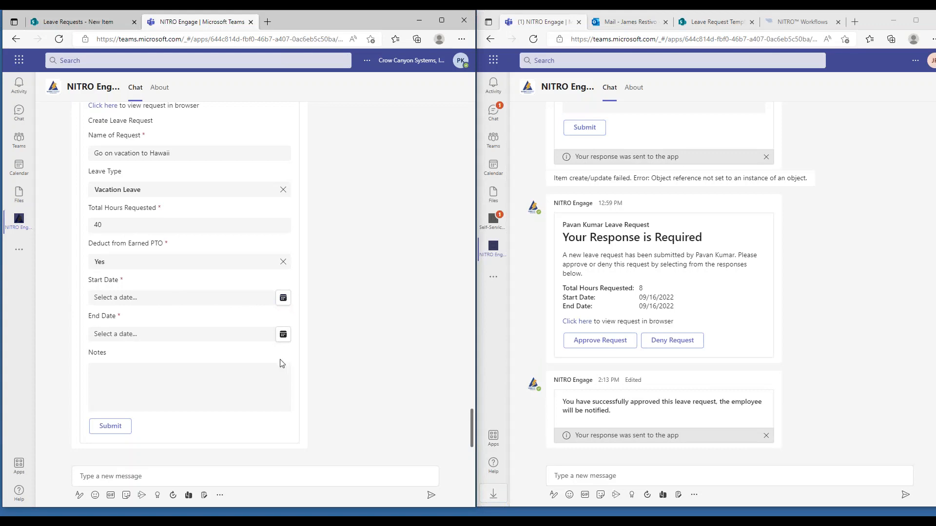
Set the leave request's start date to Dec 6, 2022
left_click(282, 299)
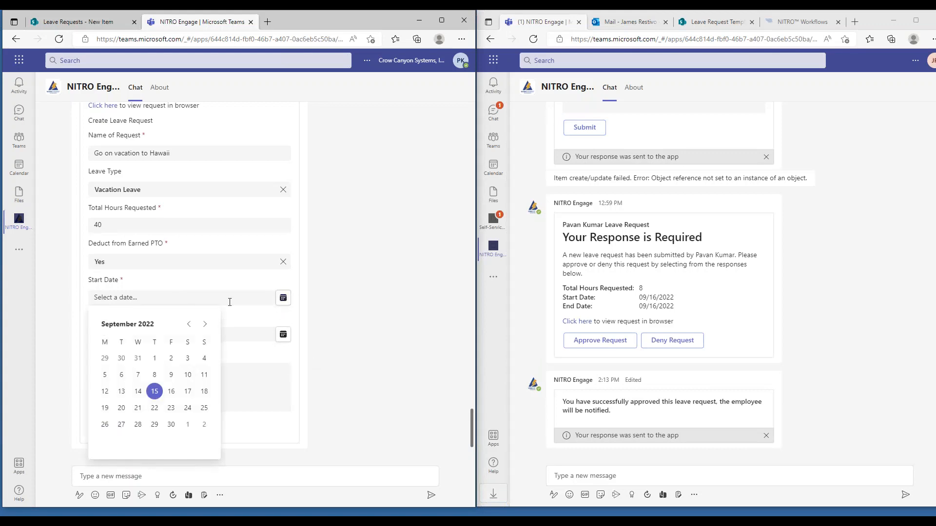
left_click(205, 325)
left_click(205, 325)
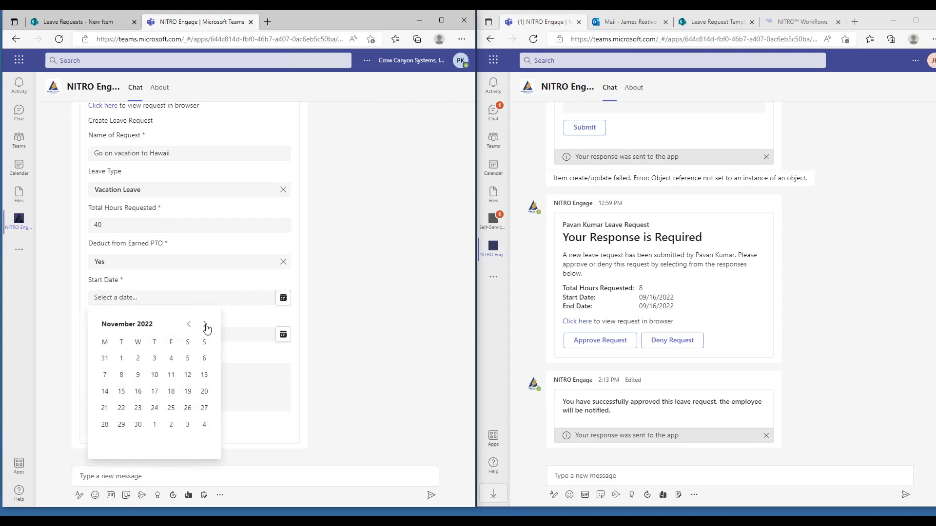
left_click(205, 325)
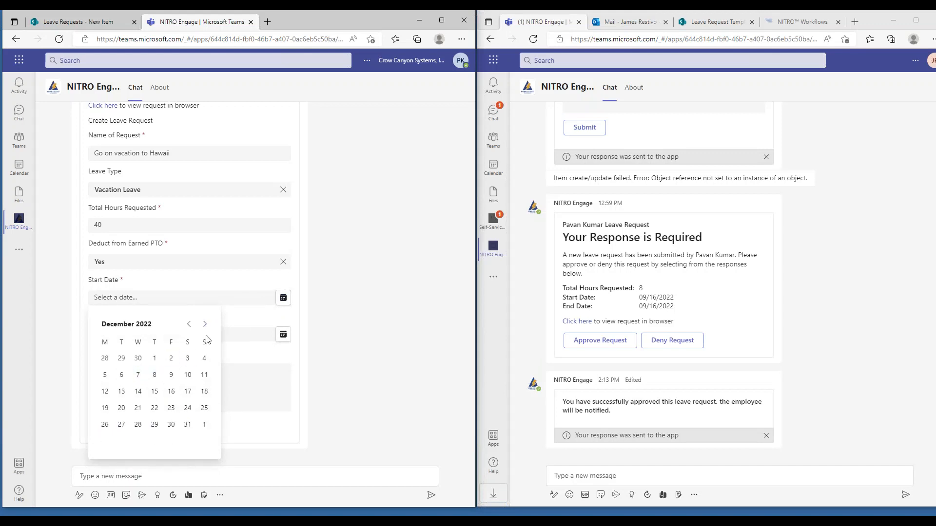
left_click(121, 375)
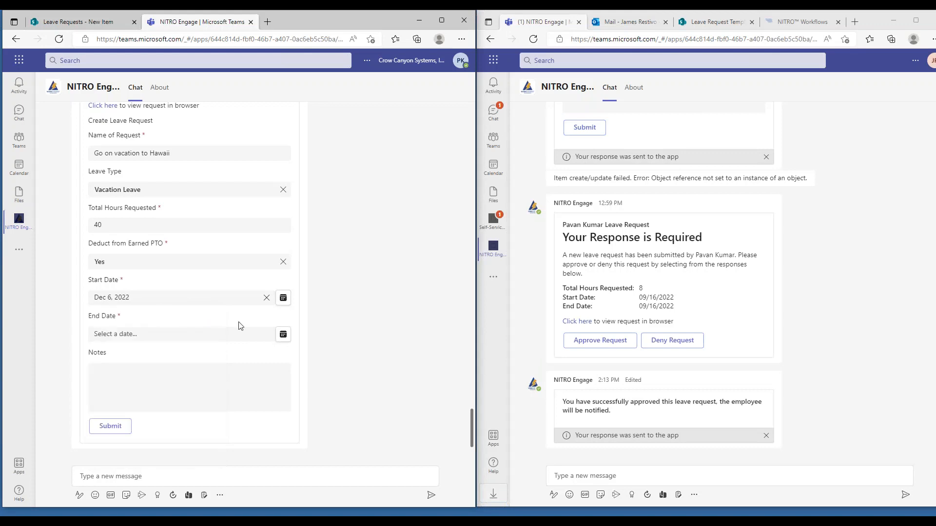
Set the end date to Dec 10, 2022 and submit the leave request
left_click(287, 337)
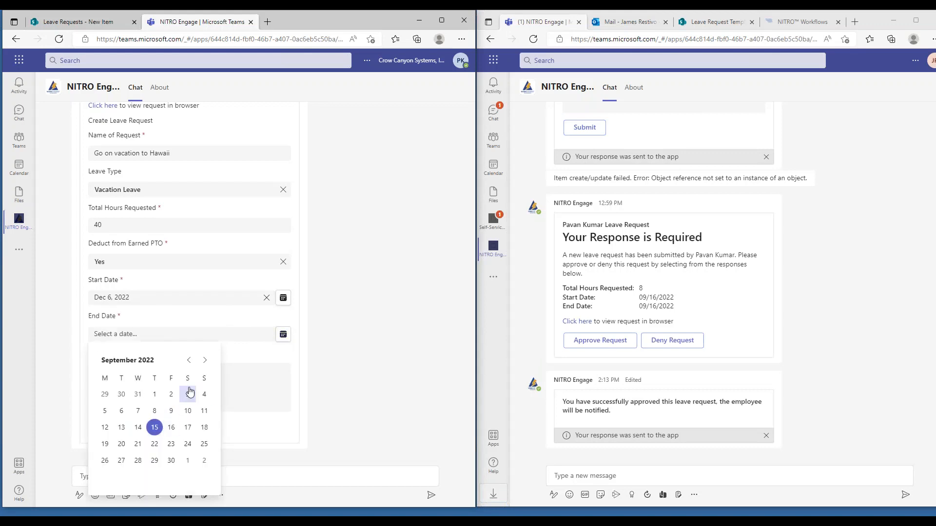
left_click(205, 360)
left_click(205, 360)
left_click(205, 361)
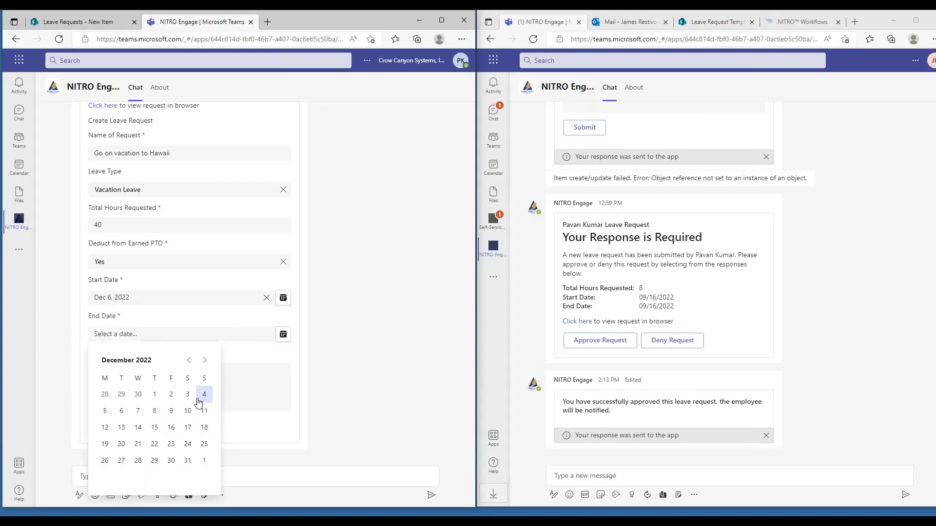
left_click(188, 411)
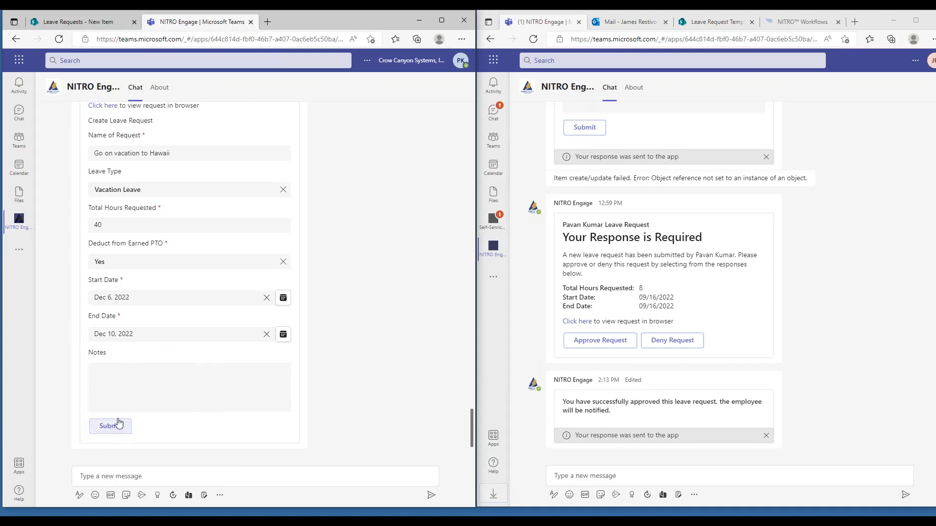
left_click(118, 424)
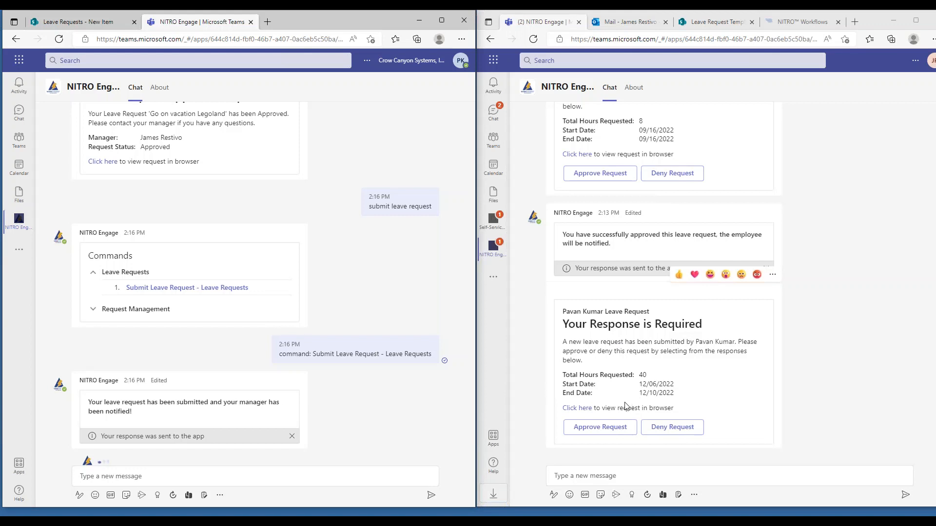
Approve the 40-hour leave request for 12/06/2022 to 12/10/2022 in the manager's NITRO Engage chat
left_click(614, 432)
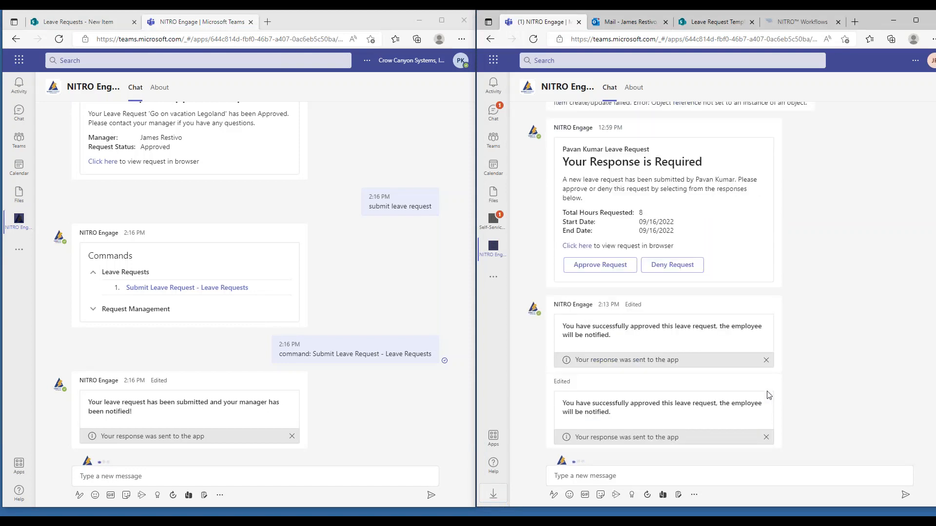
mouse_move(769, 396)
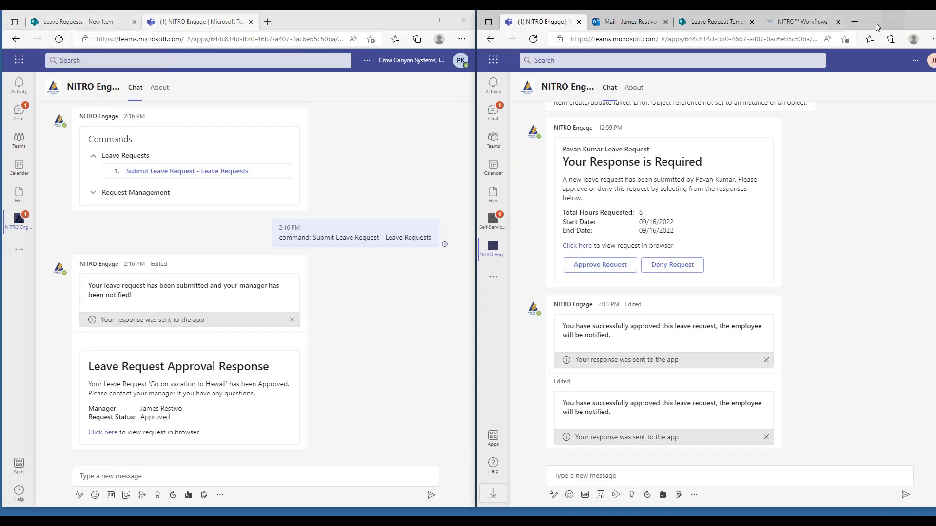
Maximize the manager's browser window and switch to the SharePoint Leave Request Template Application
left_click_drag(873, 24, 790, 26)
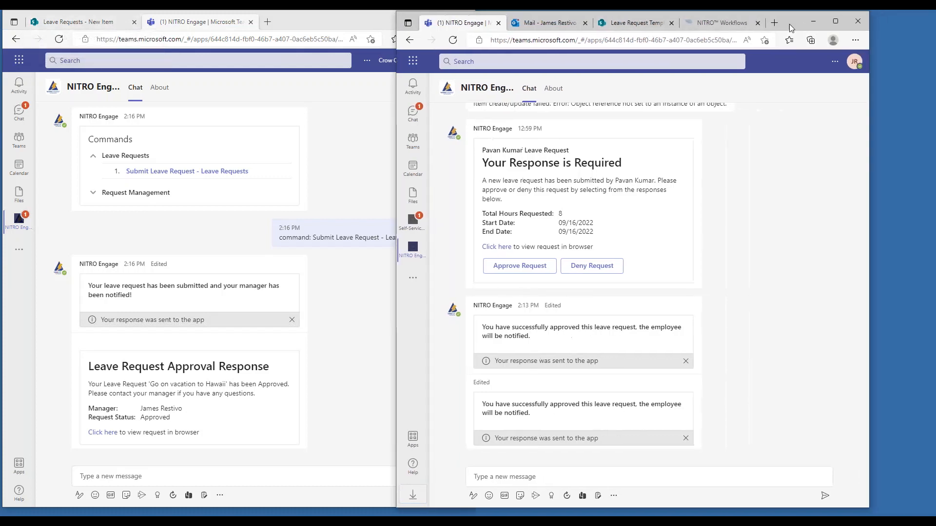
left_click(834, 21)
left_click(315, 17)
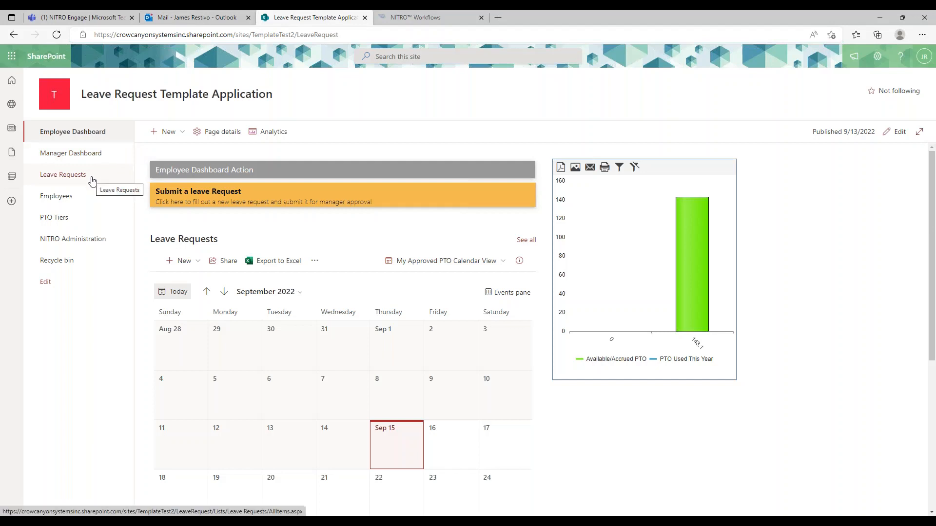
Open the Leave Requests list's form in the NITRO Forms Designer and look over its sections and fields
left_click(66, 179)
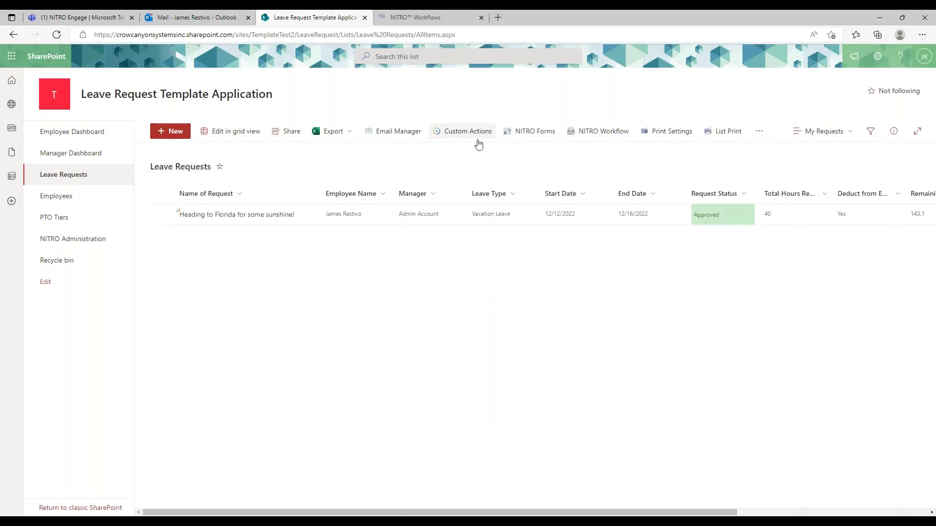
left_click(518, 136)
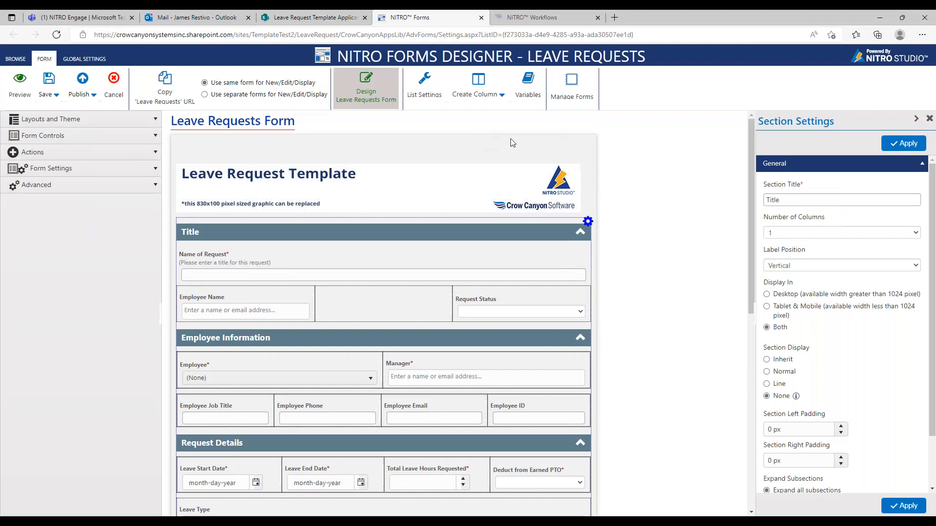
left_click_drag(751, 184, 747, 212)
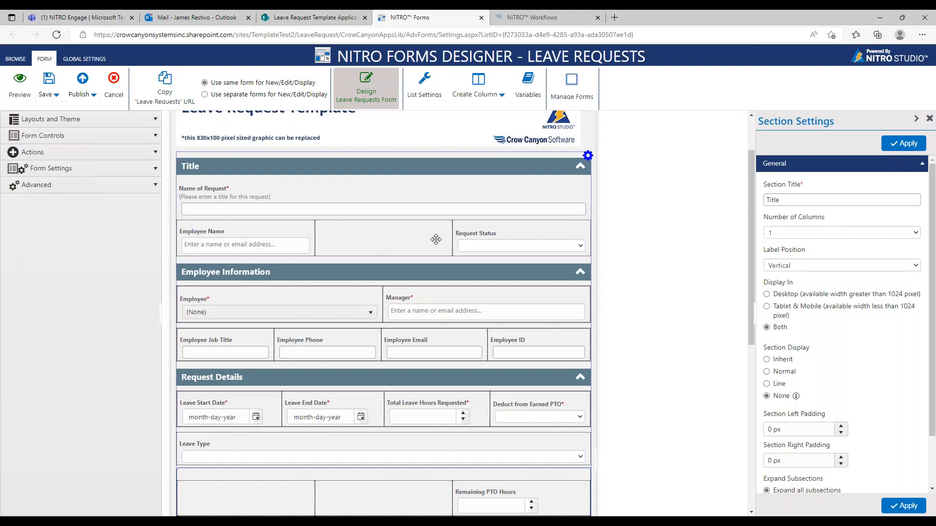
Preview the New Form of the Leave Requests list without user groups and view its mobile phone layout
left_click(18, 93)
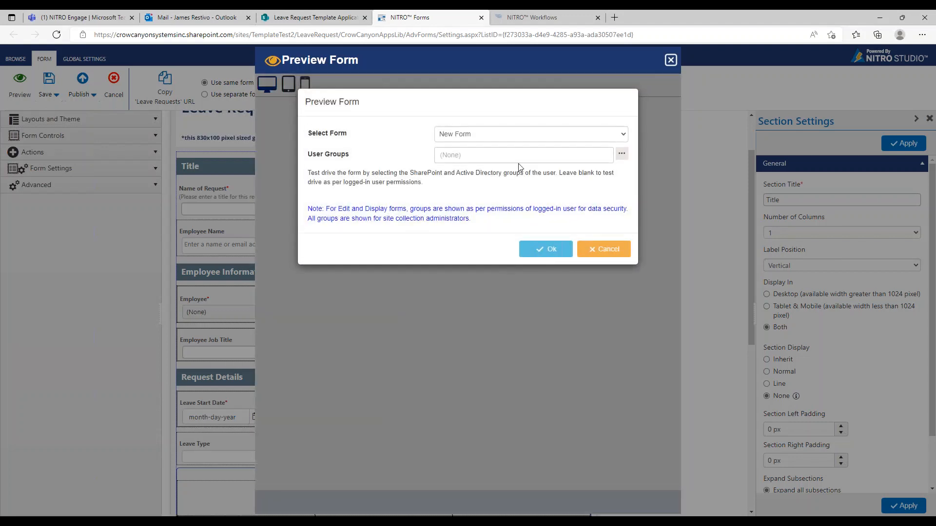
left_click(546, 249)
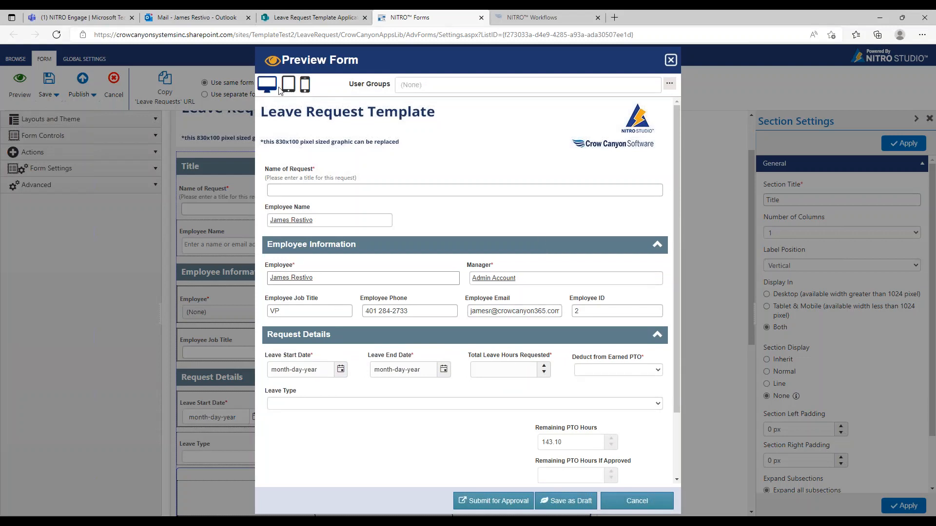
left_click(305, 88)
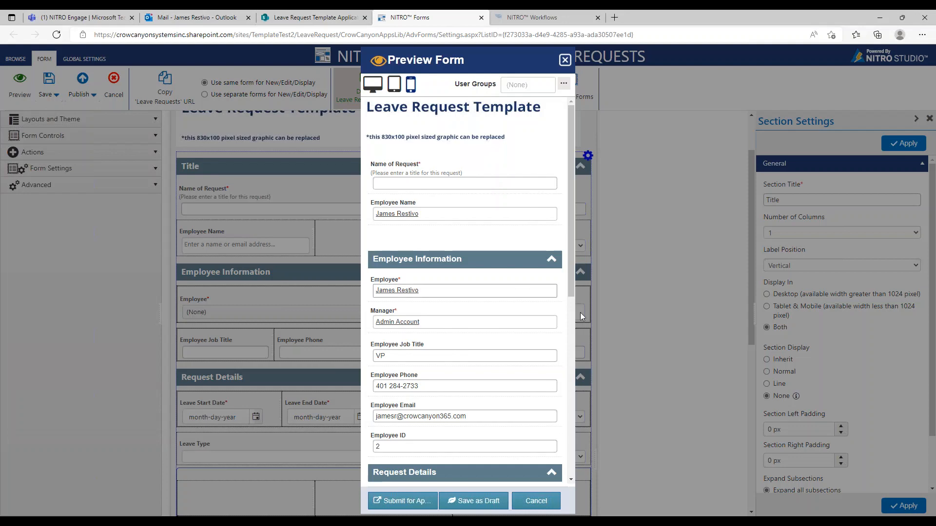
Close the phone preview and preview the Leave Requests New Form in the desktop layout without user groups
left_click(536, 501)
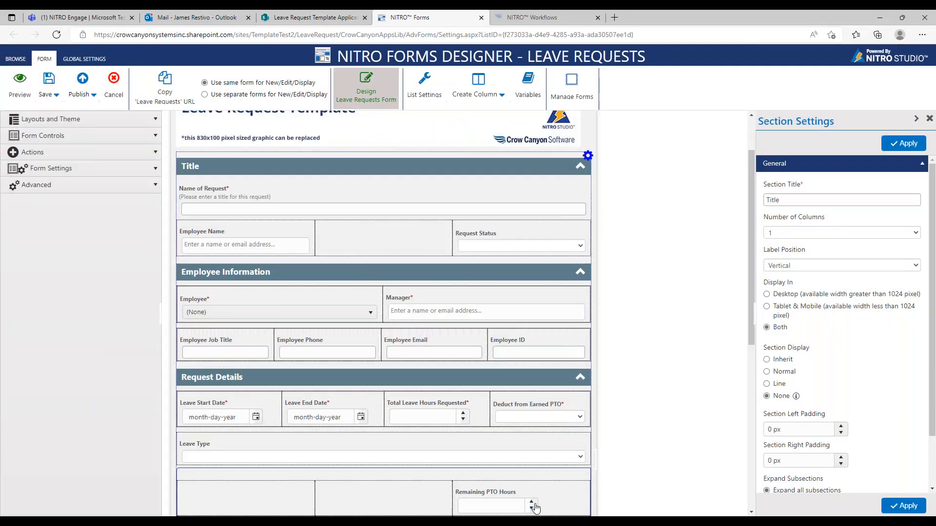
left_click_drag(748, 238, 749, 315)
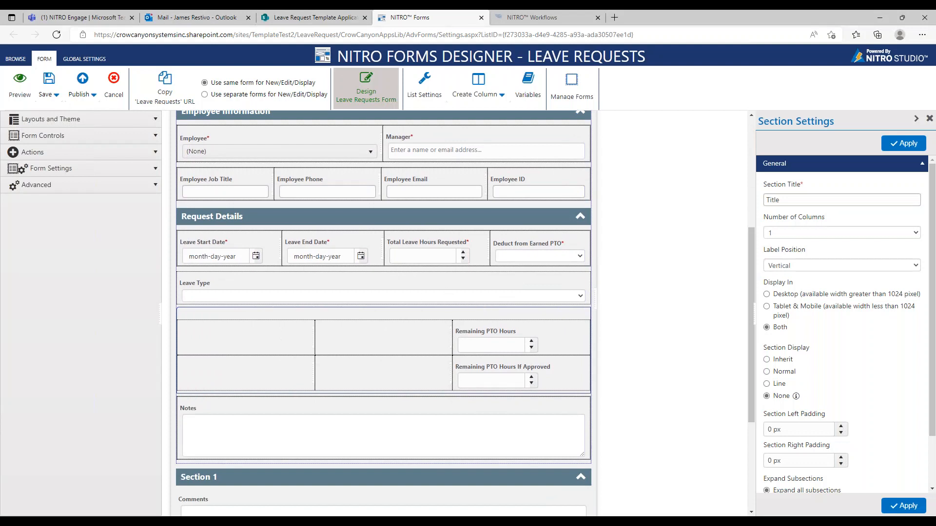
left_click(21, 100)
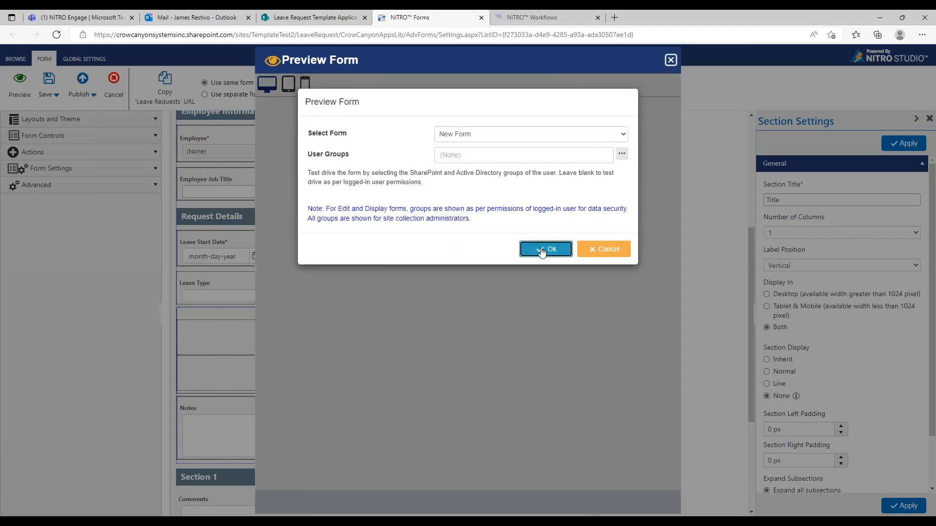
left_click(541, 249)
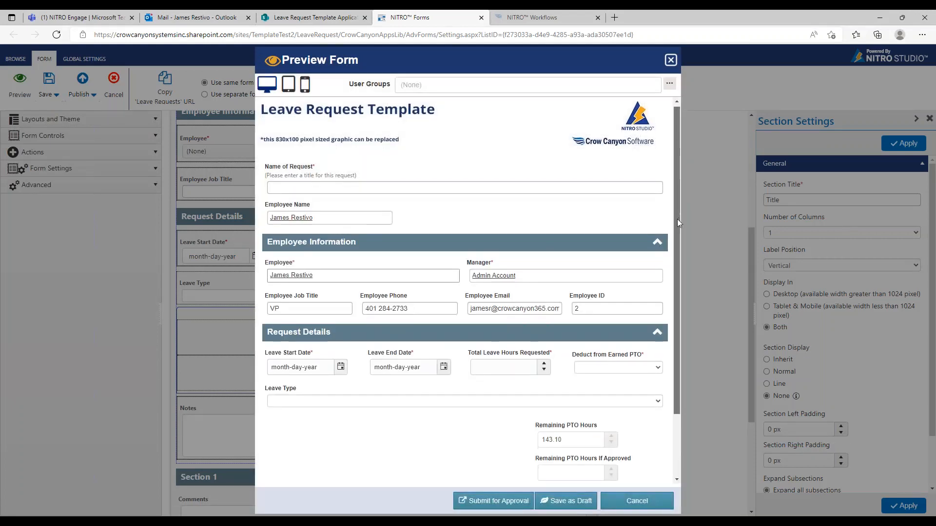
Choose Sick Leave as the leave type in the previewed form
left_click_drag(677, 218, 674, 287)
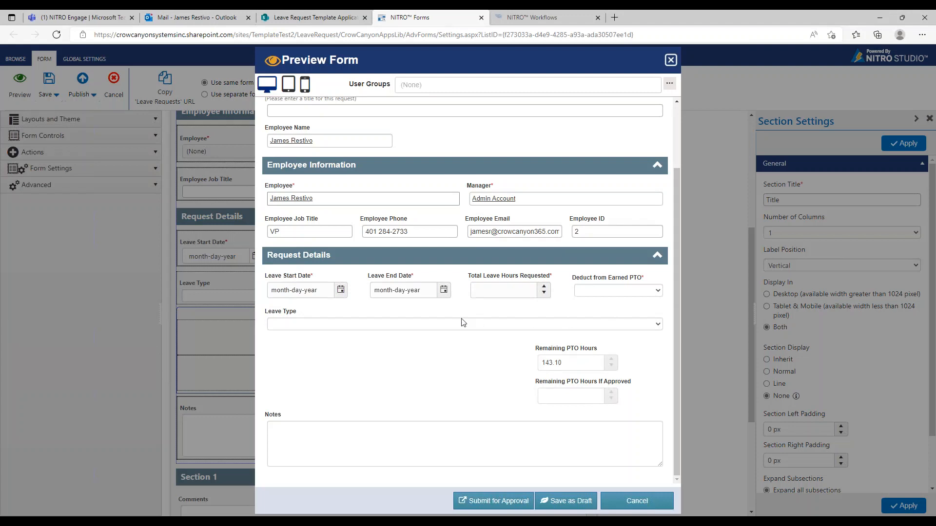
left_click(445, 325)
left_click(444, 325)
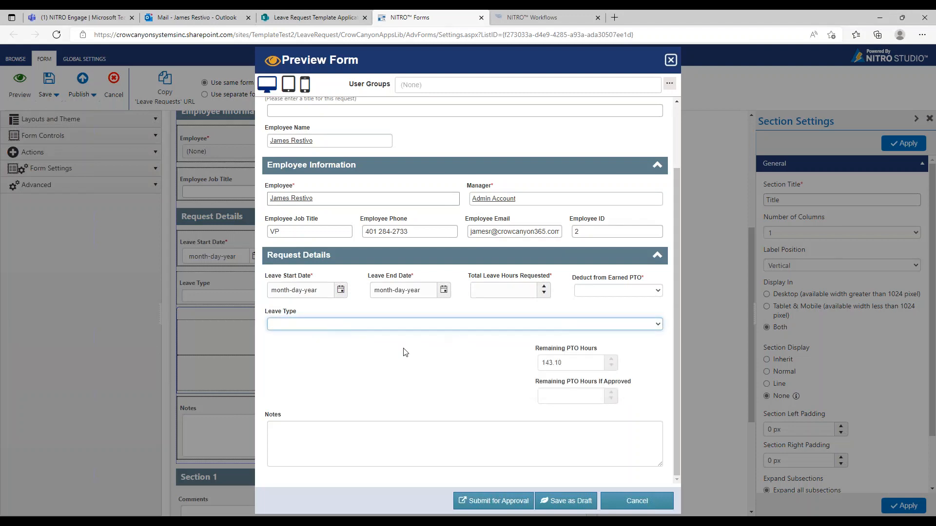
left_click(556, 325)
left_click(338, 380)
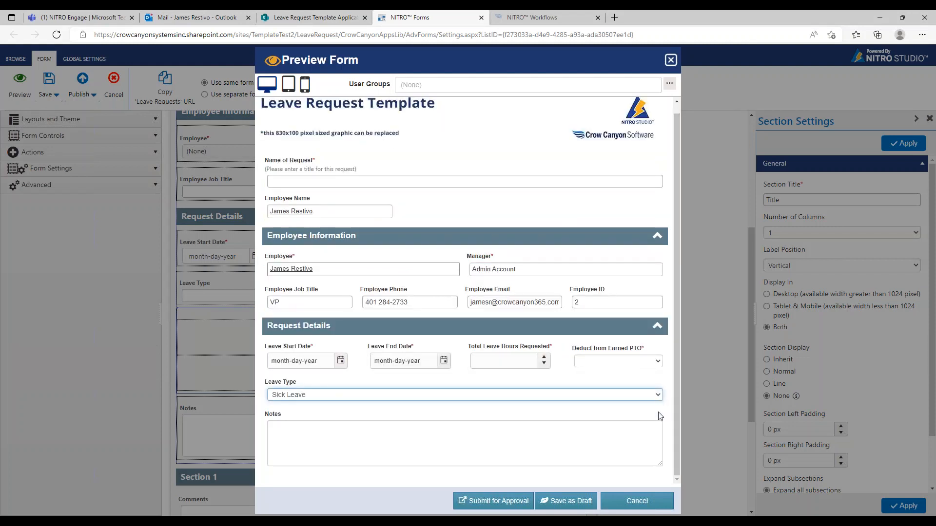
Switch the previewed form's leave type to General PTO Leave and close the preview
left_click(580, 396)
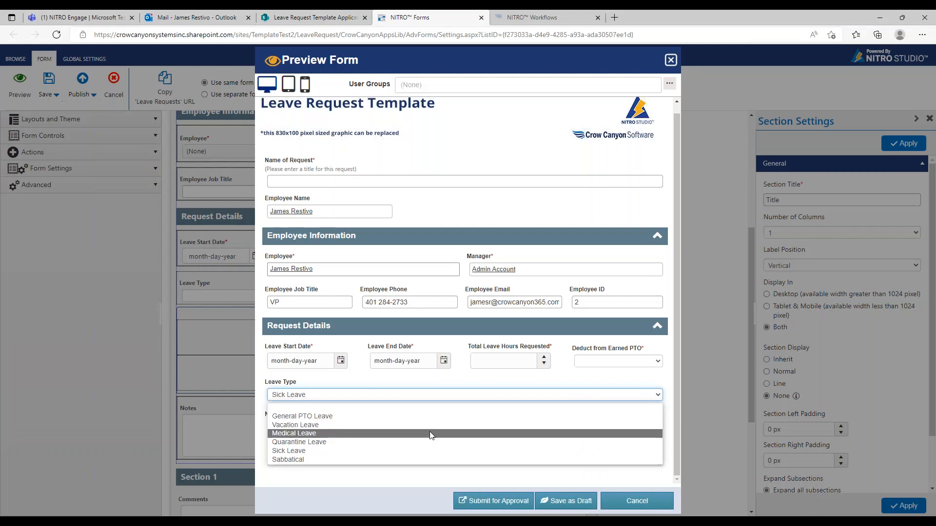
left_click(493, 417)
scroll(491, 422, "down", 2)
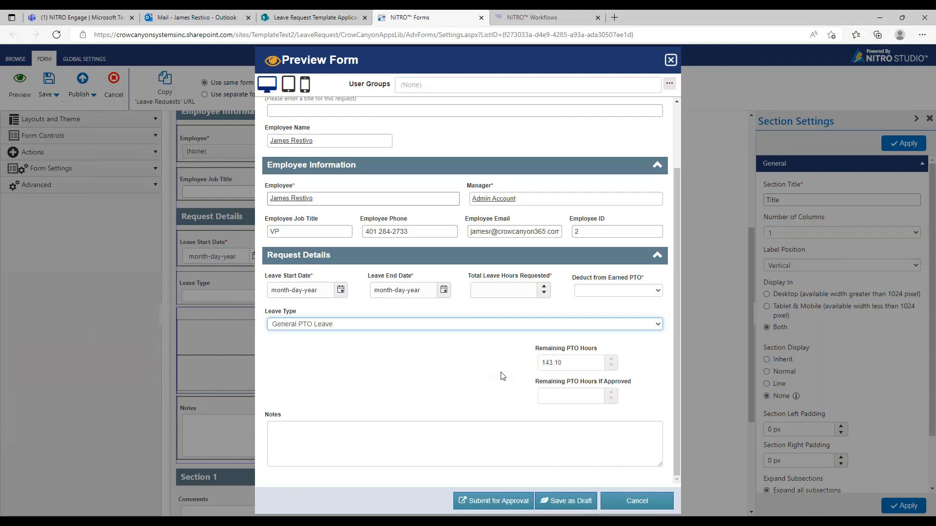
left_click(638, 501)
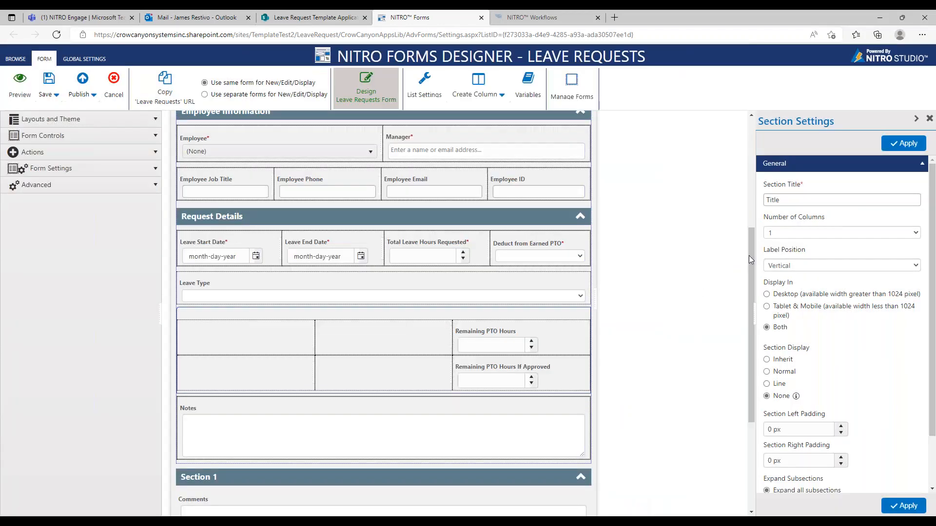
Set the background of the Employee field's cell in the Employee Information section to light pink, rgba(255, 198, 198, 1)
left_click_drag(750, 256, 748, 183)
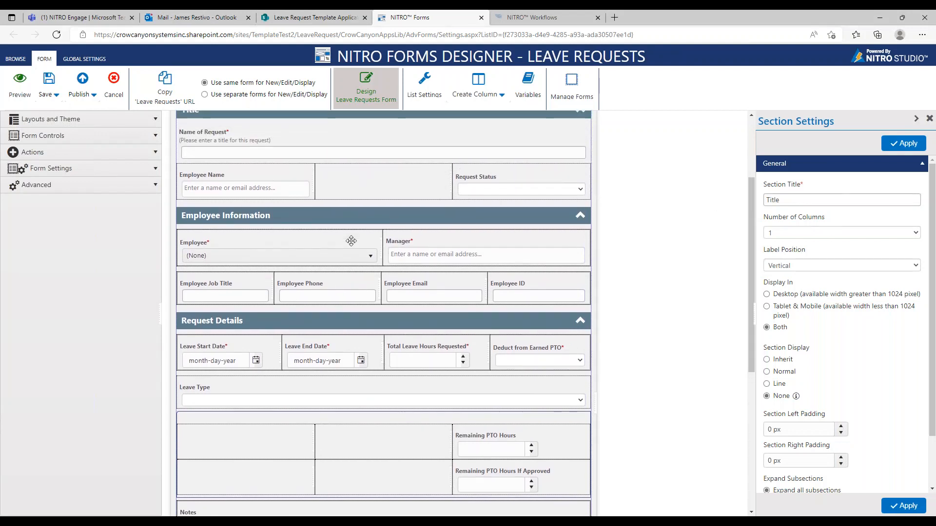
right_click(351, 240)
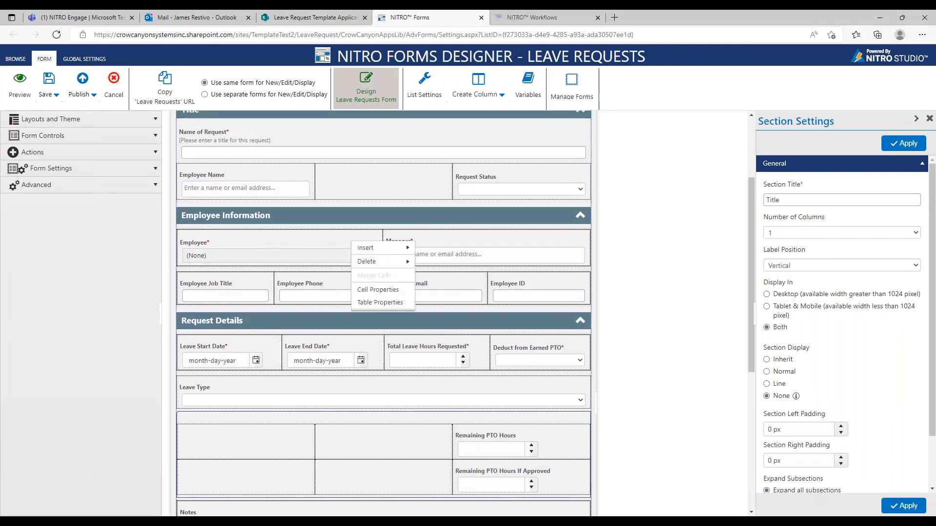
left_click(326, 241)
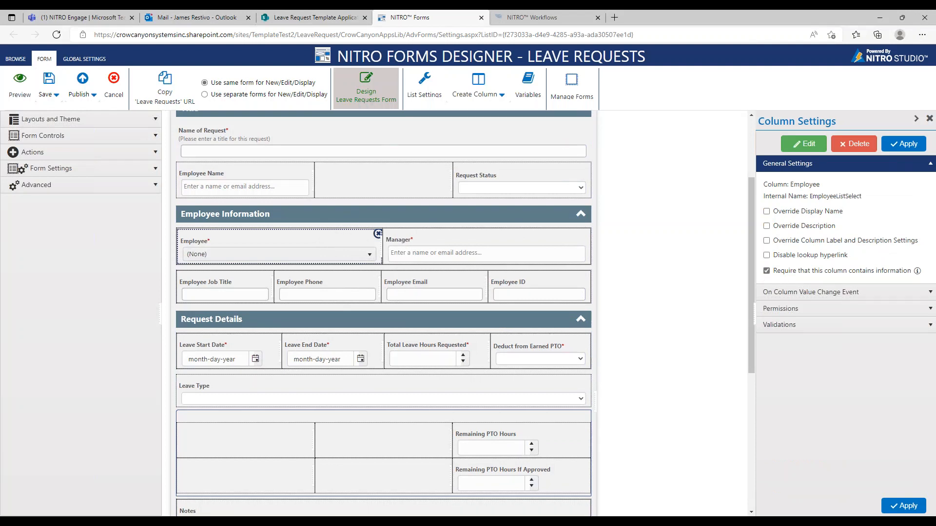
right_click(352, 238)
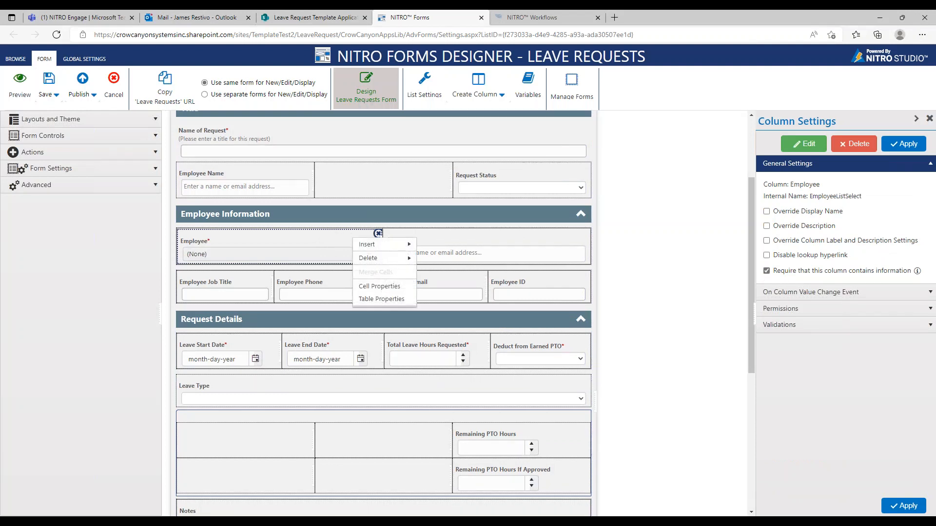
left_click(375, 287)
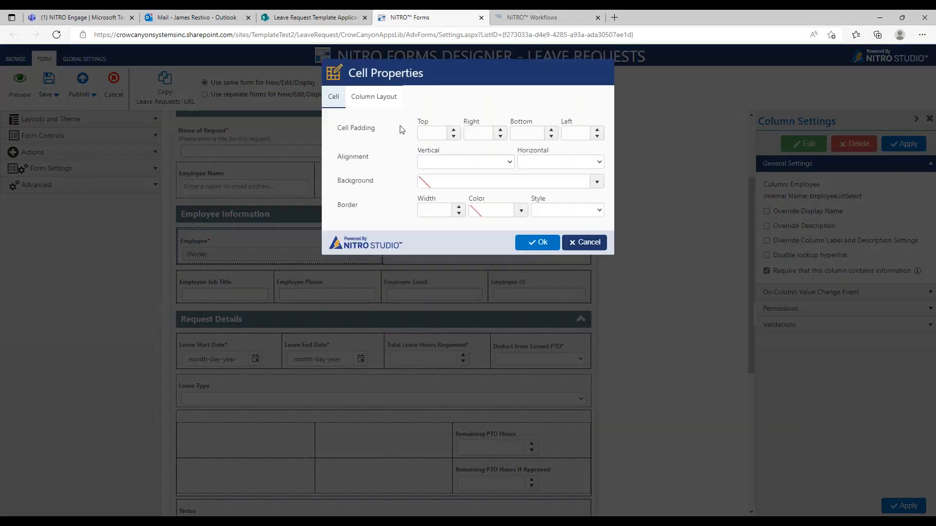
left_click(596, 182)
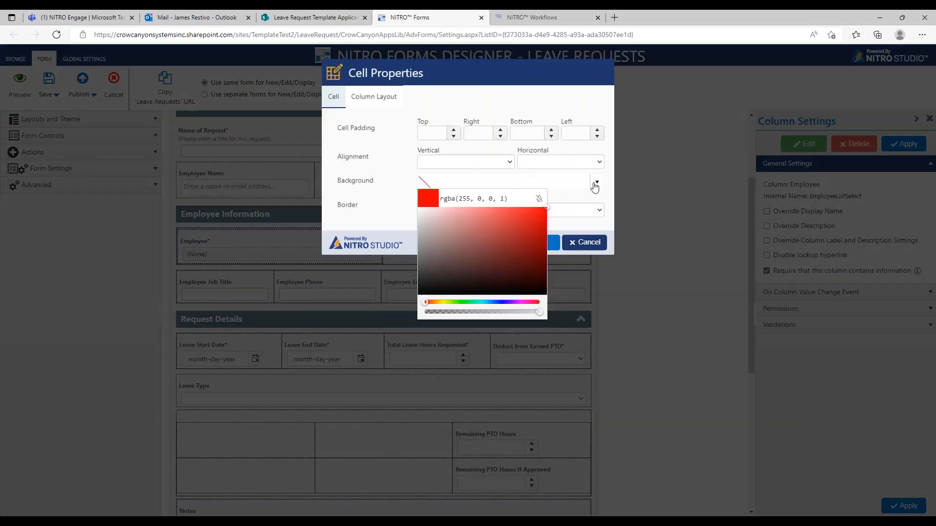
left_click_drag(484, 211, 452, 207)
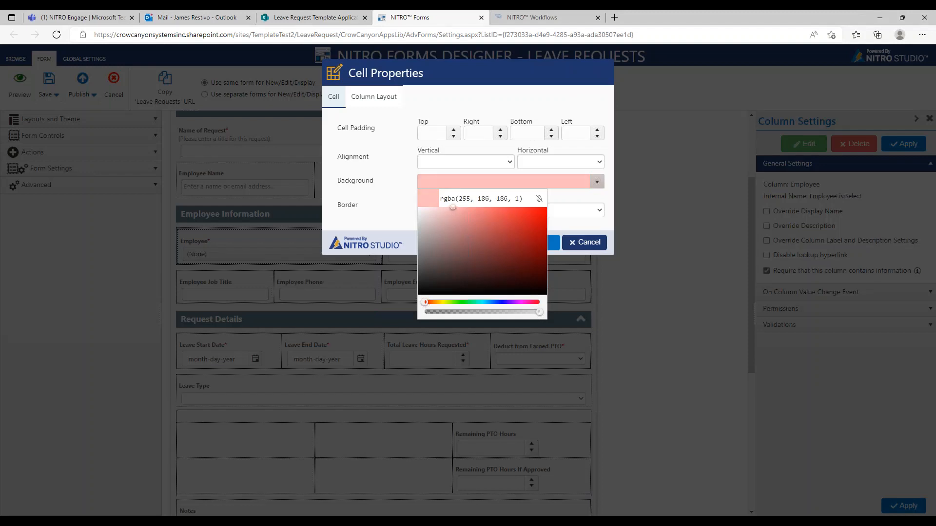
left_click(375, 187)
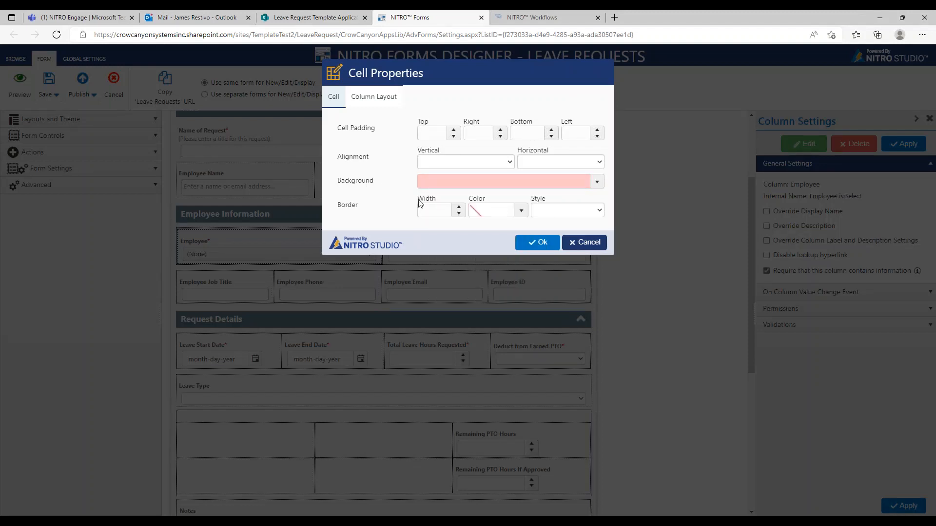
left_click(520, 243)
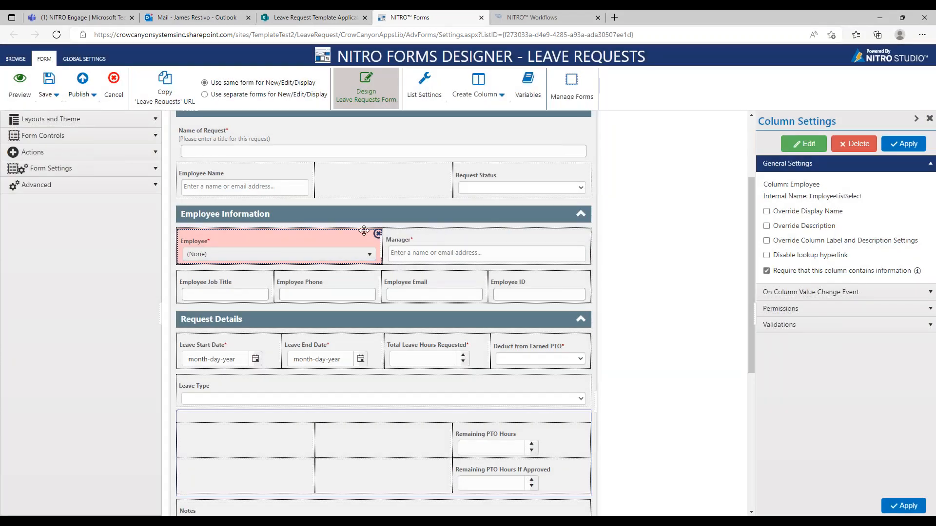
Give the Manager field's cell the same light pink background, rgba(255, 198, 198, 1)
right_click(402, 234)
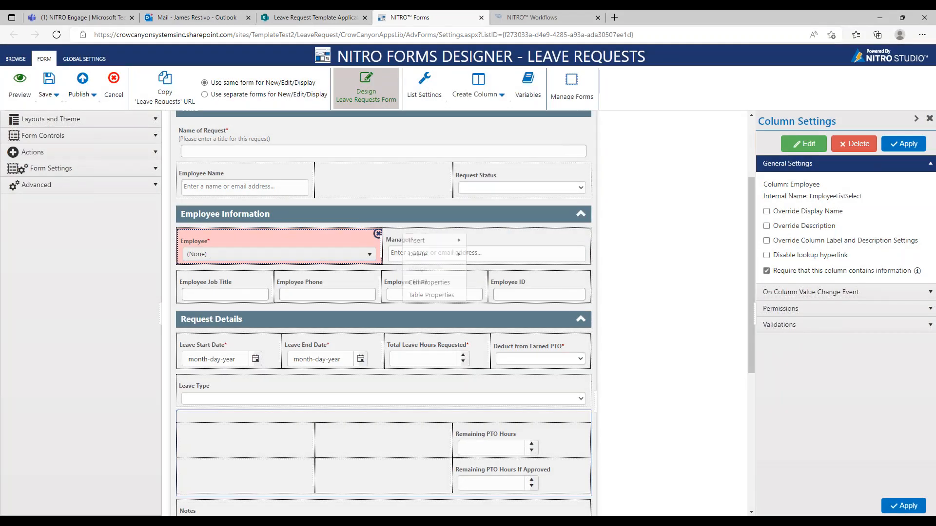
left_click(423, 282)
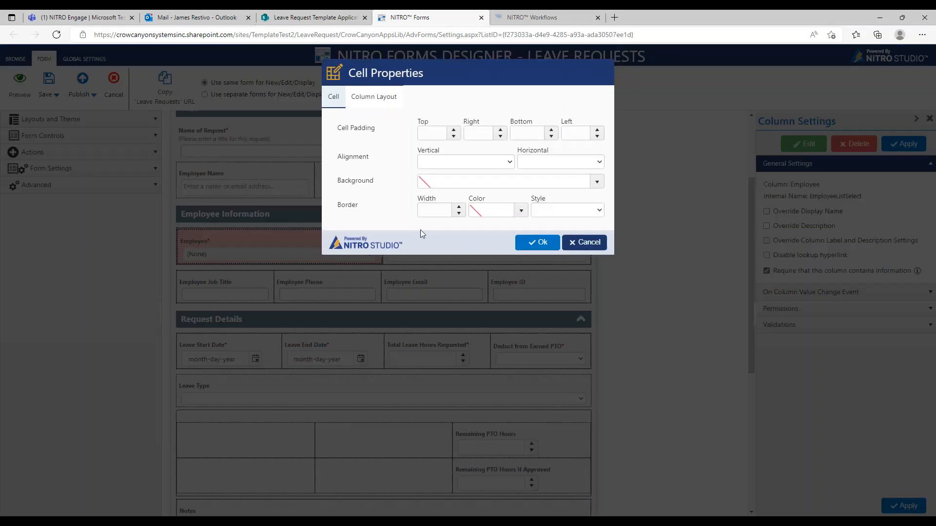
left_click(596, 182)
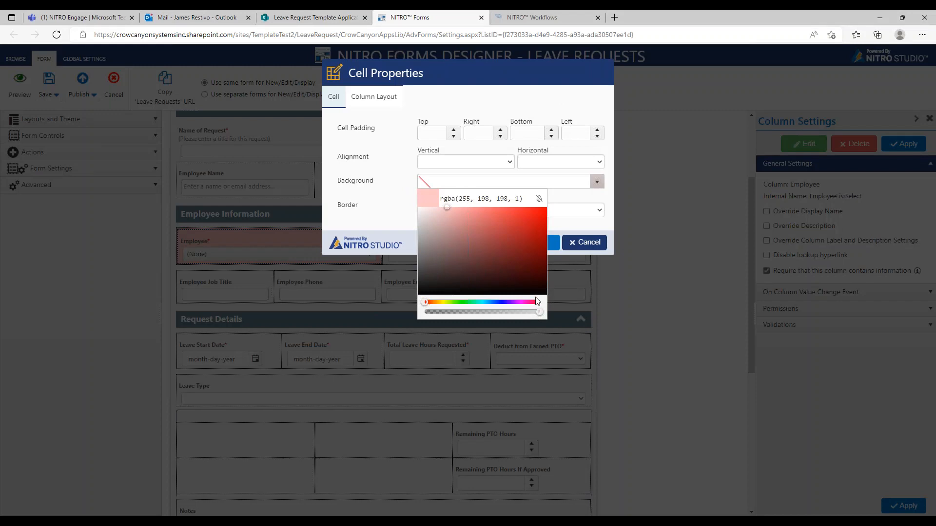
left_click(597, 182)
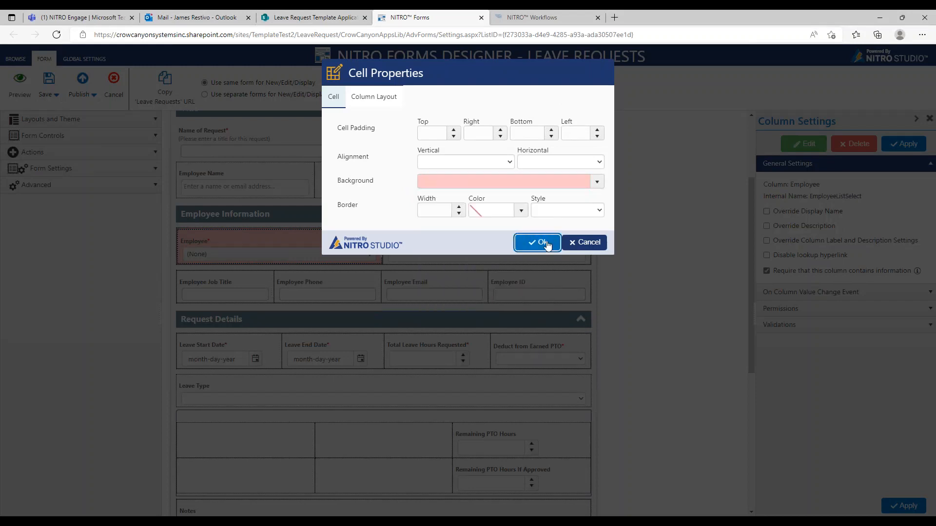
left_click(542, 242)
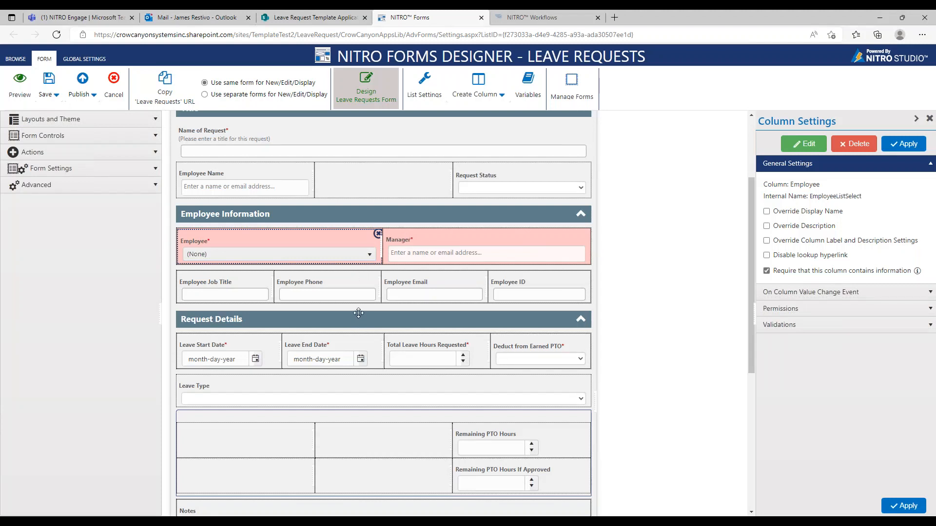
Set a light pink background for the Request Details table that holds the leave dates, hours and PTO deduction fields
right_click(270, 344)
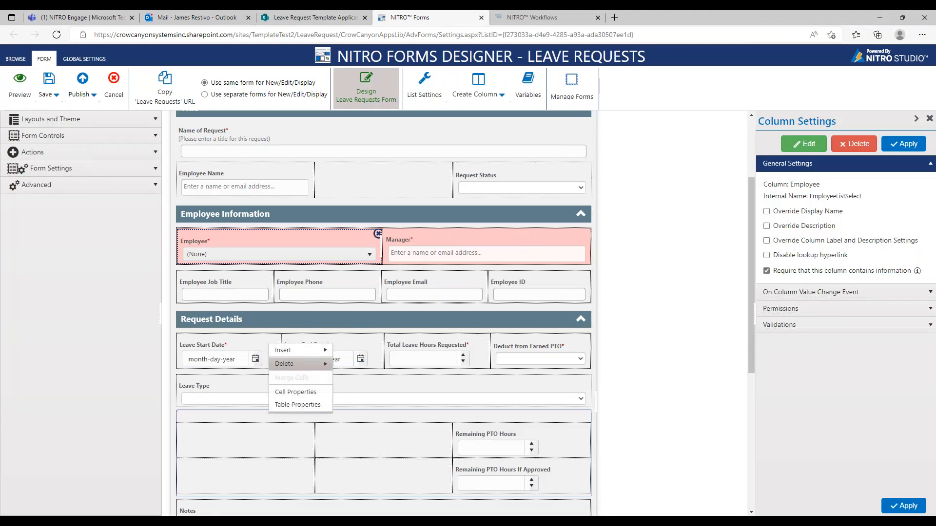
left_click(292, 405)
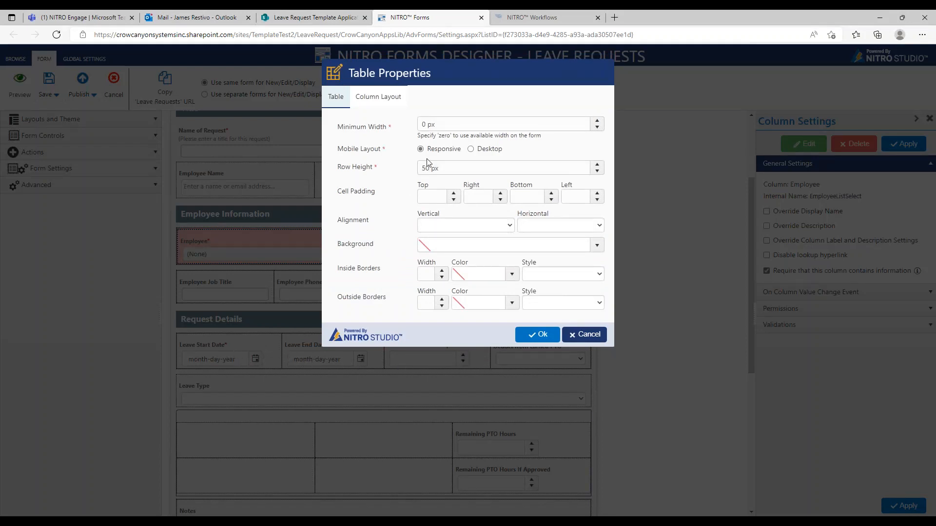
left_click(597, 245)
left_click(459, 272)
left_click_drag(459, 272, 451, 271)
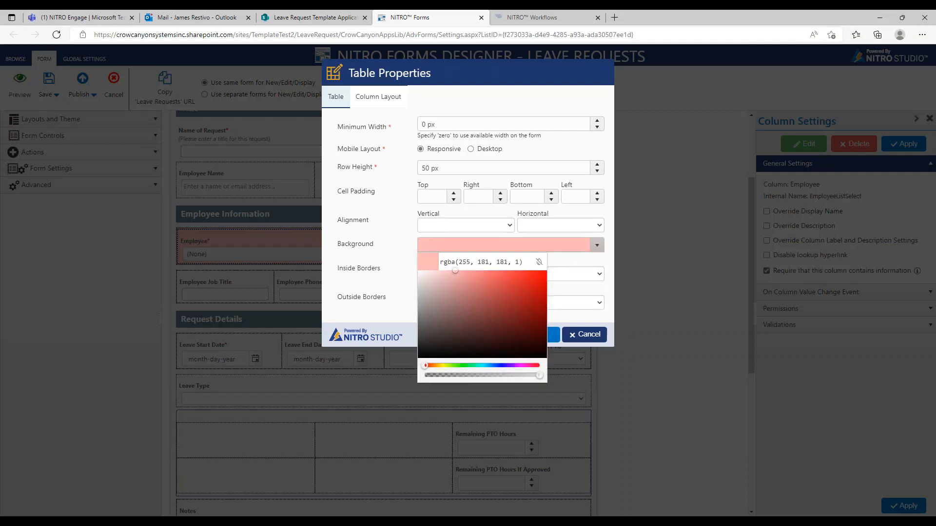
left_click(372, 247)
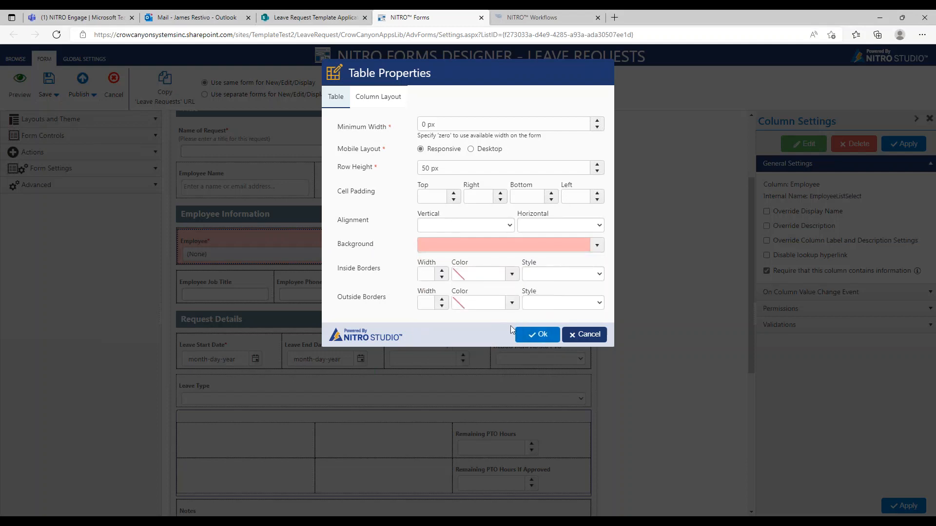
left_click(539, 334)
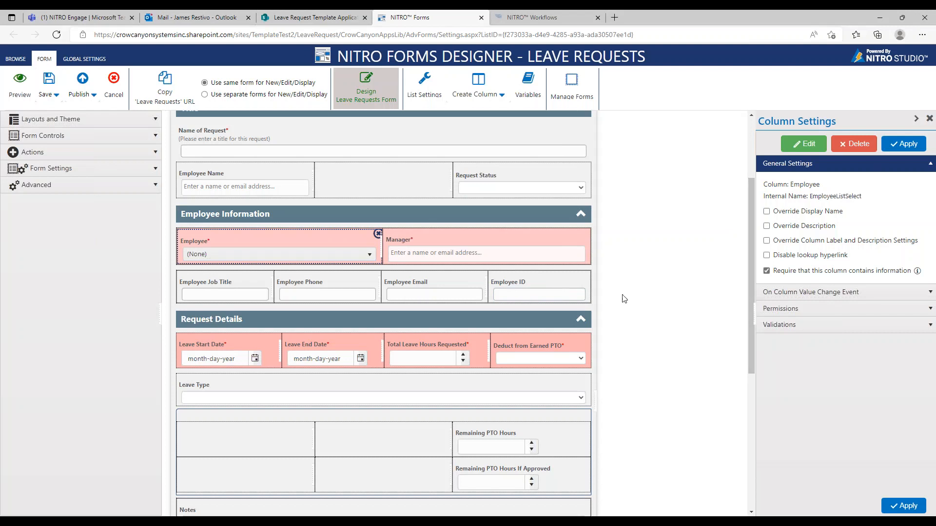
Select newtheme as the form's theme and open the button settings in its configuration
left_click_drag(748, 258, 737, 403)
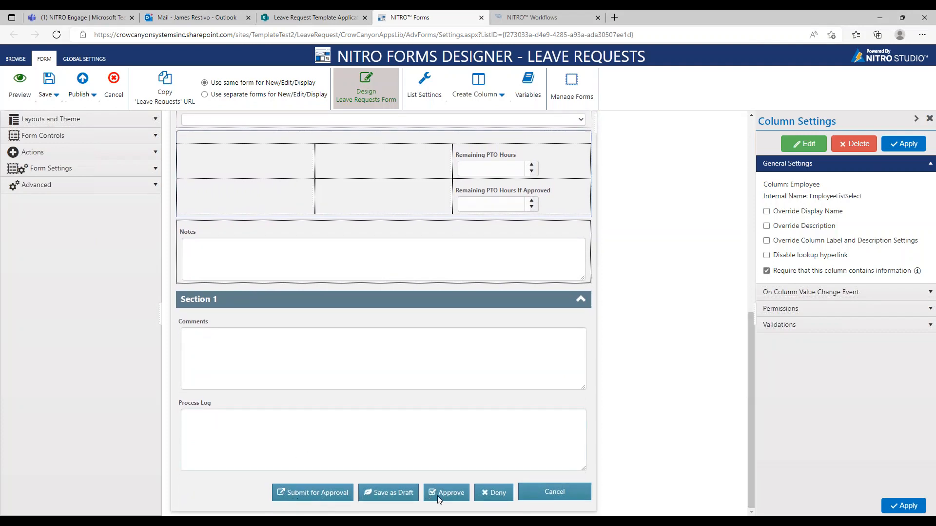
left_click_drag(751, 383, 731, 233)
scroll(731, 233, "up", 3)
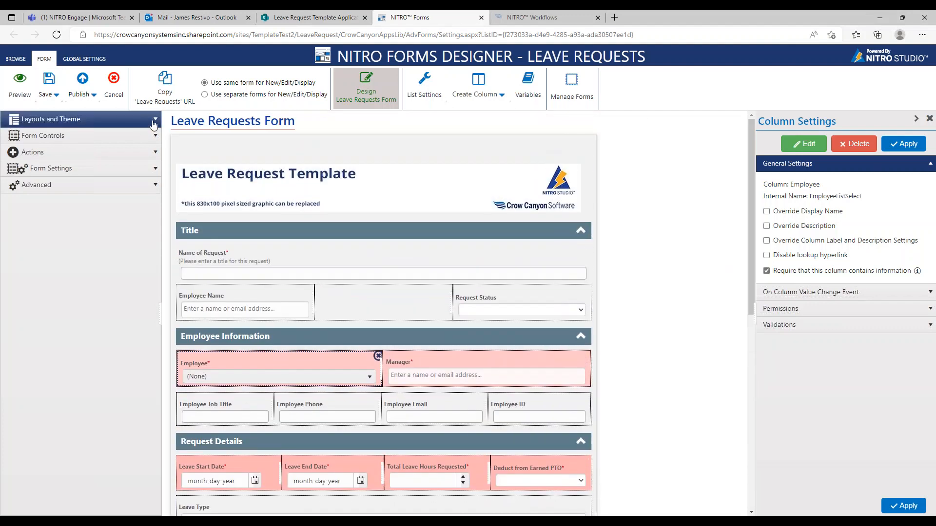
left_click(154, 122)
left_click(125, 155)
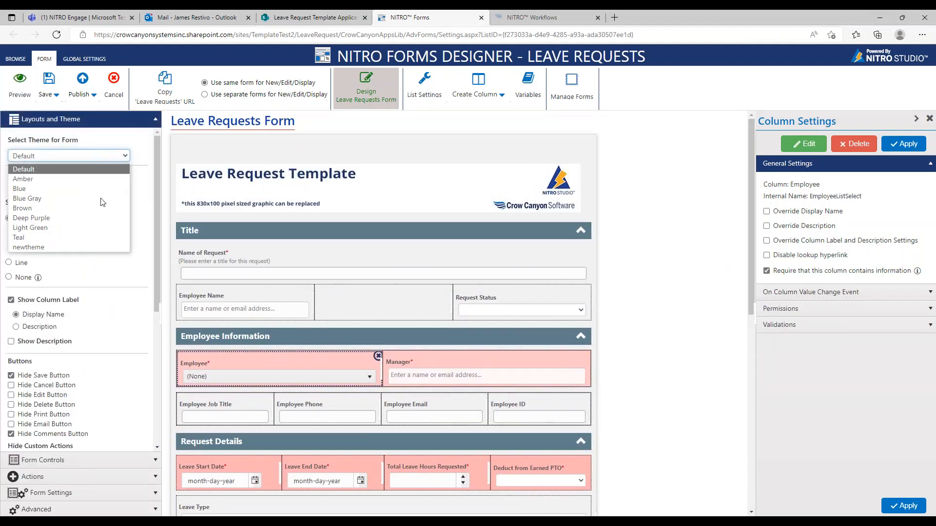
left_click(58, 247)
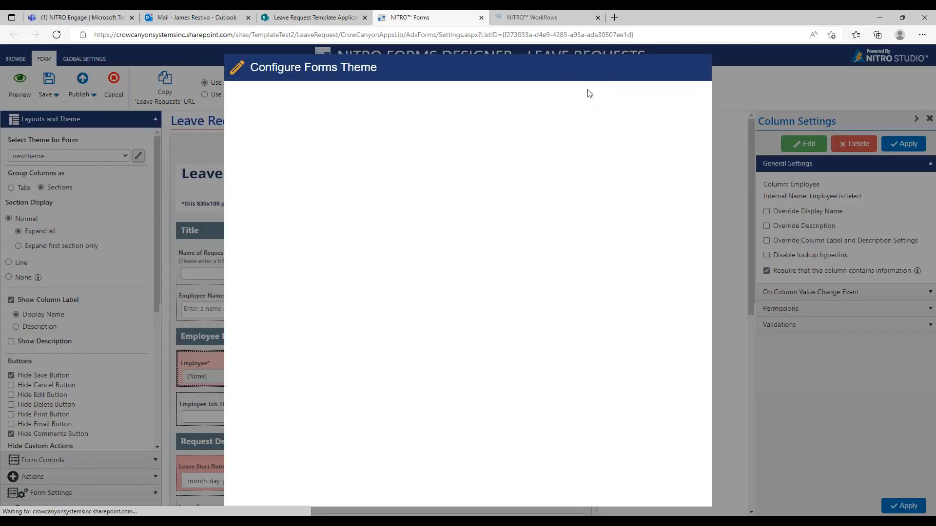
key("XF86AudioLowerVolume")
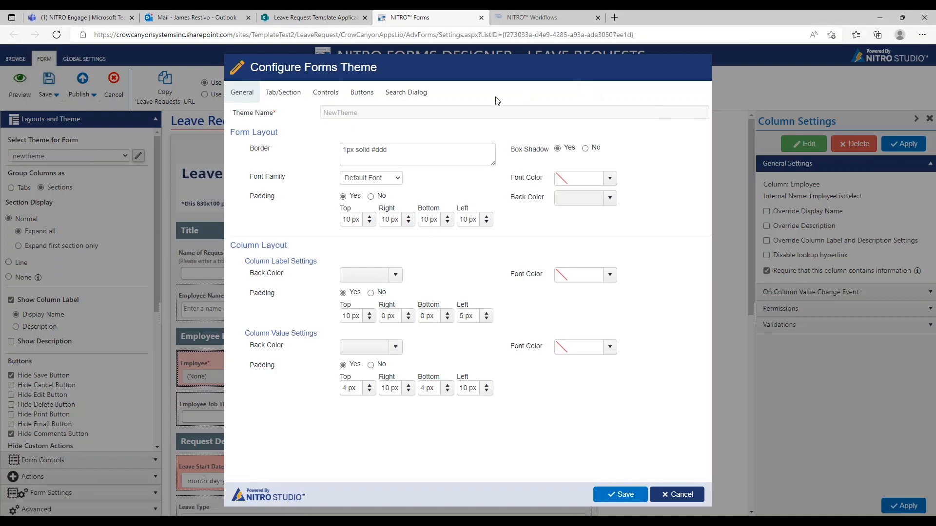
left_click(376, 95)
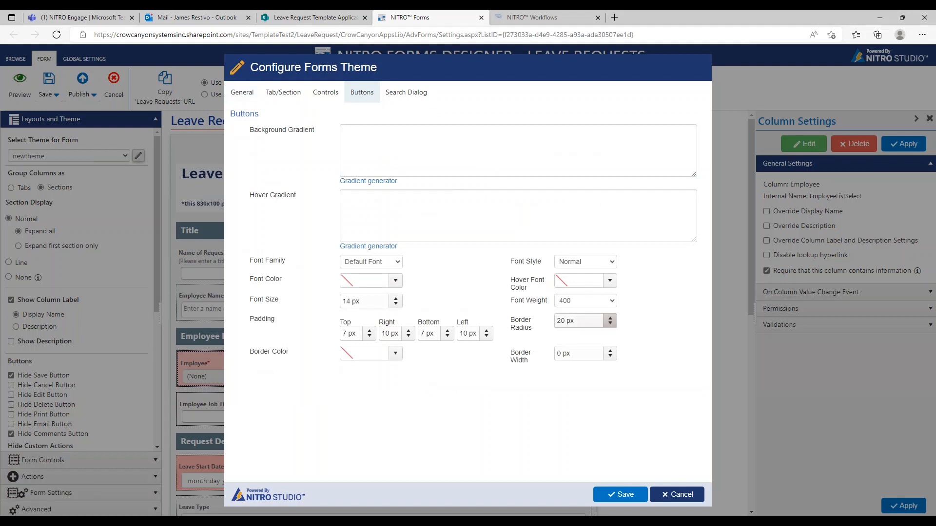
Set the border radius of the theme's buttons to 20 px, save the theme and check the form's buttons
double_click(560, 321)
left_click(624, 495)
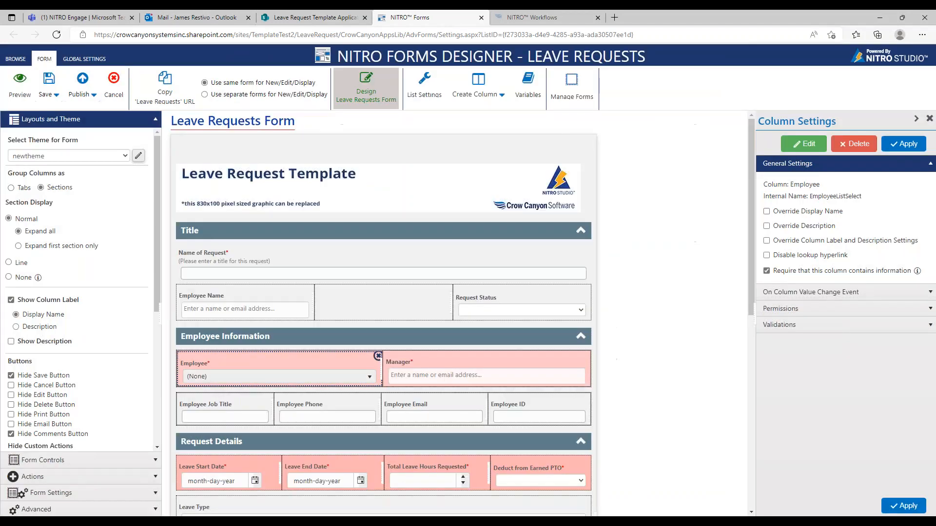
left_click_drag(751, 271, 744, 383)
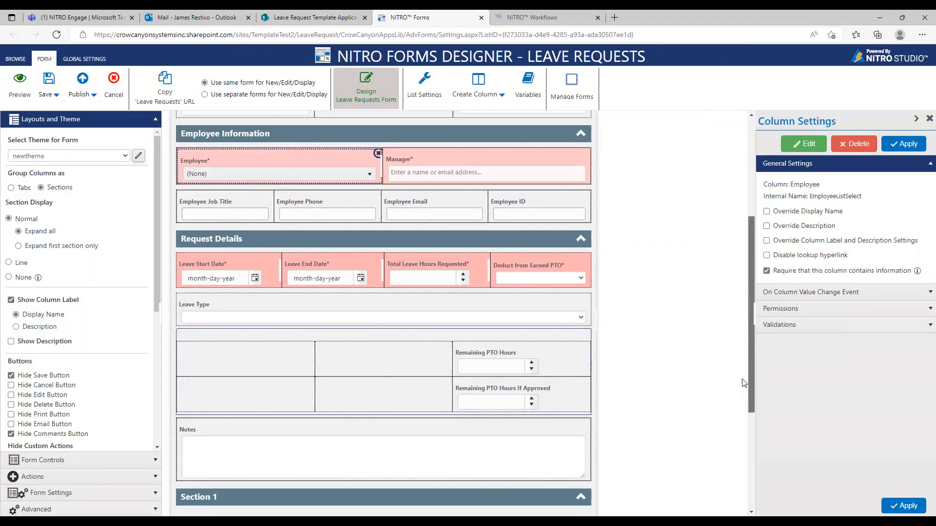
scroll(744, 382, "up", 4)
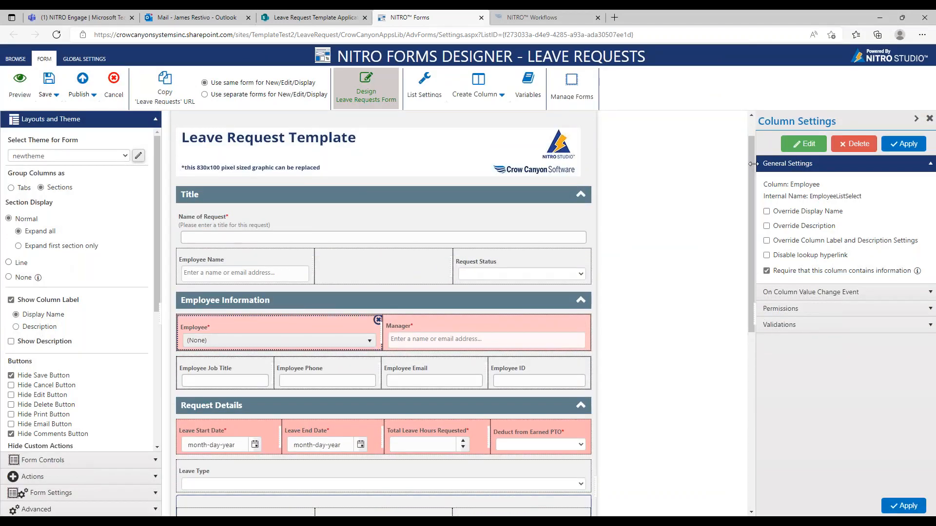
left_click_drag(753, 164, 739, 366)
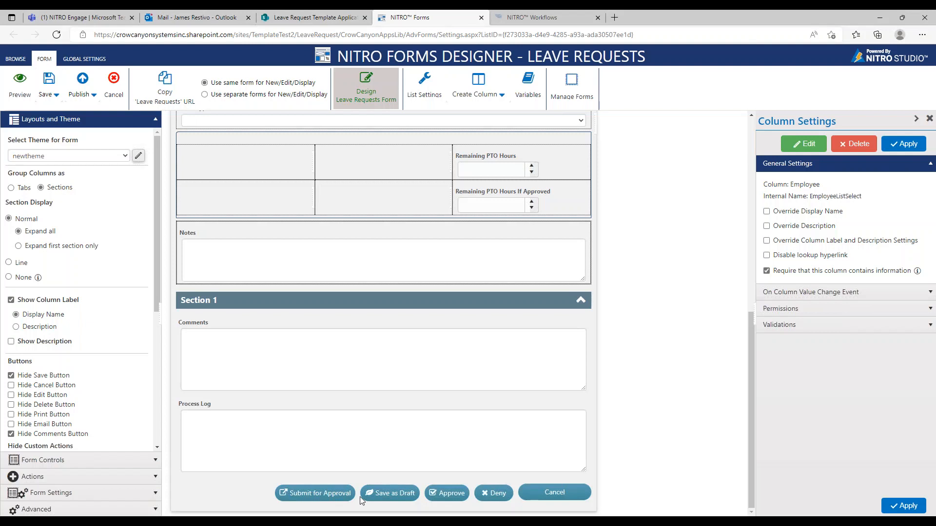
Give the theme's buttons the Blue Gloss #4 preset from the CSS gradient generator as background gradient and save the theme
left_click(142, 158)
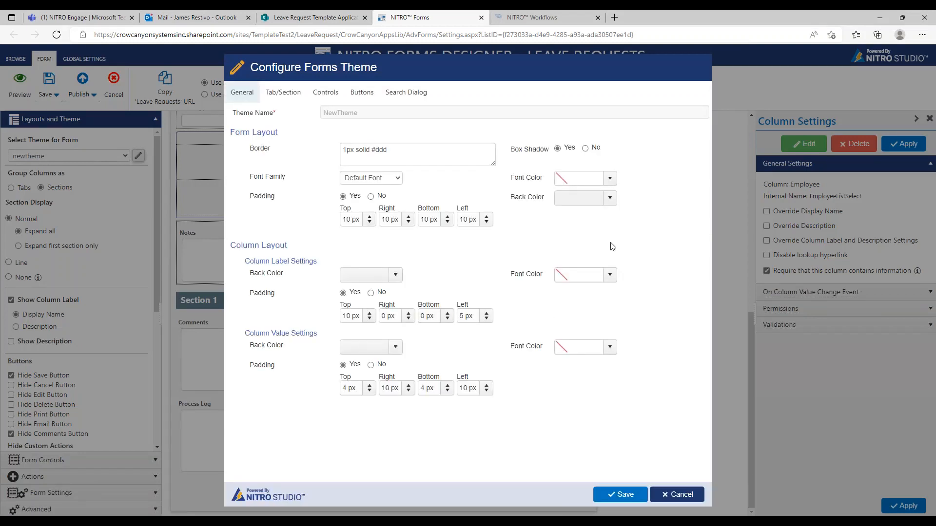
left_click(354, 95)
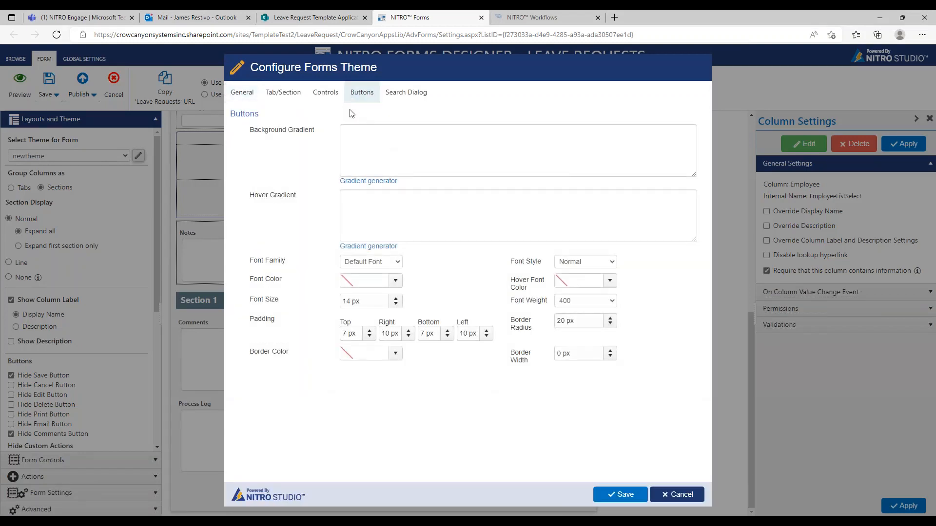
left_click(369, 185)
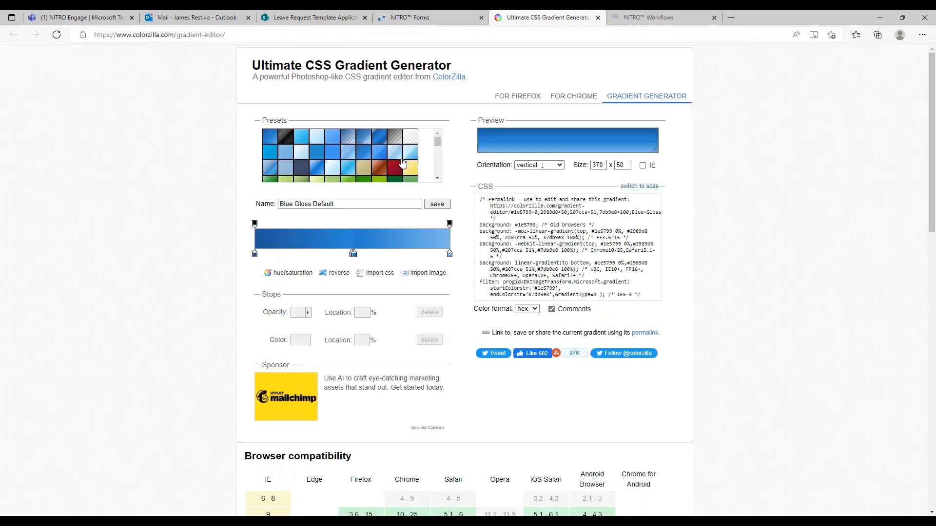
left_click(398, 157)
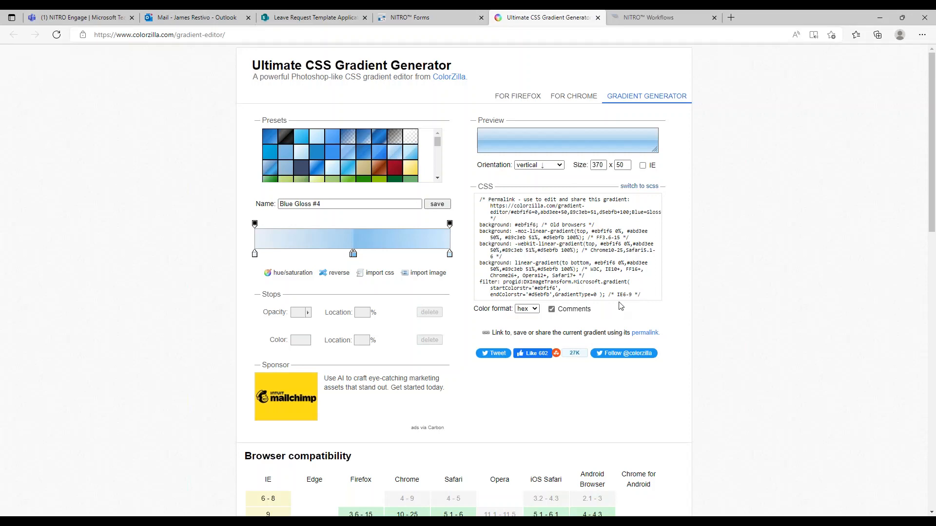
left_click(438, 18)
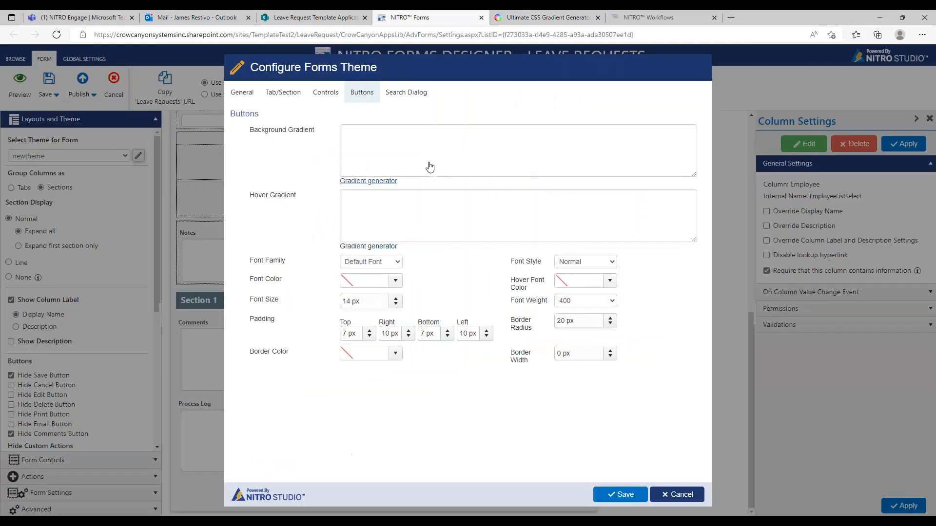
left_click(420, 144)
key("ctrl+v")
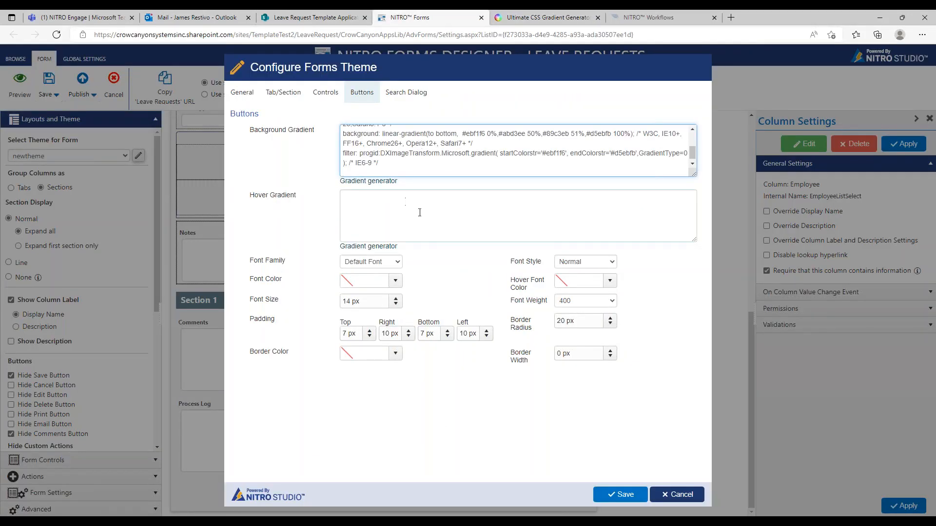
left_click(615, 497)
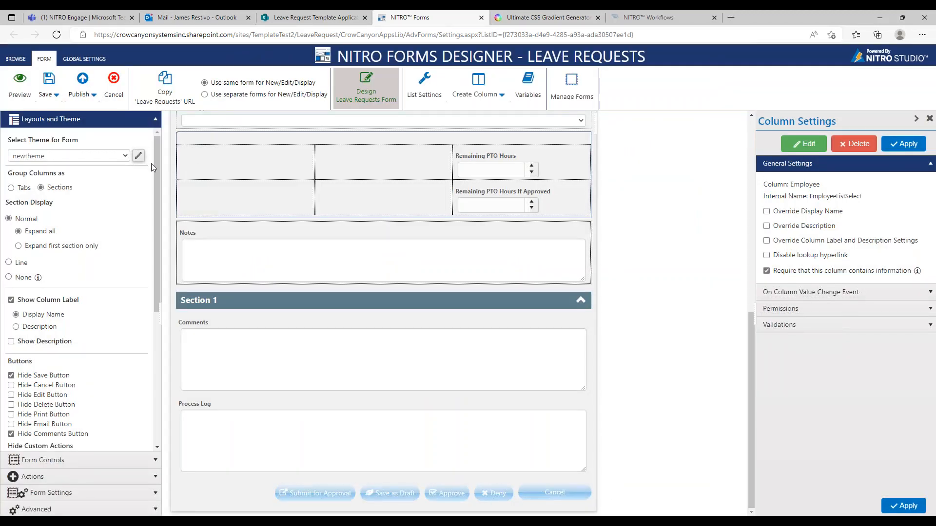
Set the font color of the theme's buttons to black, rgba(0, 0, 0, 1), and save the theme
left_click(138, 155)
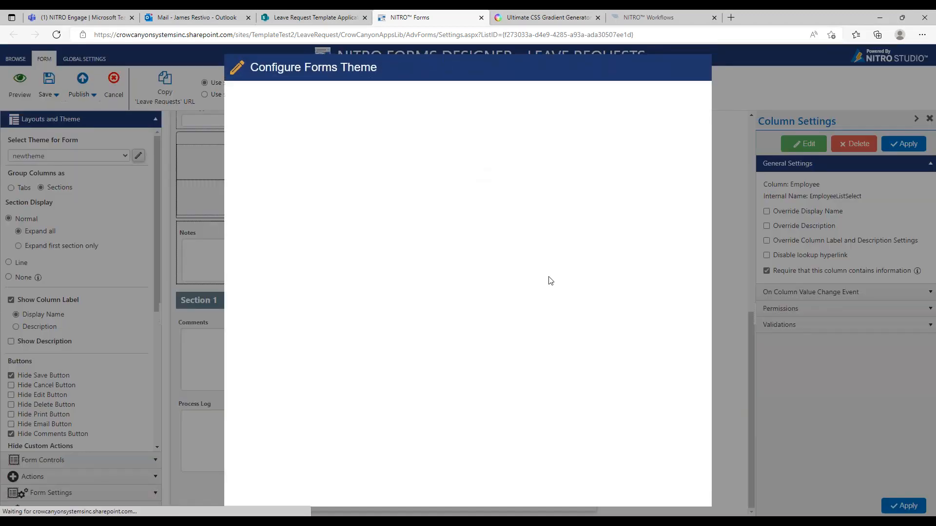
left_click(362, 93)
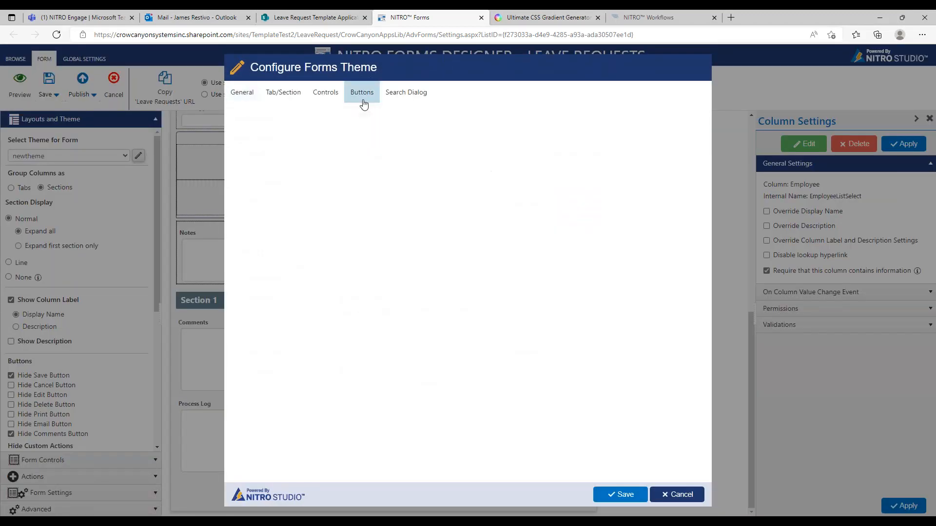
left_click(395, 281)
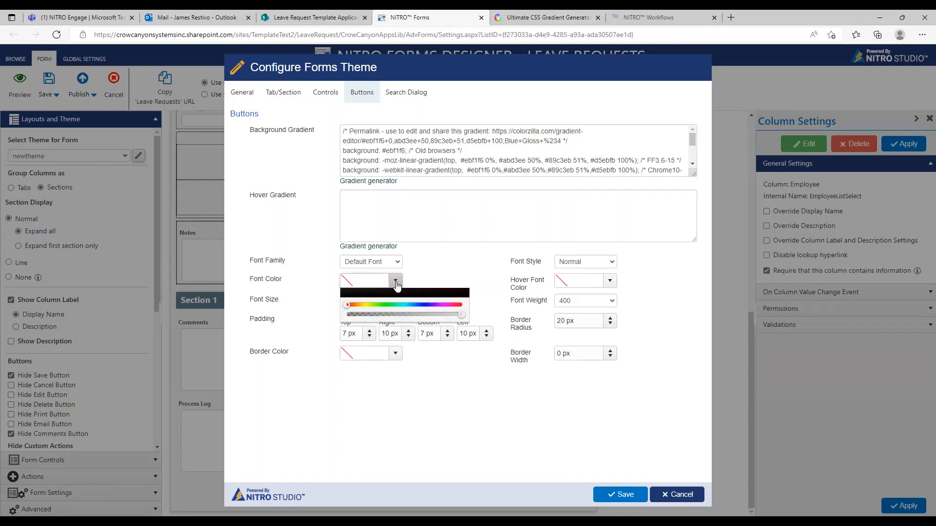
left_click_drag(341, 309, 337, 400)
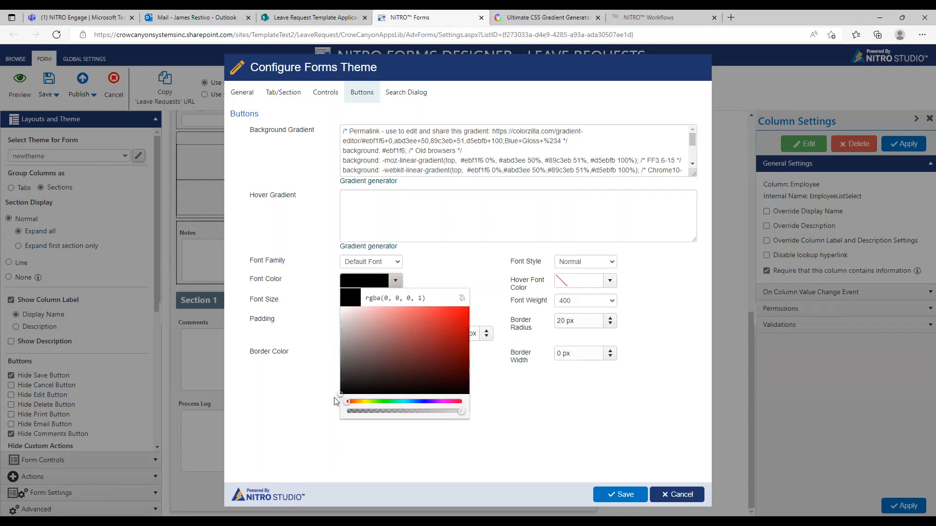
left_click(625, 495)
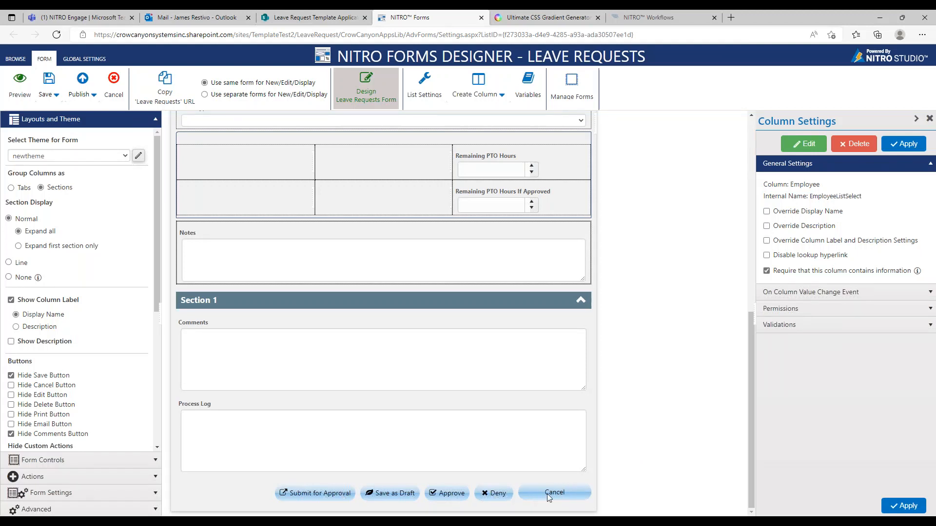
Enable the style override for the Deny button, inspect its available style options and cancel the styles dialog
left_click(496, 497)
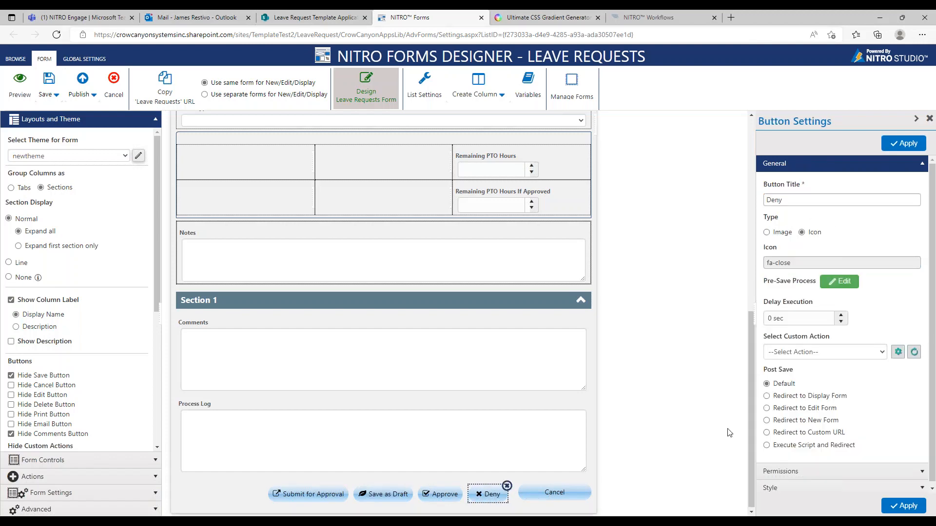
left_click(780, 474)
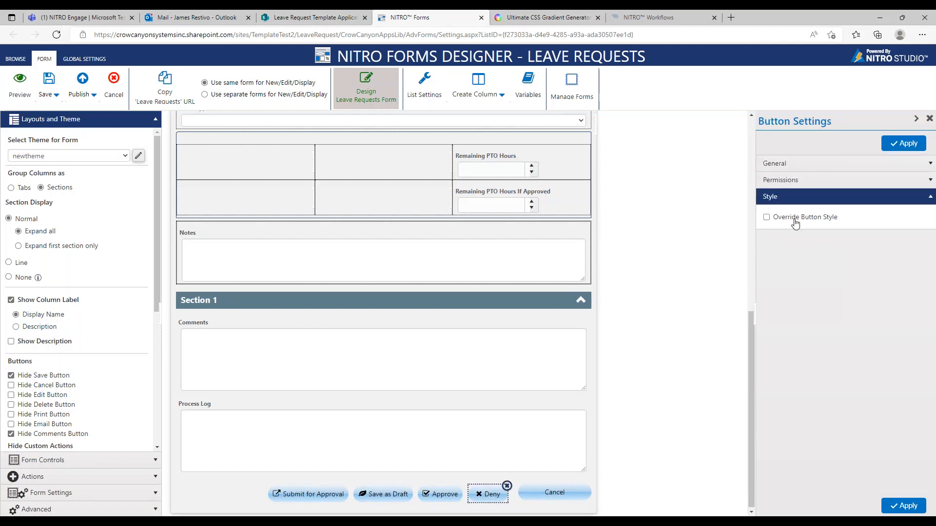
left_click(794, 220)
left_click(834, 228)
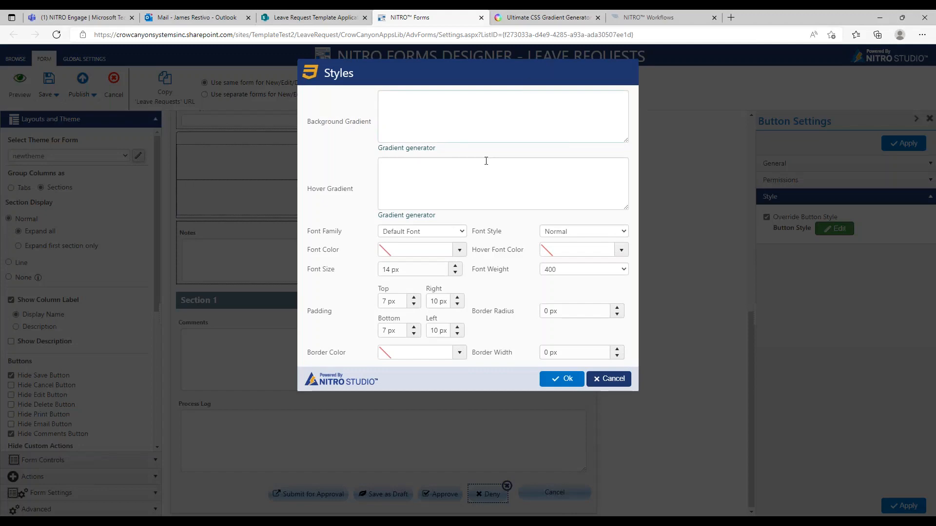
left_click(612, 379)
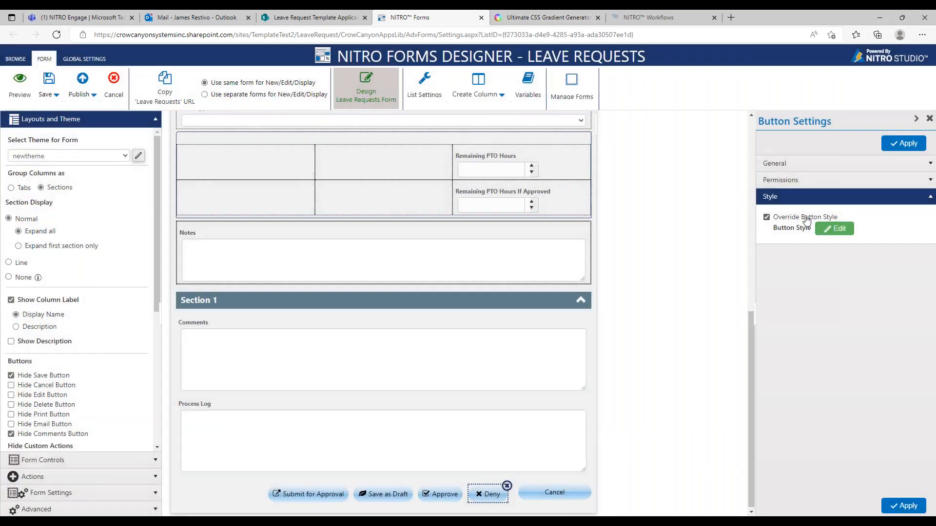
Review the form event actions and the configuration of Populate Employee lookup, then close both without changes
left_click_drag(750, 370, 733, 228)
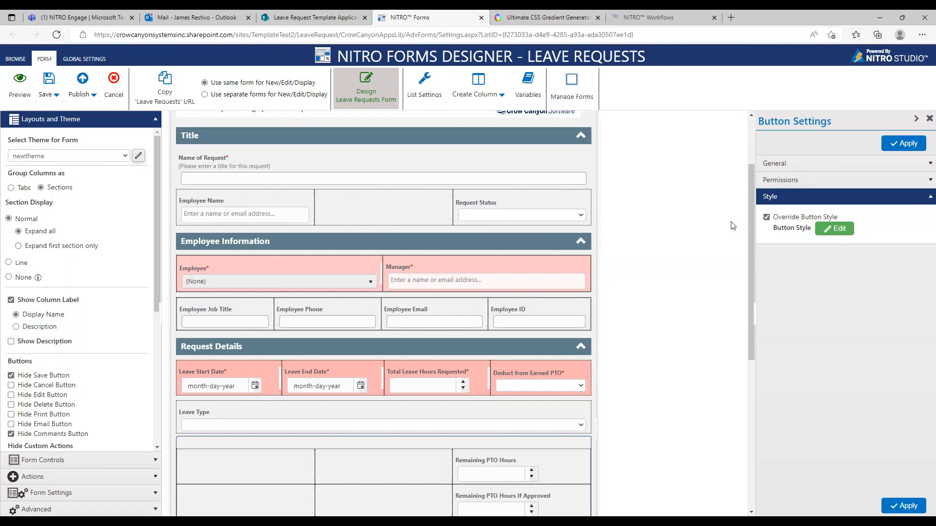
left_click_drag(749, 208, 741, 296)
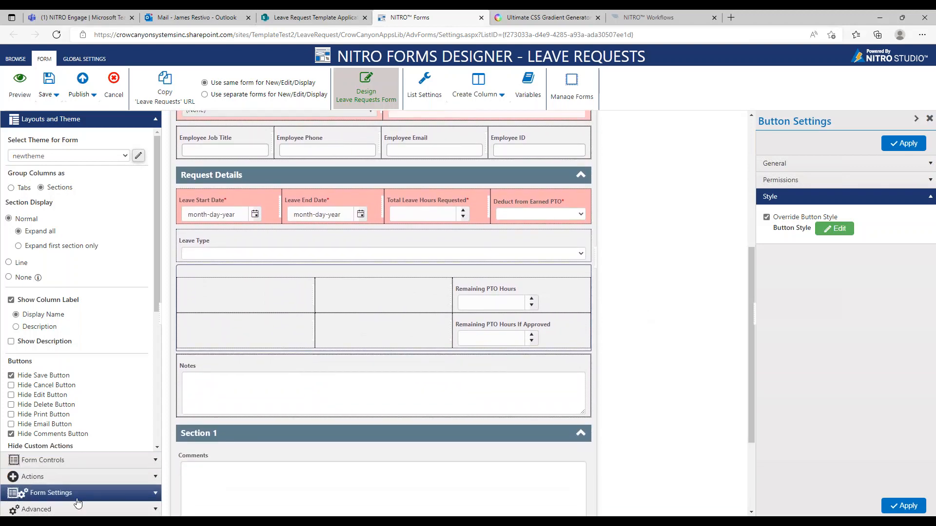
left_click(92, 509)
left_click(66, 260)
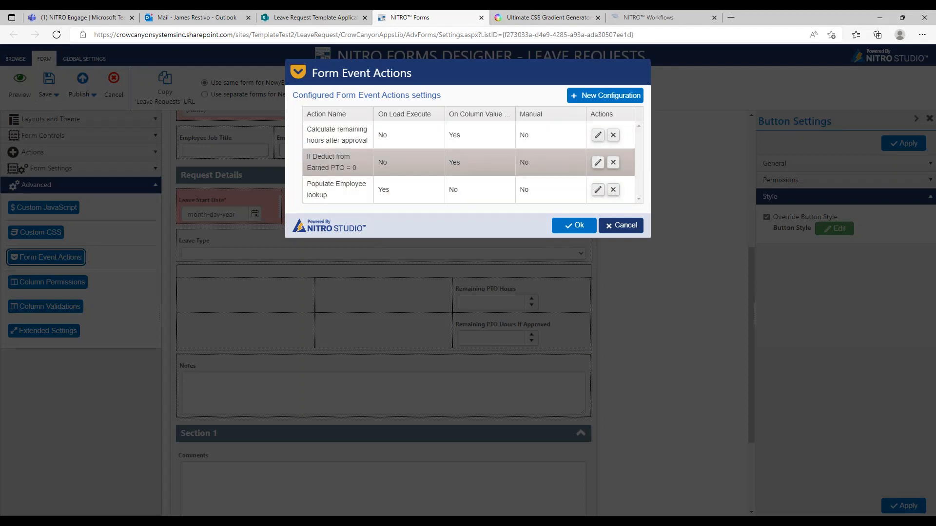
left_click(597, 191)
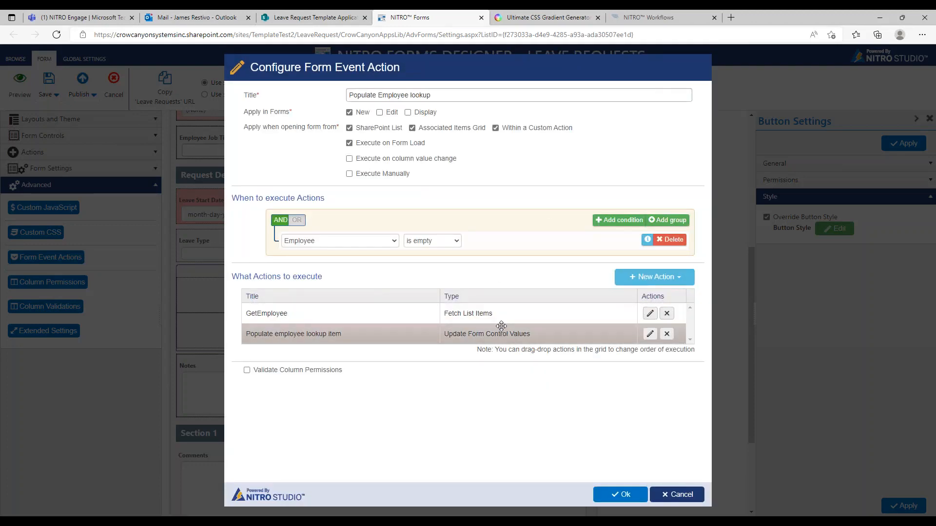
left_click(674, 498)
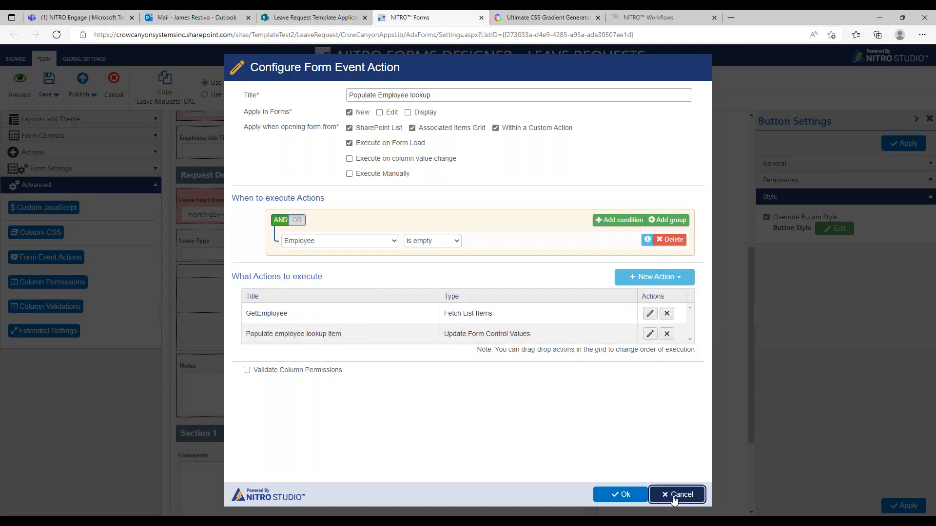
left_click(620, 225)
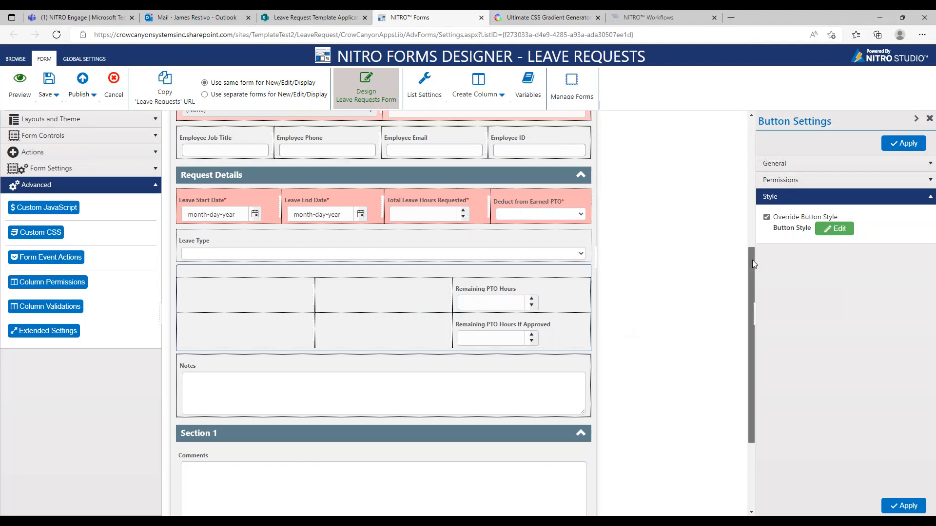
Inspect the button settings of the form's Approve and Save as Draft buttons
left_click_drag(753, 259, 745, 333)
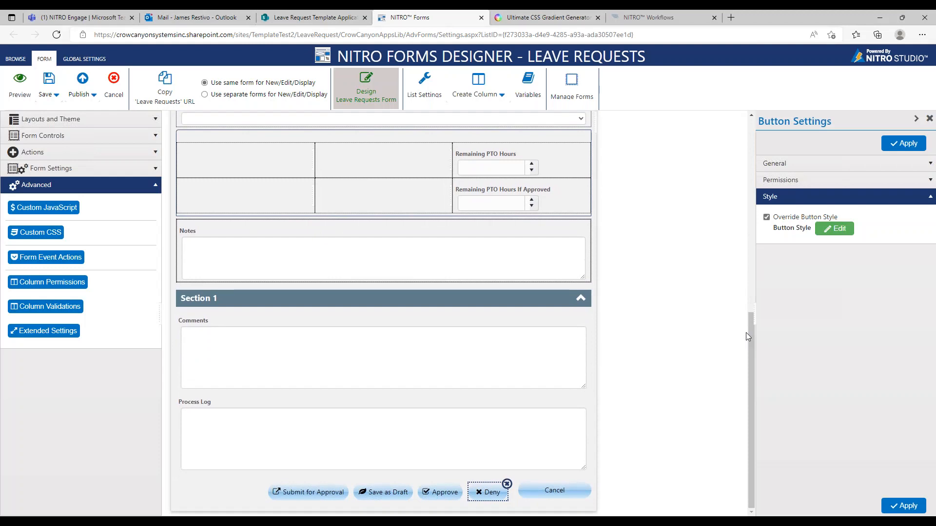
left_click(447, 496)
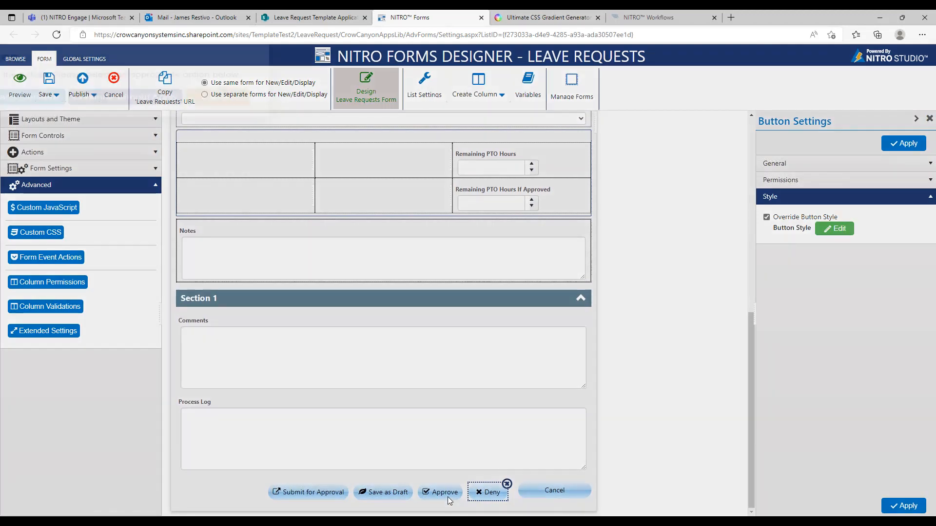
left_click(496, 307)
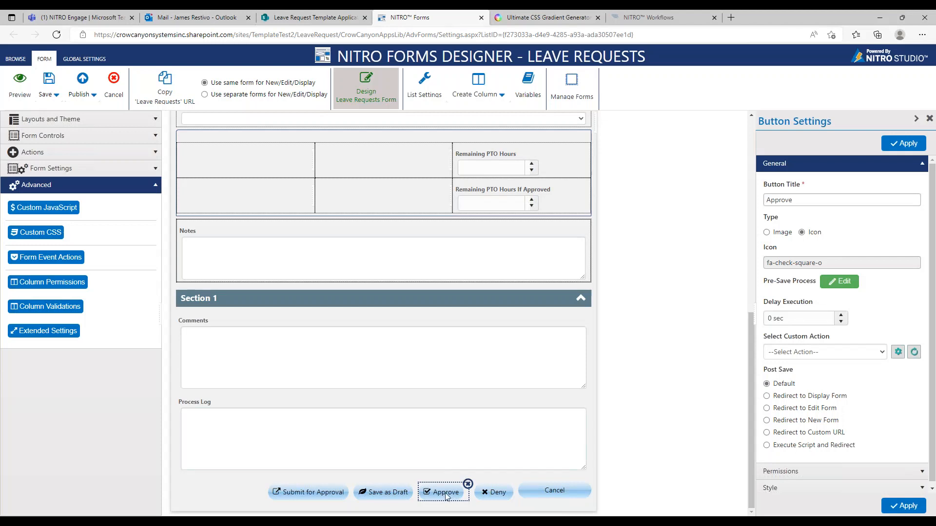
left_click(399, 494)
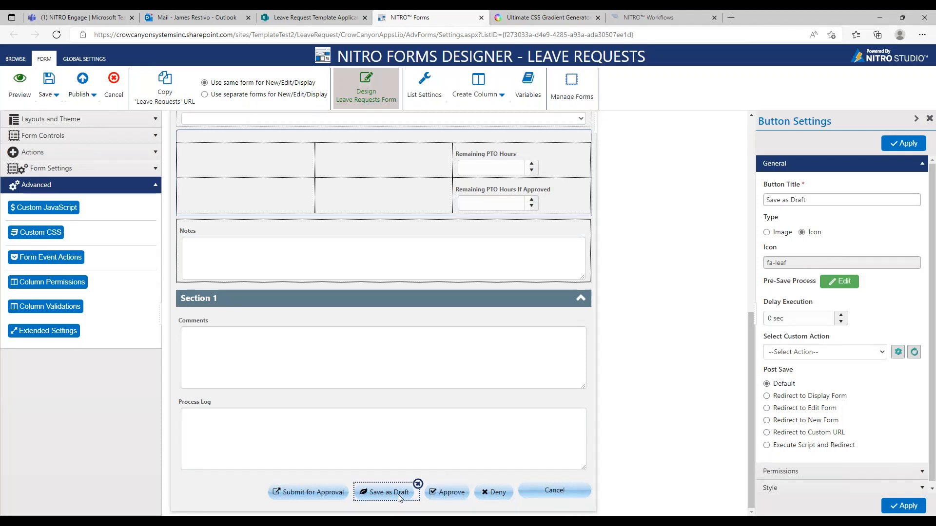
Add a Custom Action button to the form between the Notes field and the Section 1 header
left_click(93, 145)
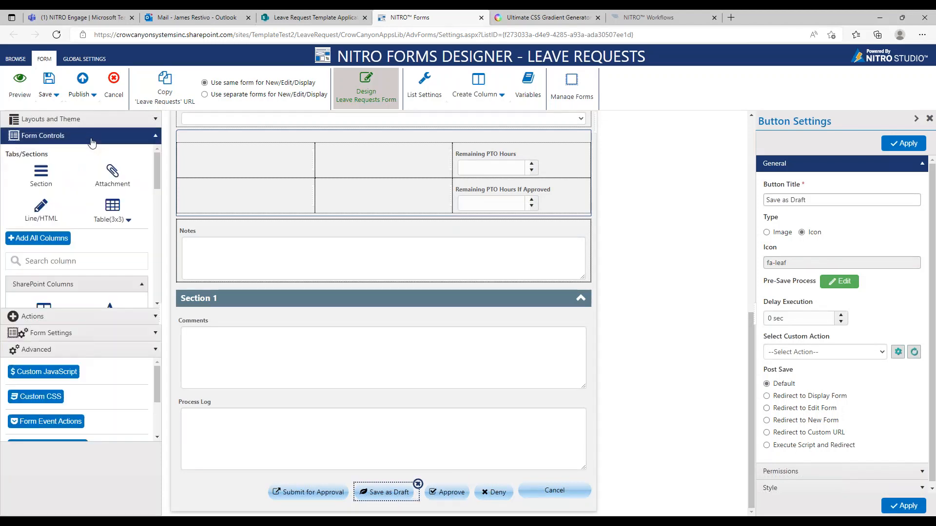
left_click(64, 468)
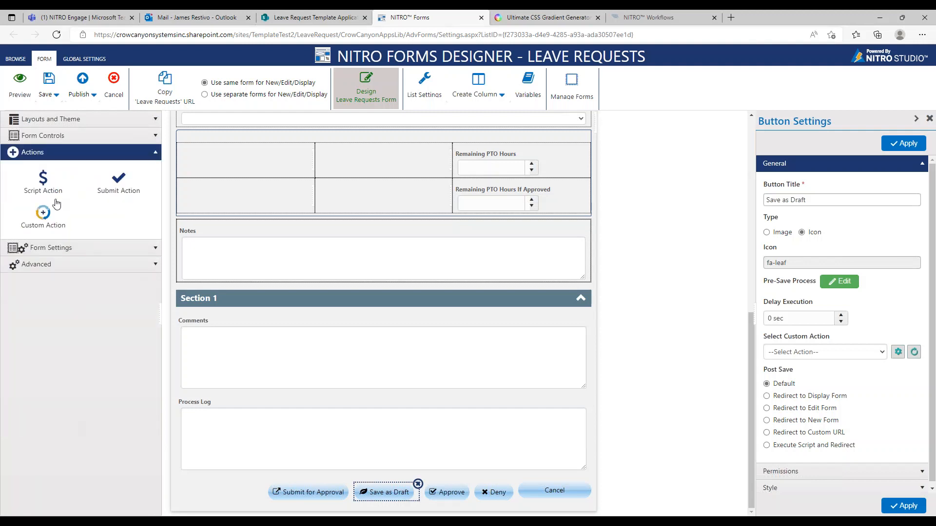
left_click_drag(43, 212, 275, 302)
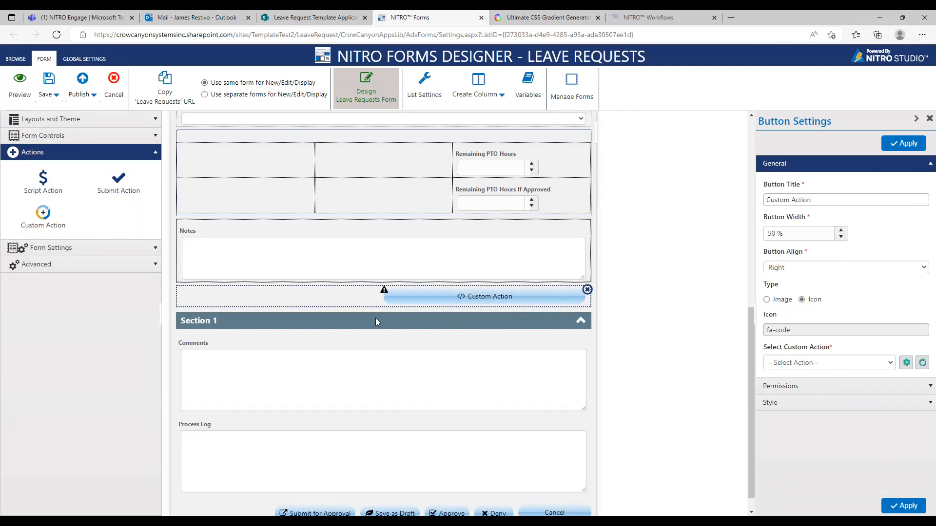
Start a new custom action for the Leave Requests list with the Designer experience and review the available action types
left_click(906, 363)
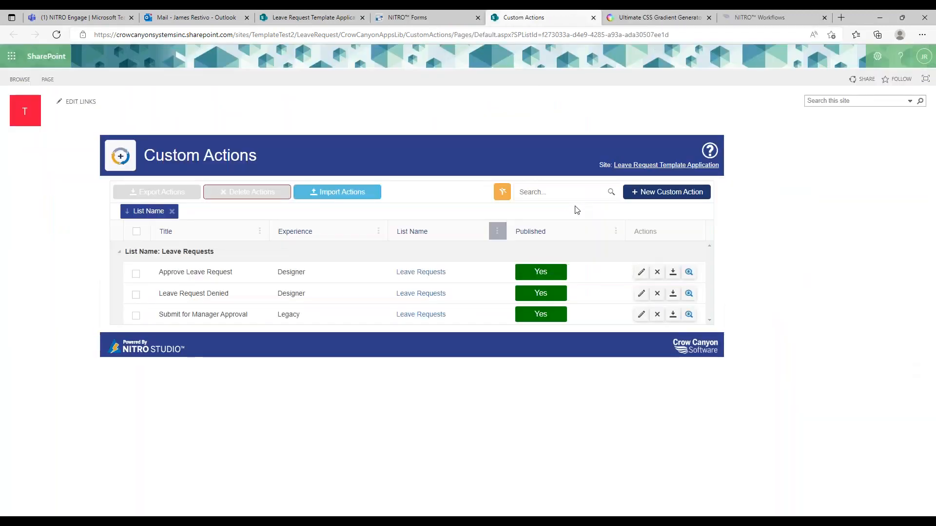
left_click(646, 193)
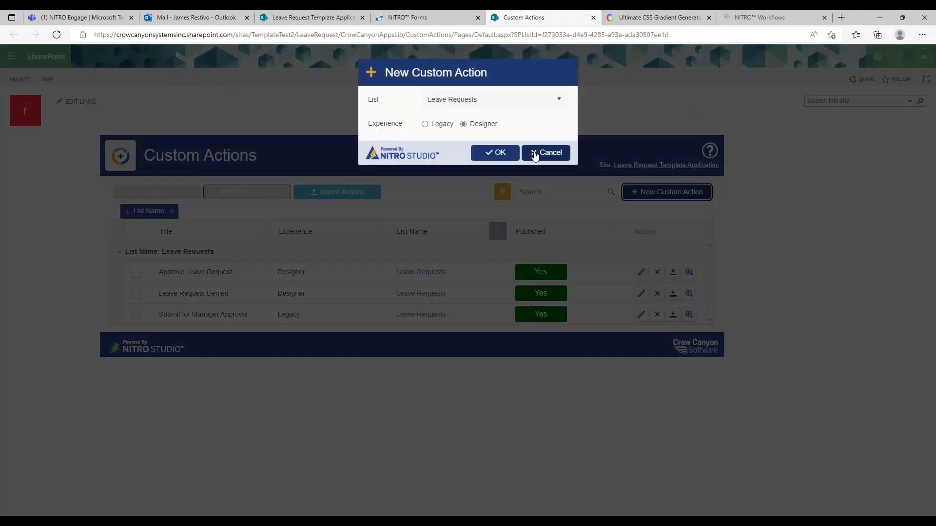
left_click(490, 152)
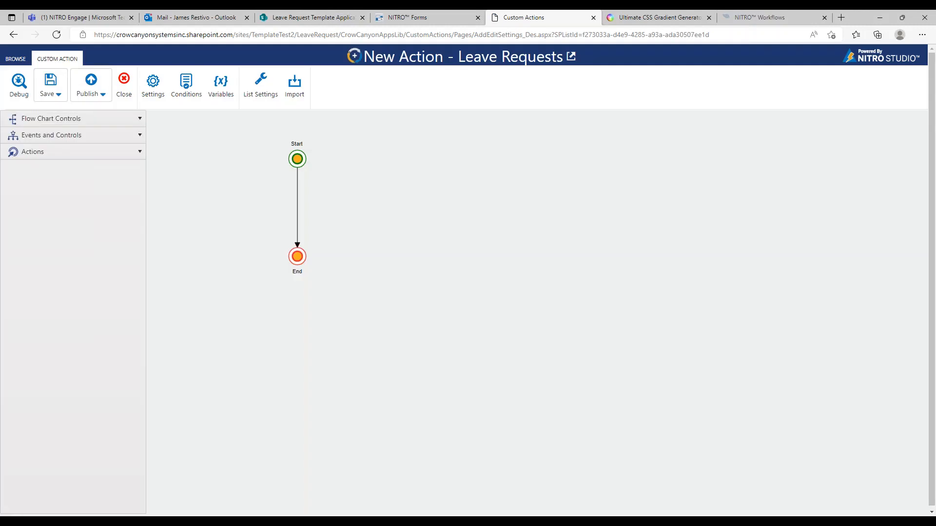
left_click(118, 155)
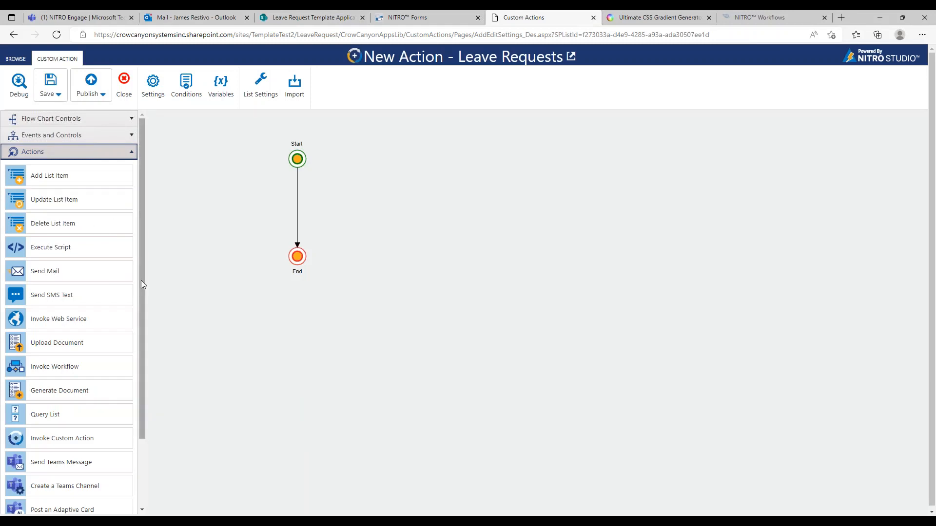
left_click_drag(141, 298, 141, 374)
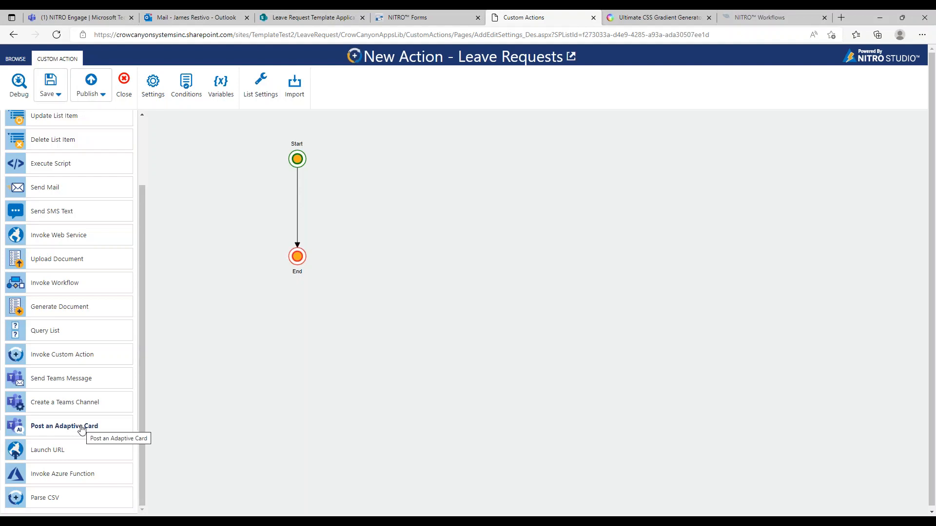
mouse_move(143, 333)
left_mouse_down()
mouse_move(151, 235)
mouse_move(142, 334)
left_mouse_up()
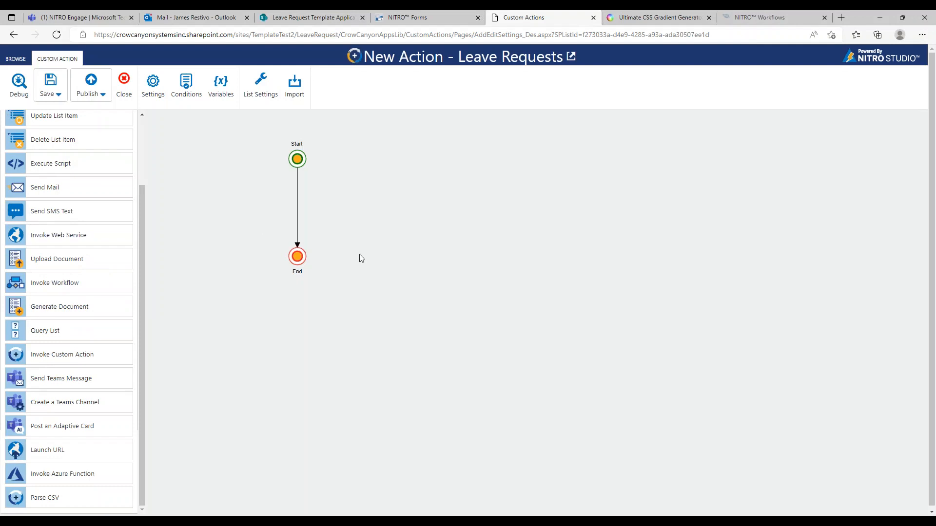
Move the End event further down the flow and insert a gateway between Start and End
left_click_drag(296, 257, 297, 393)
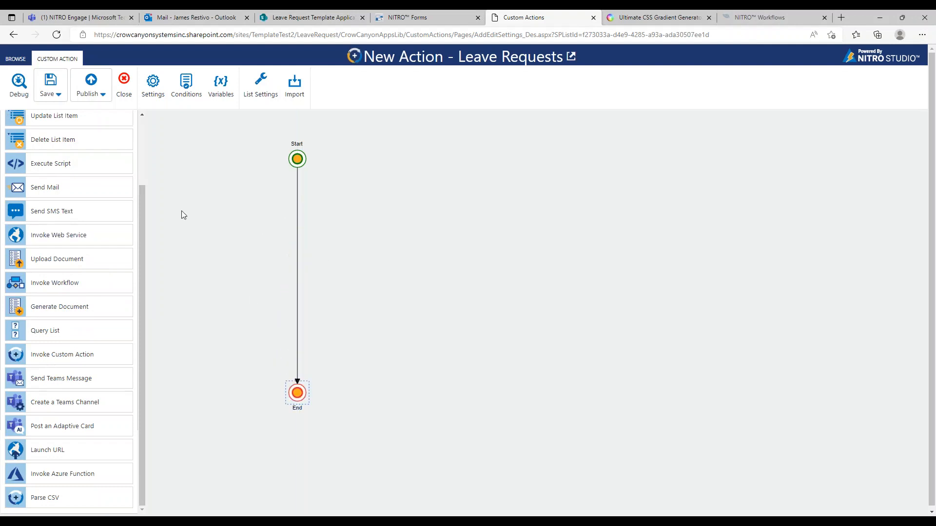
left_click_drag(145, 211, 143, 145)
left_click(103, 135)
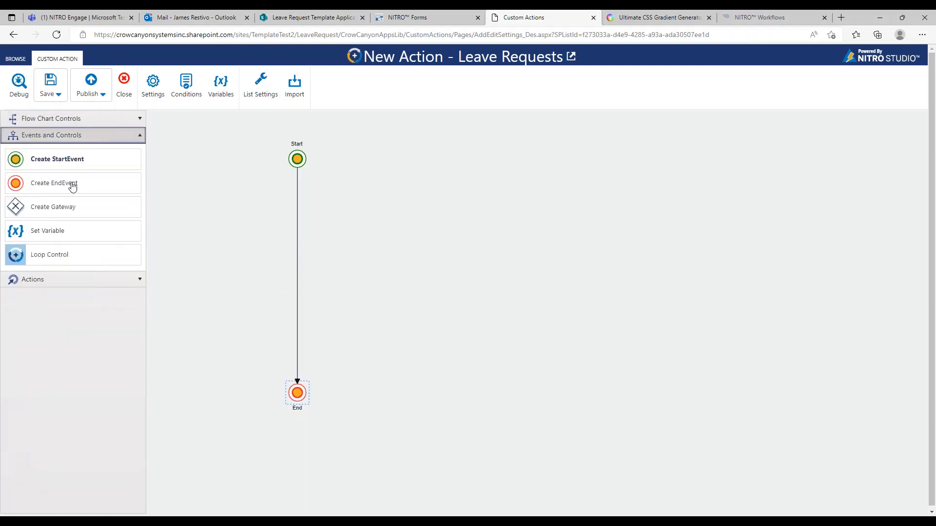
left_click_drag(73, 211, 298, 203)
Add a Send Mail action beside the gateway and an Update List Item action between the gateway and End
left_click(50, 279)
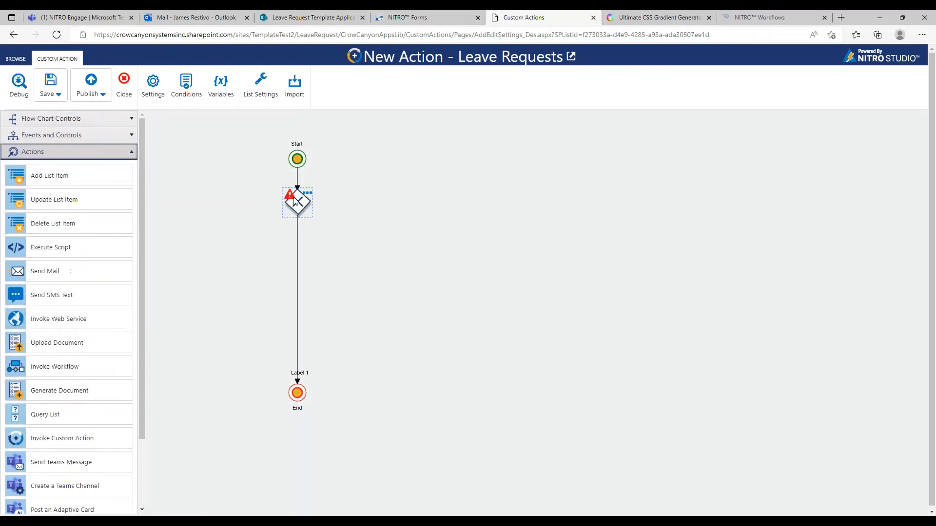
left_click_drag(68, 271, 435, 203)
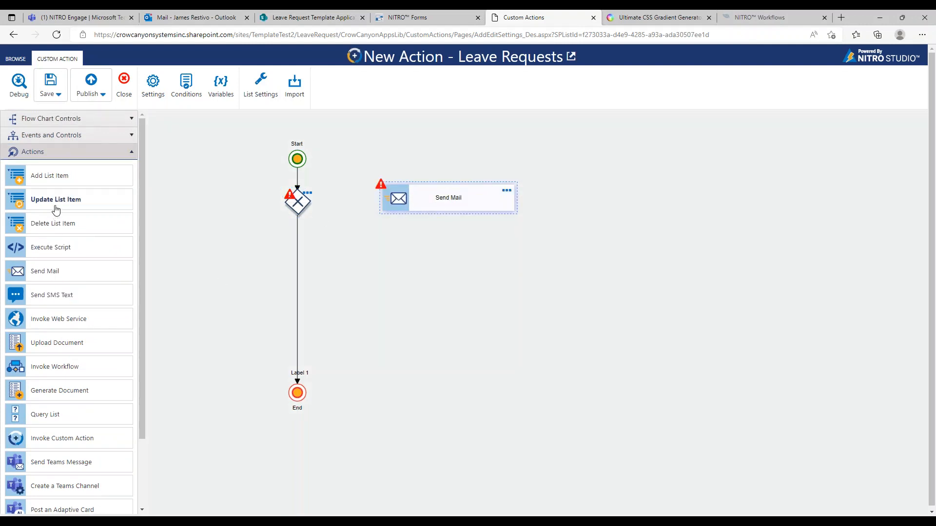
left_click_drag(56, 210, 295, 281)
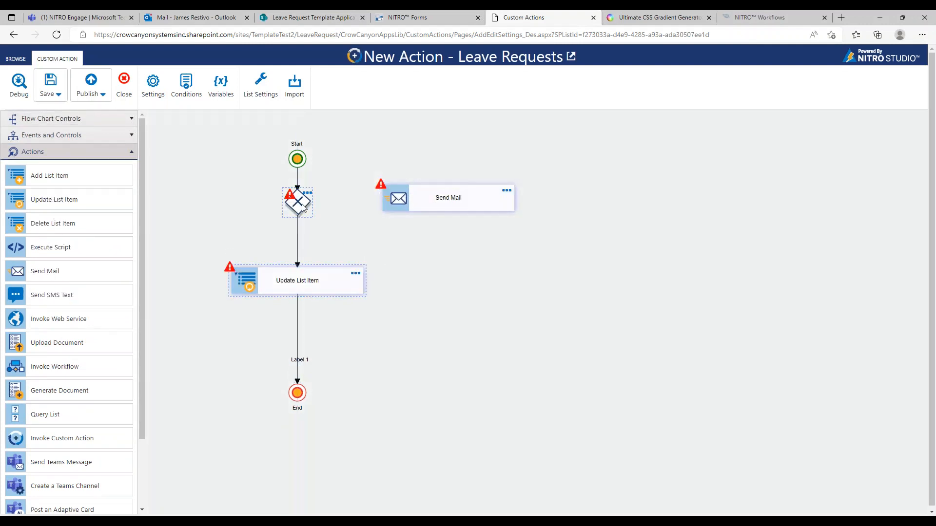
Connect the gateway to Send Mail and Send Mail to End, routing the second connector clear of Update List Item
left_click(302, 204)
left_click(323, 364)
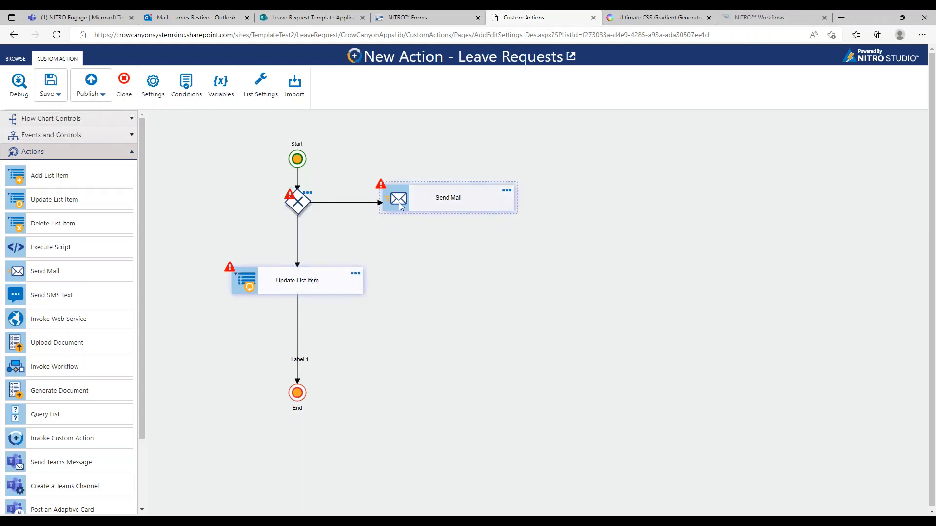
left_click(485, 210)
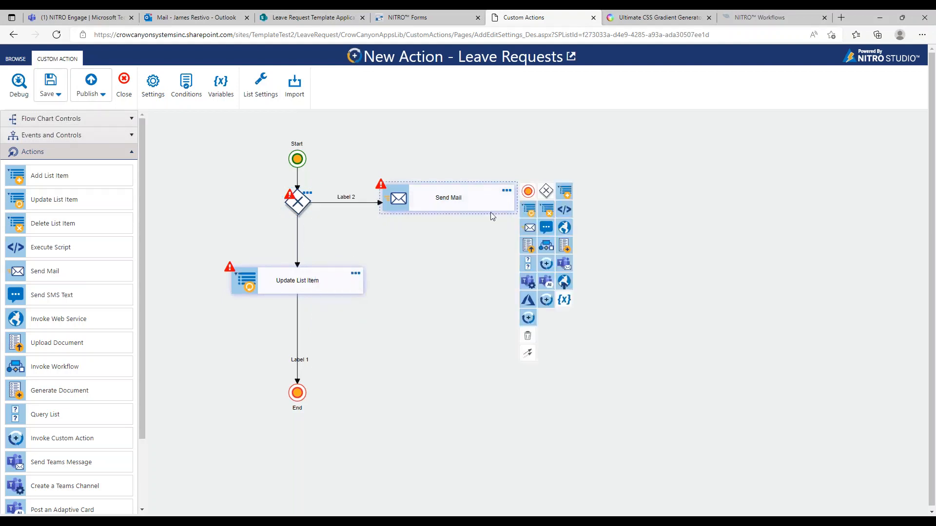
left_click_drag(531, 351, 298, 401)
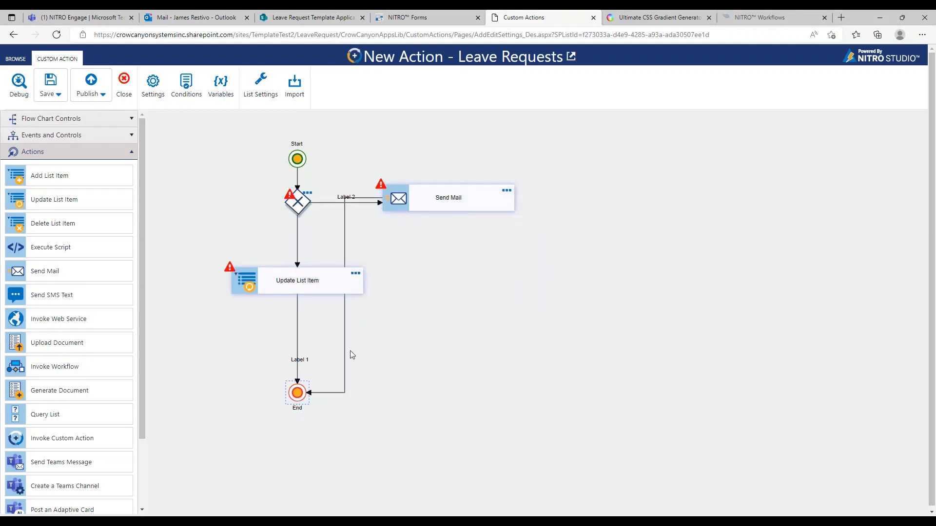
left_click_drag(345, 352, 458, 352)
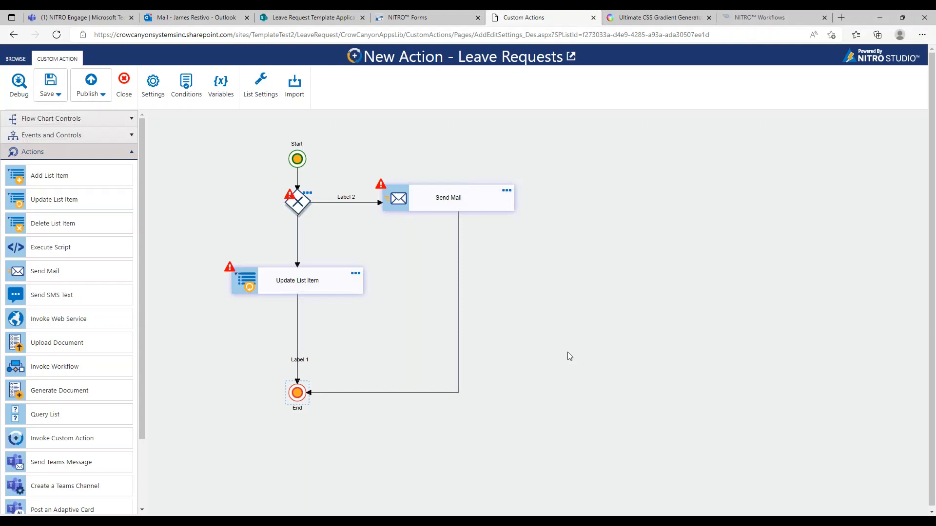
Insert an Invoke Web Service action between Send Mail and End, review its HTTP methods and other settings, and cancel its configuration
left_click(54, 327)
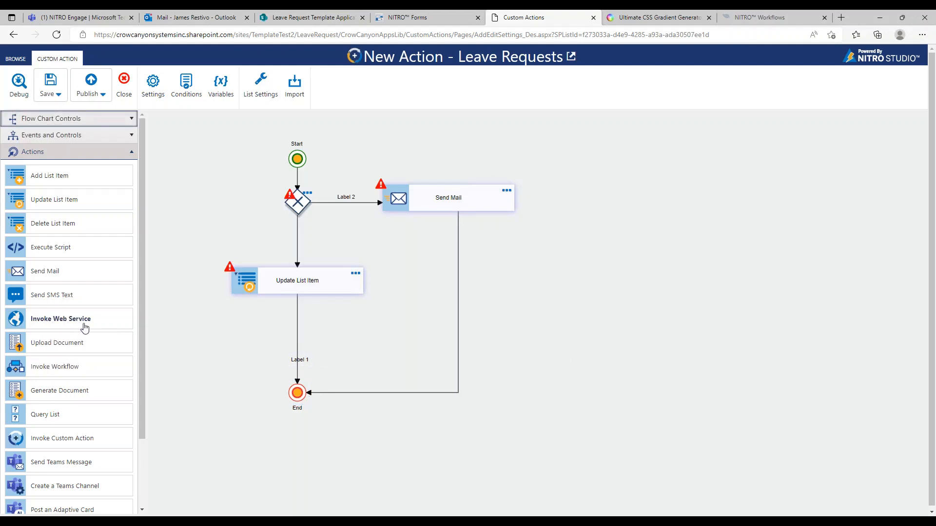
left_click_drag(85, 328, 459, 294)
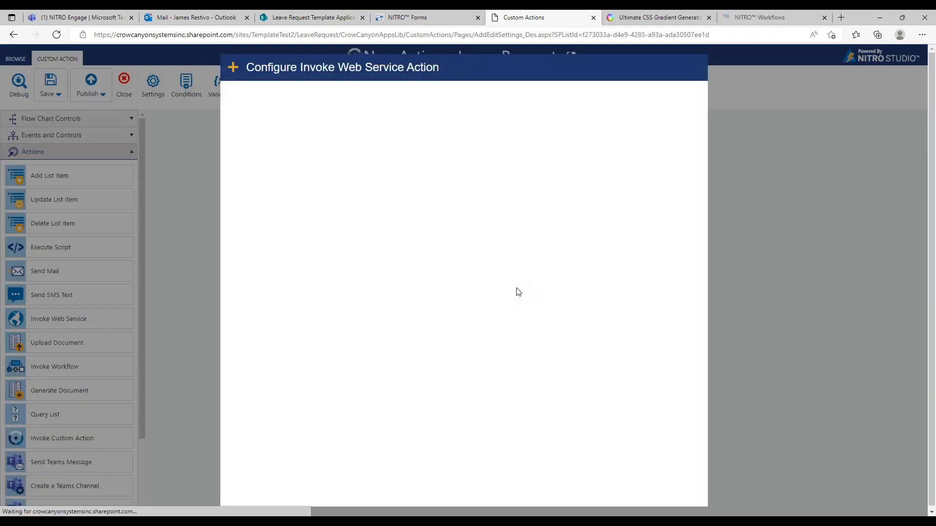
left_click(407, 227)
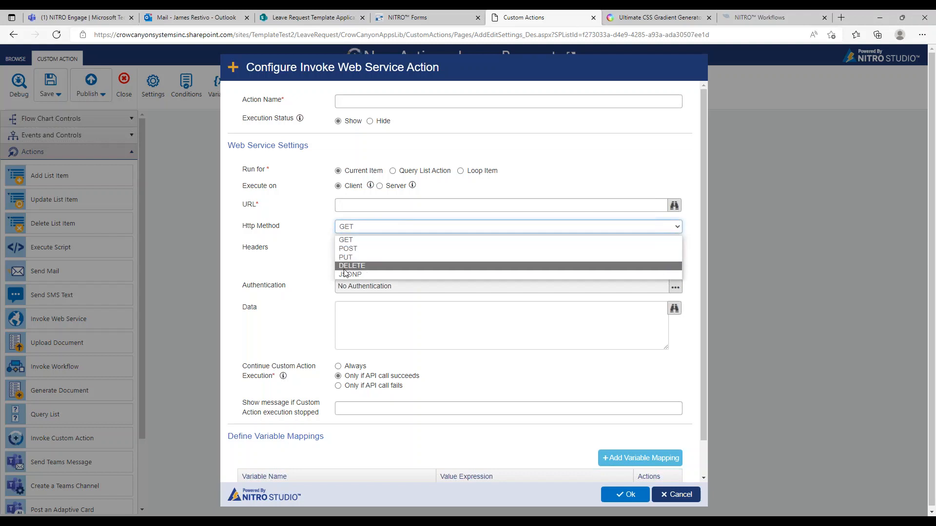
left_click(302, 251)
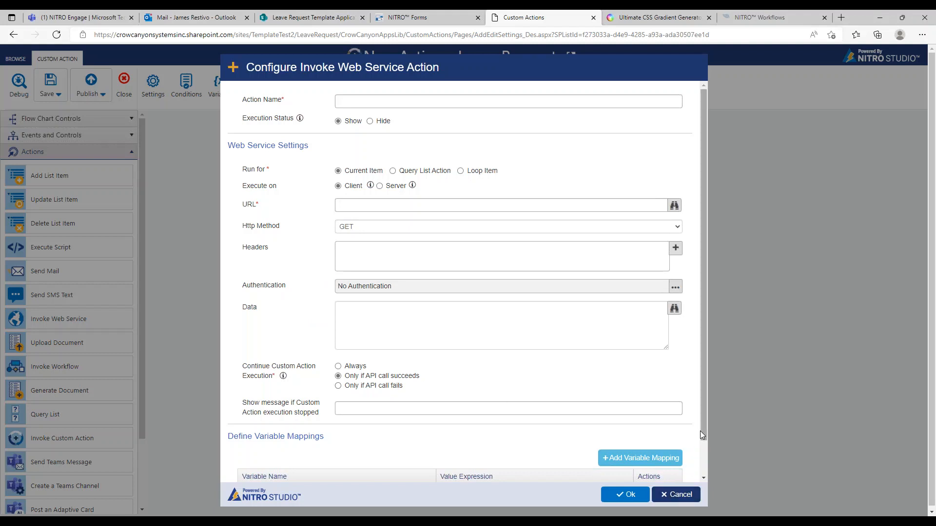
left_click_drag(702, 432, 705, 467)
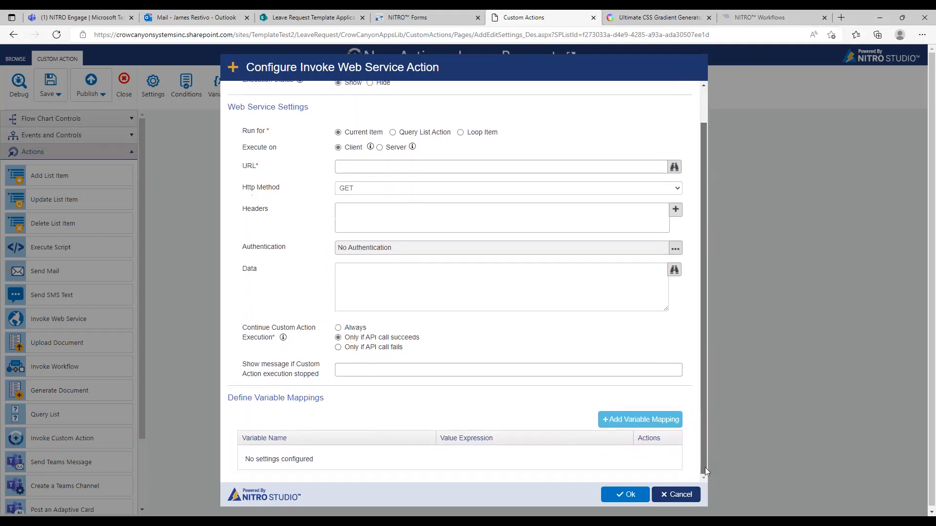
left_click(681, 495)
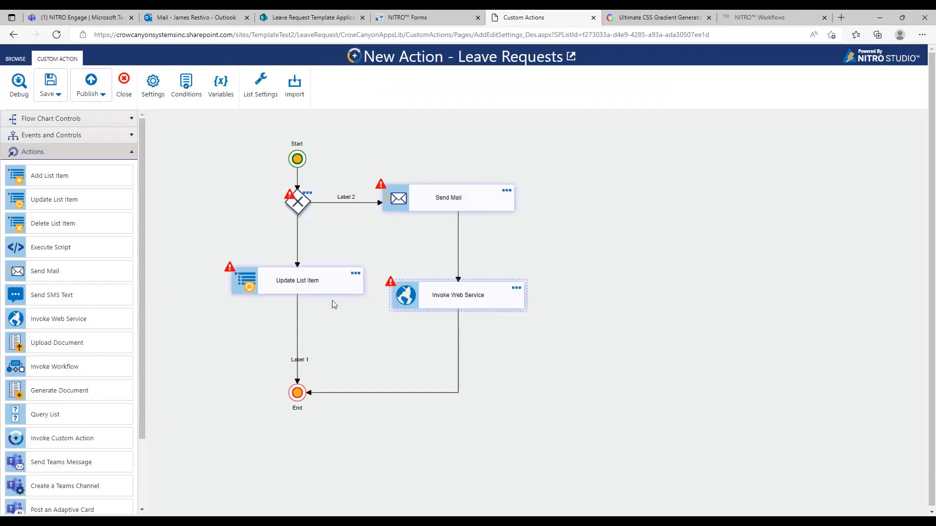
Review the configuration options for external data columns in the form designer and close them without changes
left_click(403, 17)
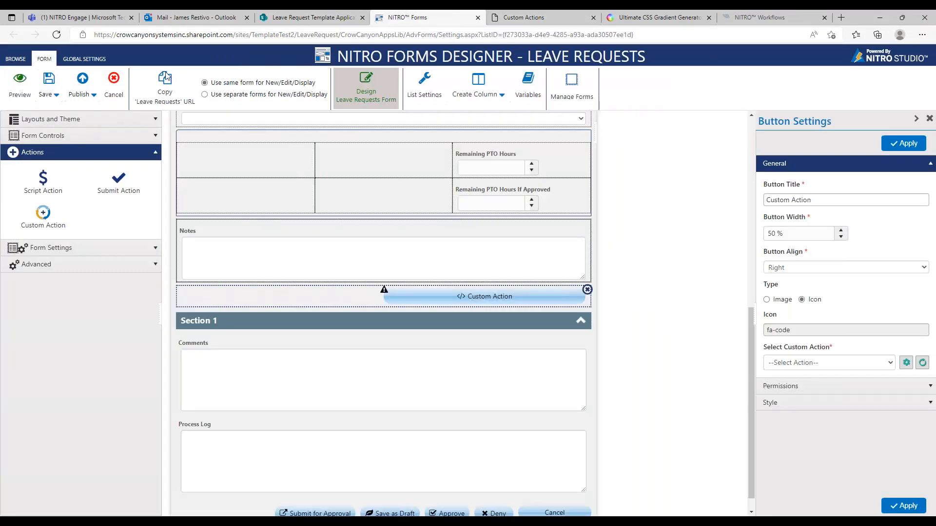
left_click(55, 247)
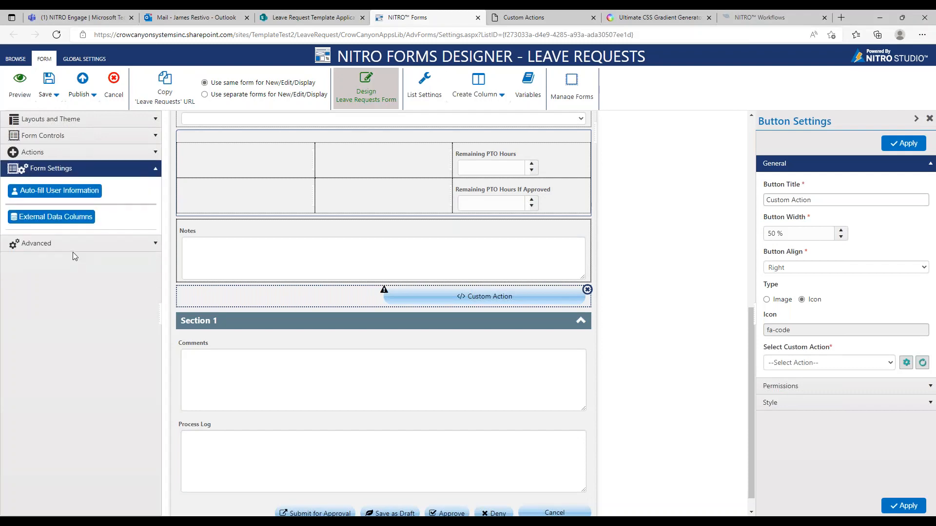
left_click(72, 219)
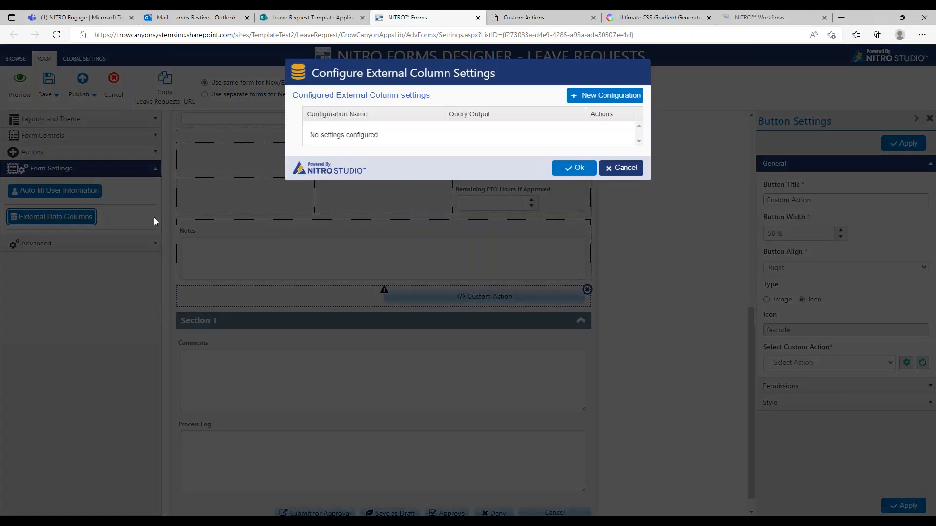
left_click(583, 99)
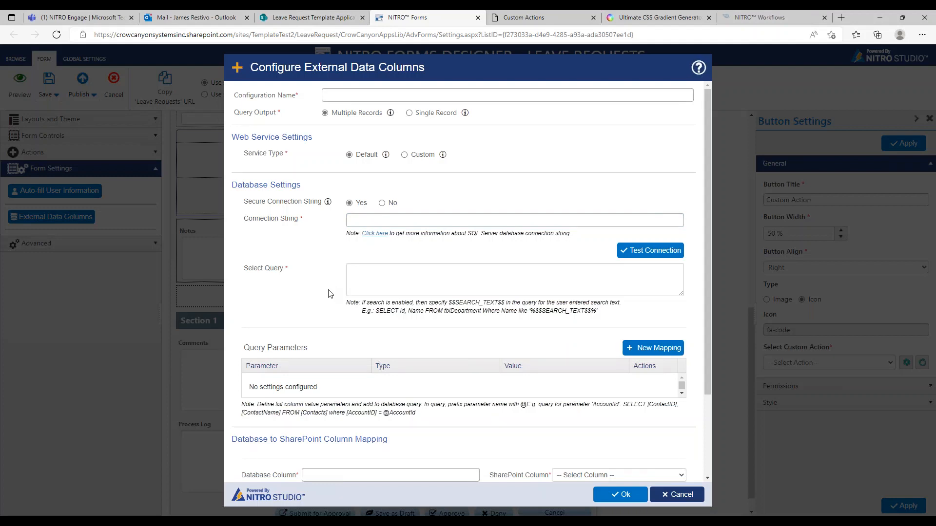
left_click(676, 495)
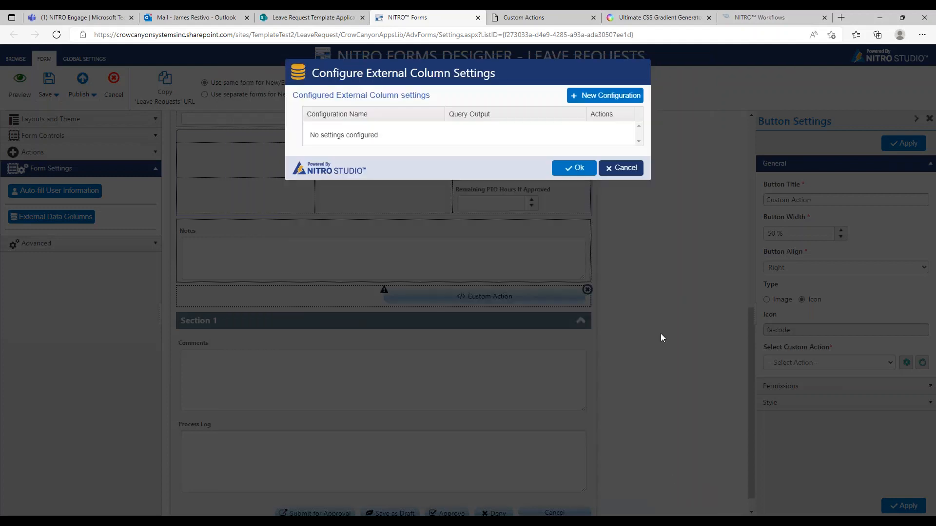
left_click(622, 167)
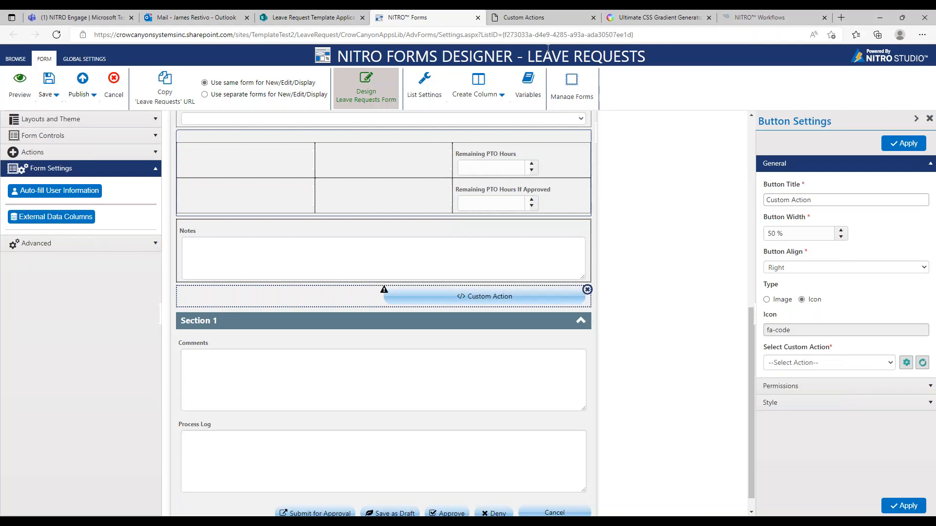
Return to the new custom action and insert an Invoke Azure Function action between Invoke Web Service and End
left_click(550, 16)
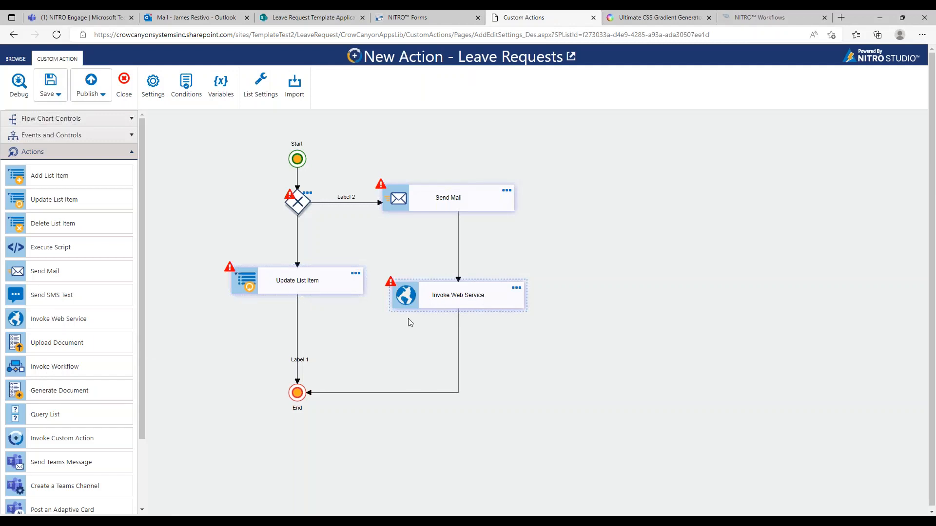
left_click_drag(144, 382, 143, 447)
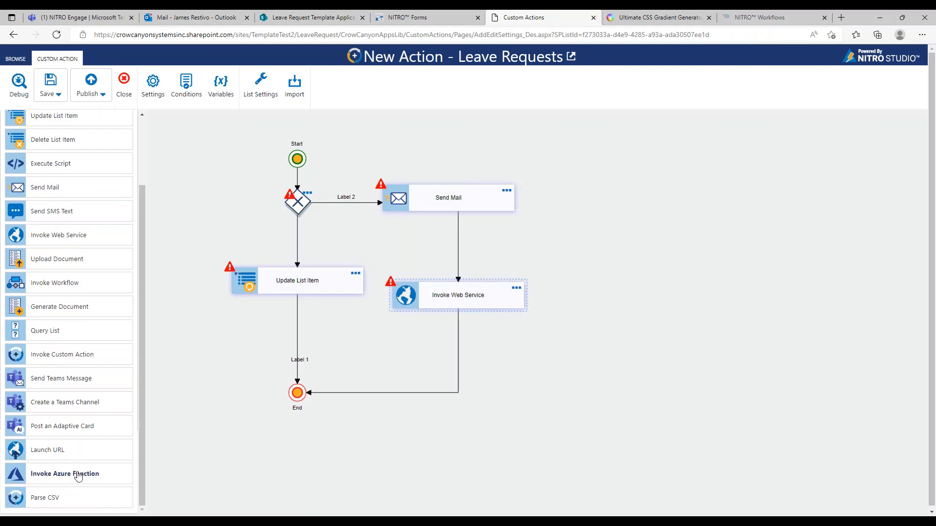
left_click_drag(76, 473, 461, 372)
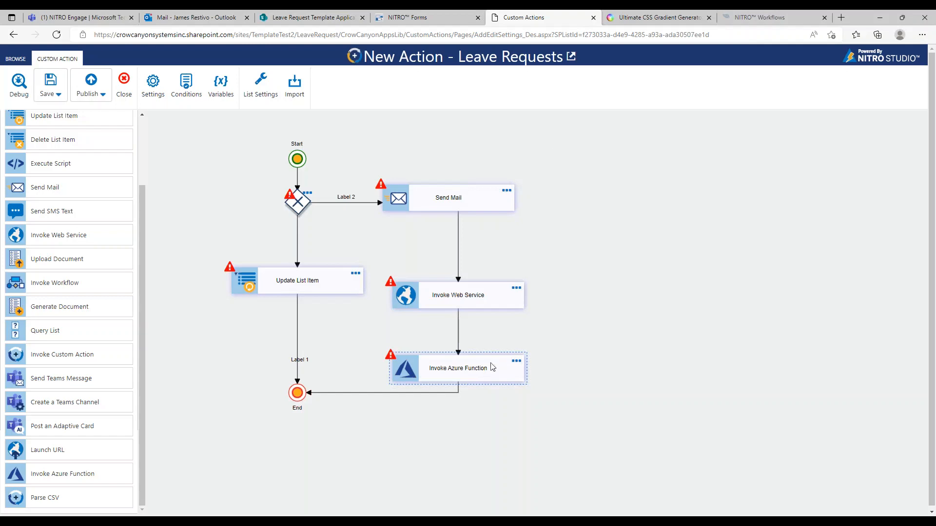
Check the Leave Requests list briefly, return to the new custom action and close it without saving
left_click(327, 20)
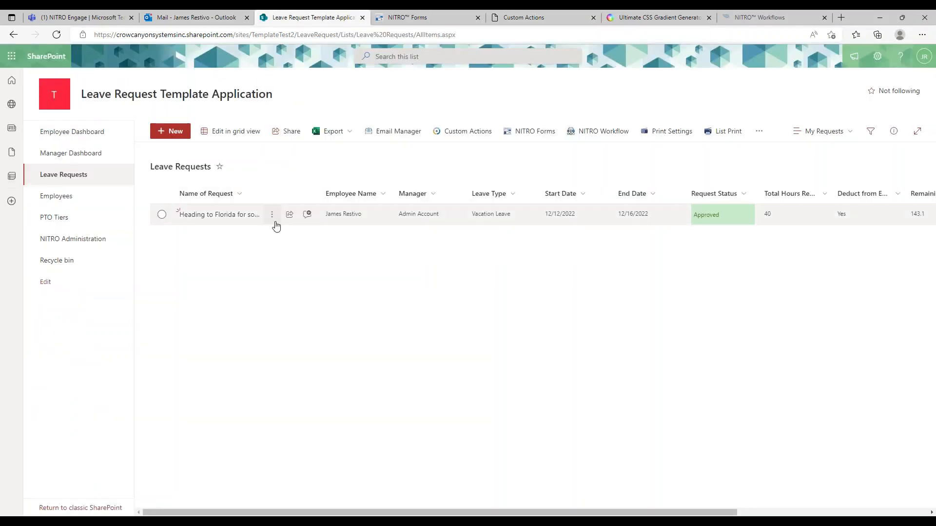
left_click(506, 16)
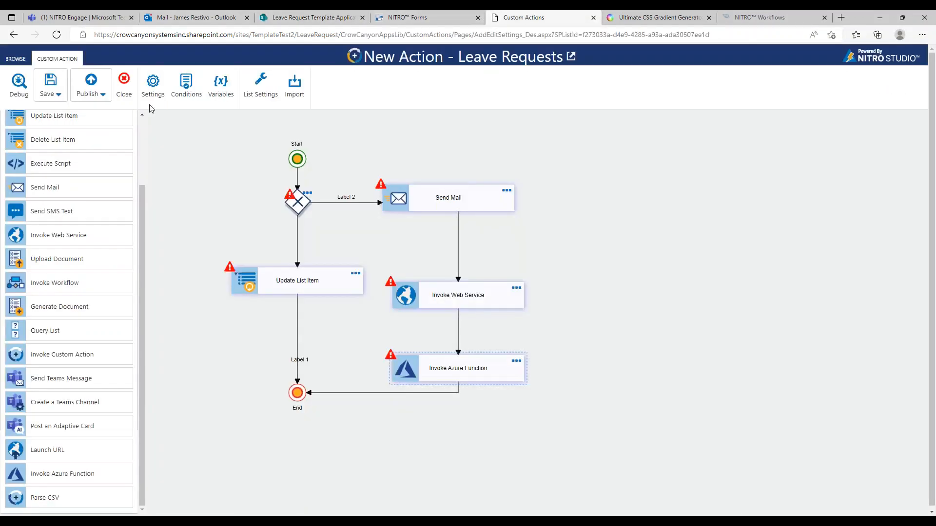
left_click(124, 85)
left_click(514, 87)
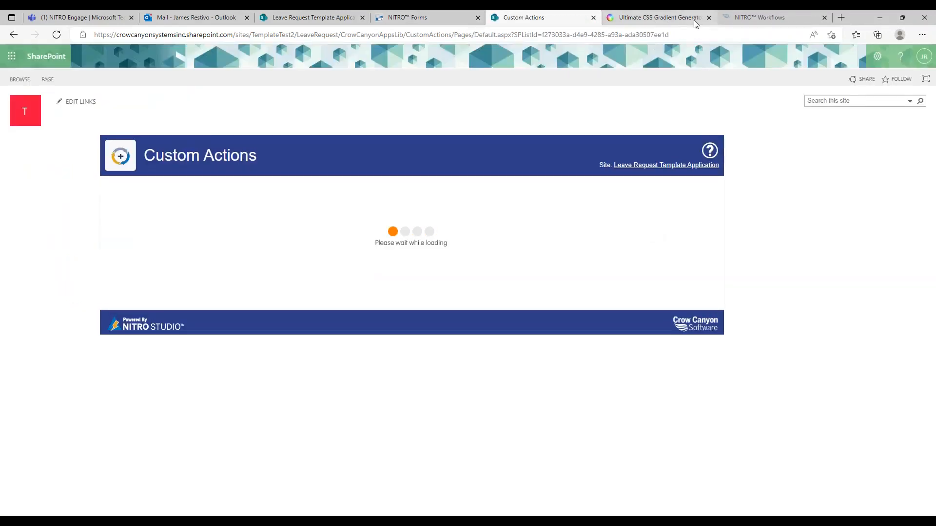
Close the CSS gradient generator page and open the Approve Leave Request custom action for editing
left_click(710, 17)
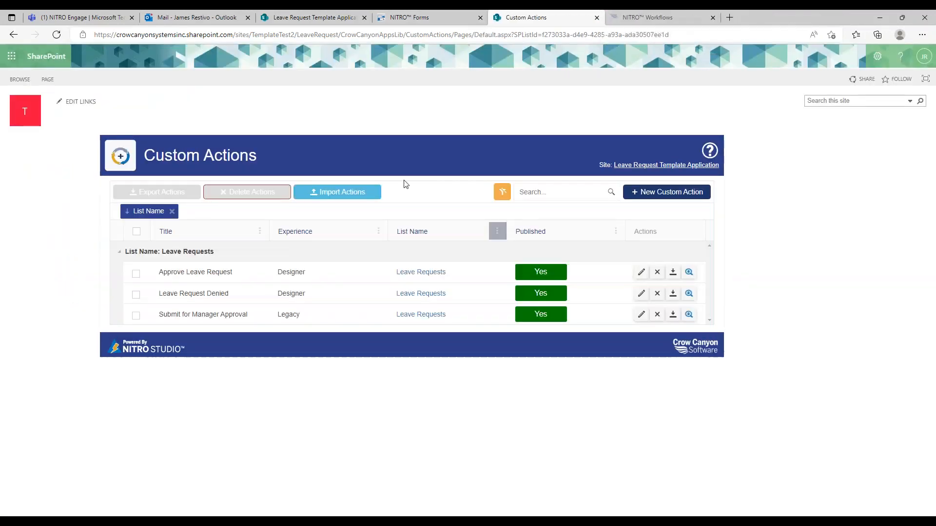
left_click(640, 272)
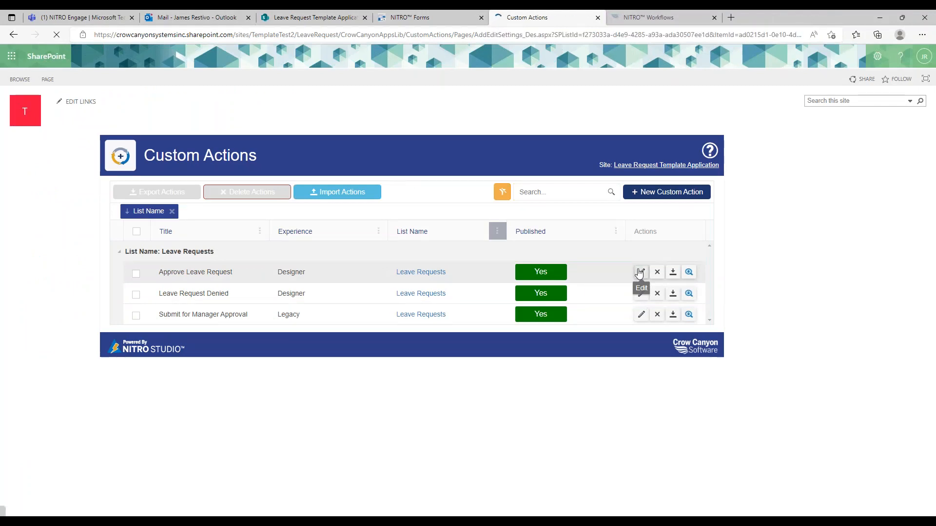
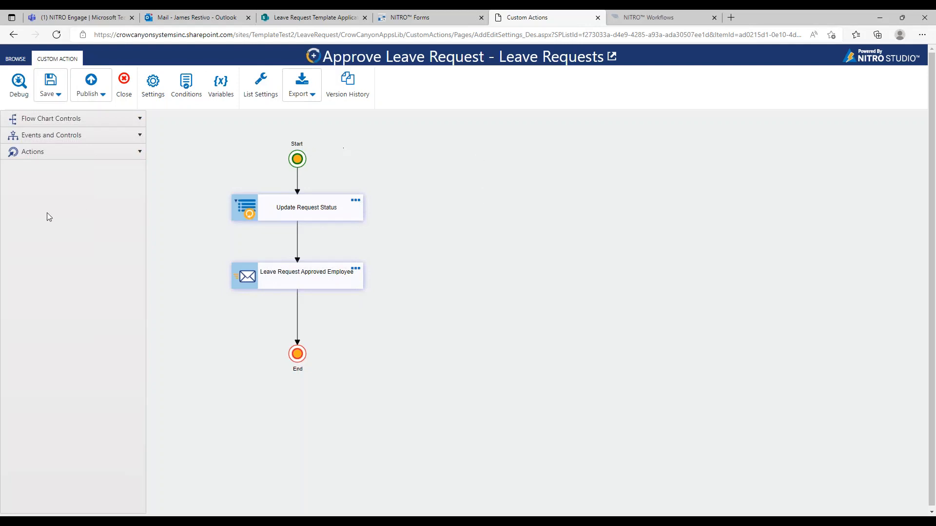
Look over the available actions, check the form designer and the Leave Requests list, and return to the Approve Leave Request custom action
left_click(79, 156)
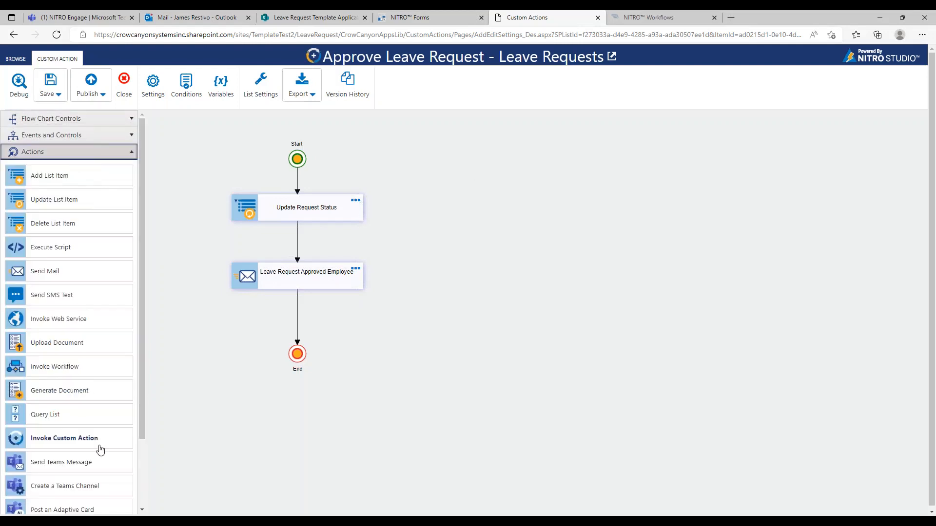
scroll(141, 422, "down", 1)
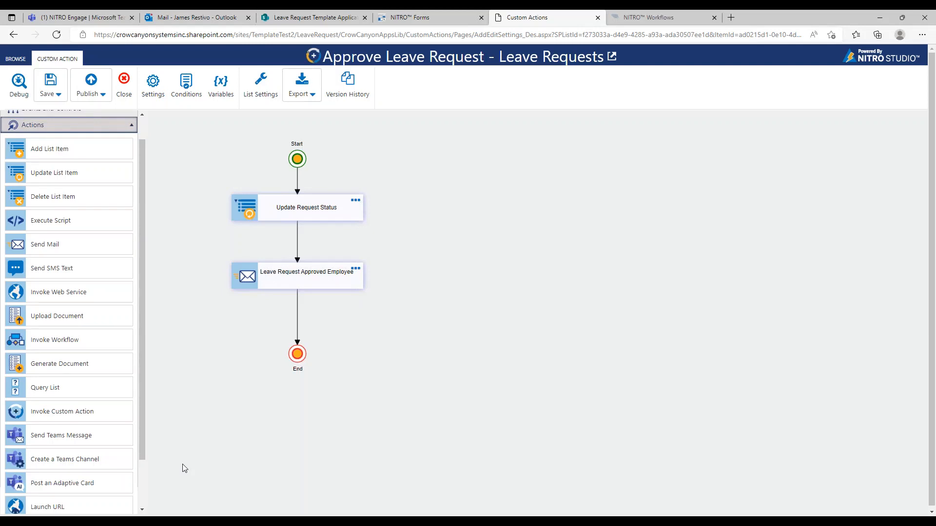
left_click(422, 17)
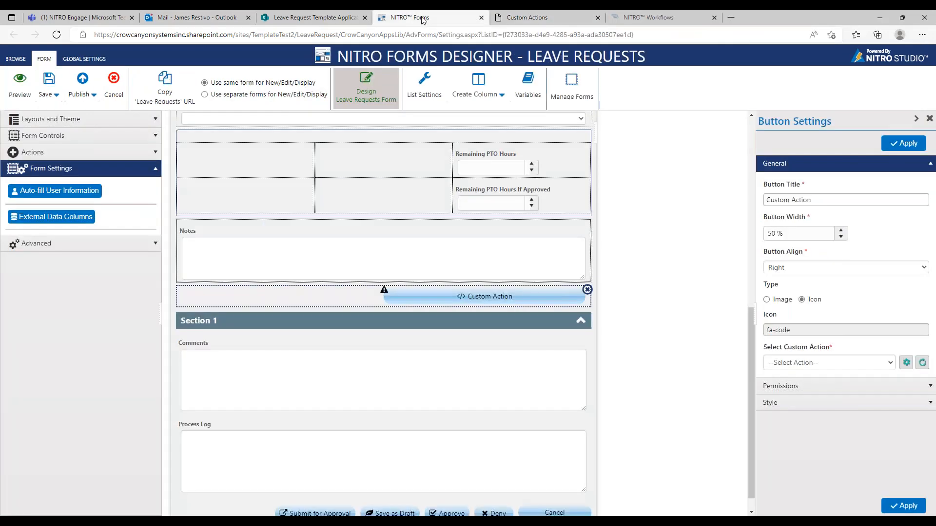
left_click(541, 17)
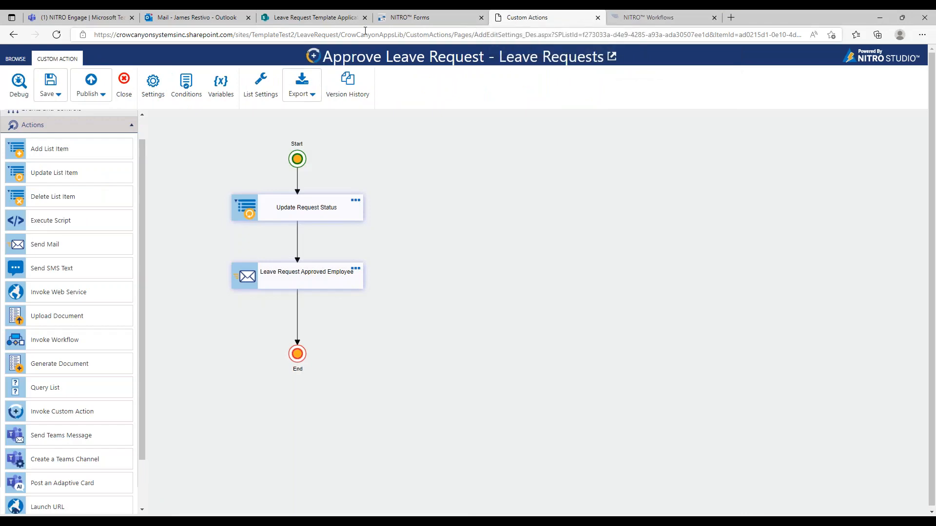
left_click(341, 22)
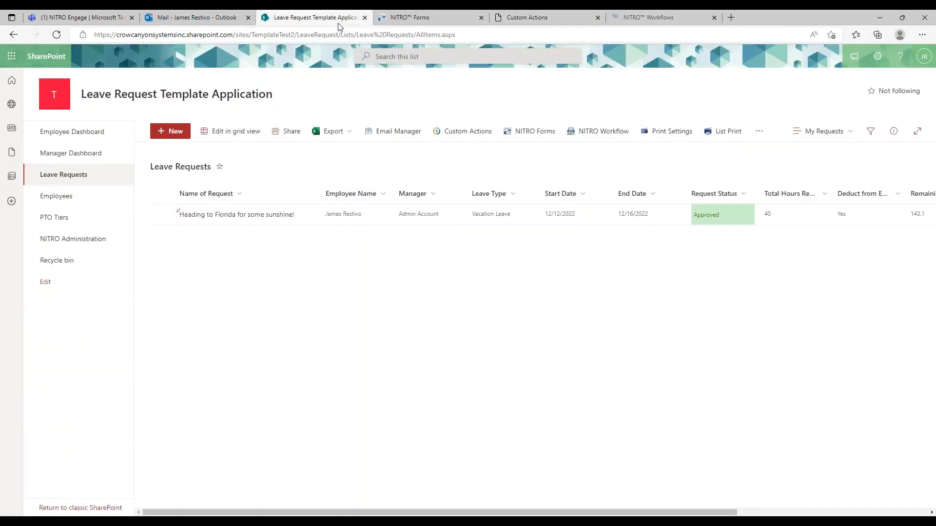
left_click(419, 20)
left_click(533, 18)
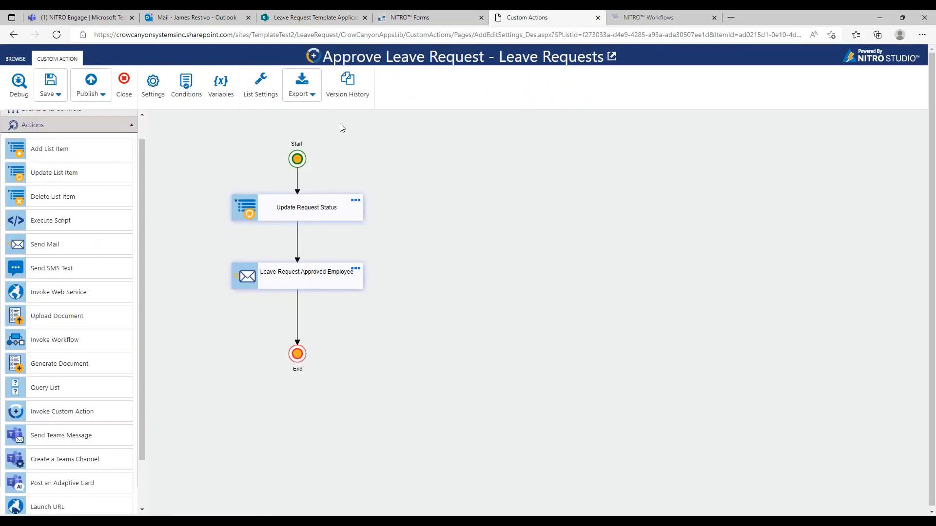
Review the Update Request Status action's predefined column values against the form's buttons, and close it and the approval mail action's settings without changes
left_click_drag(301, 158, 301, 145)
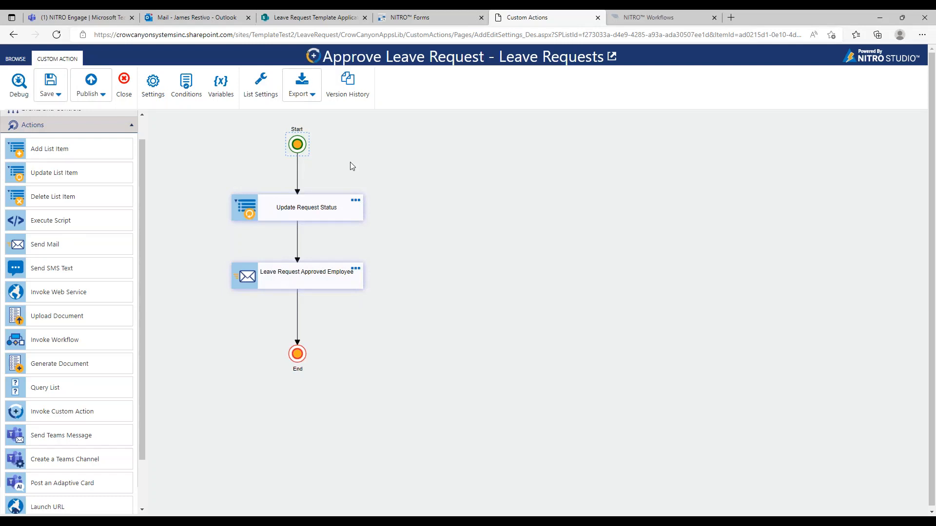
left_click(351, 203)
left_click(354, 202)
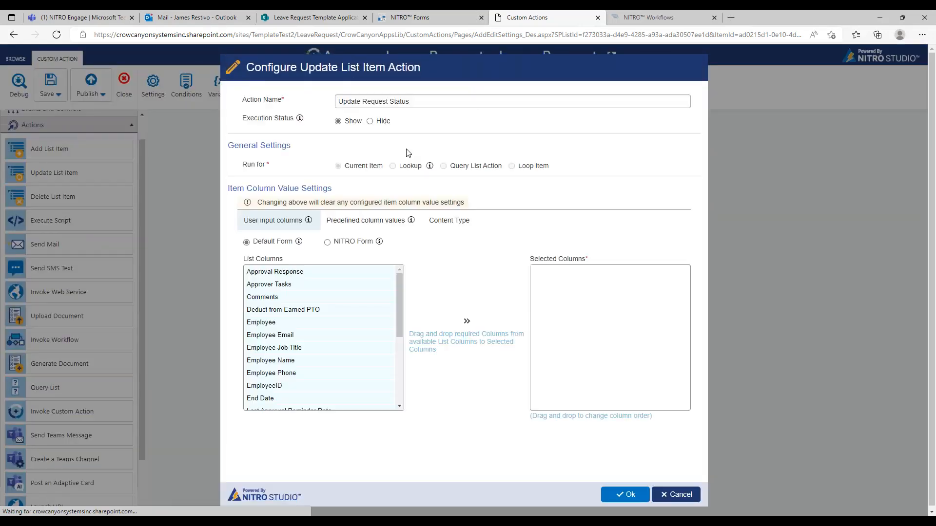
left_click(420, 14)
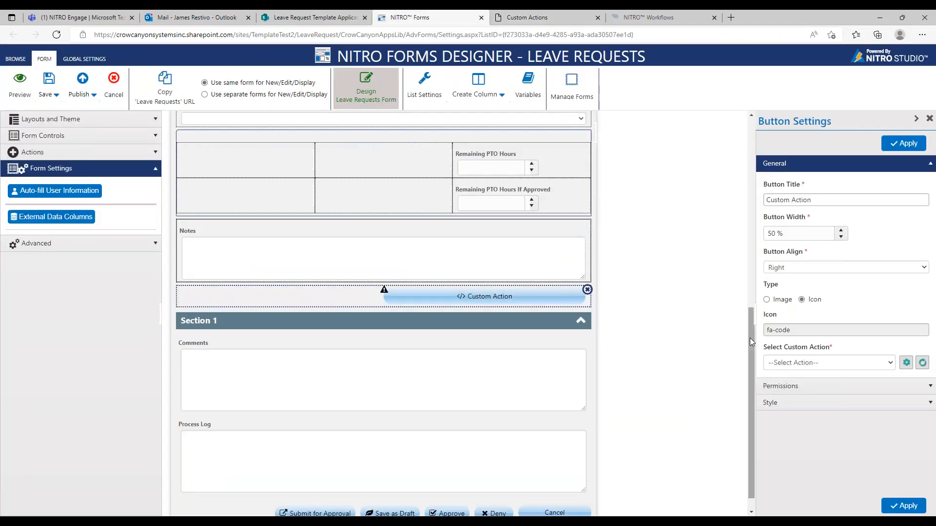
scroll(749, 337, "down", 1)
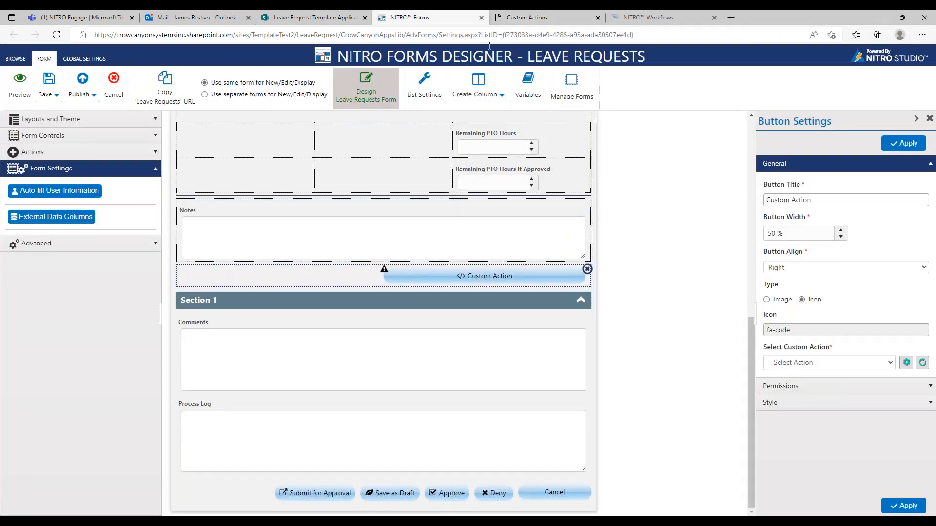
left_click(521, 19)
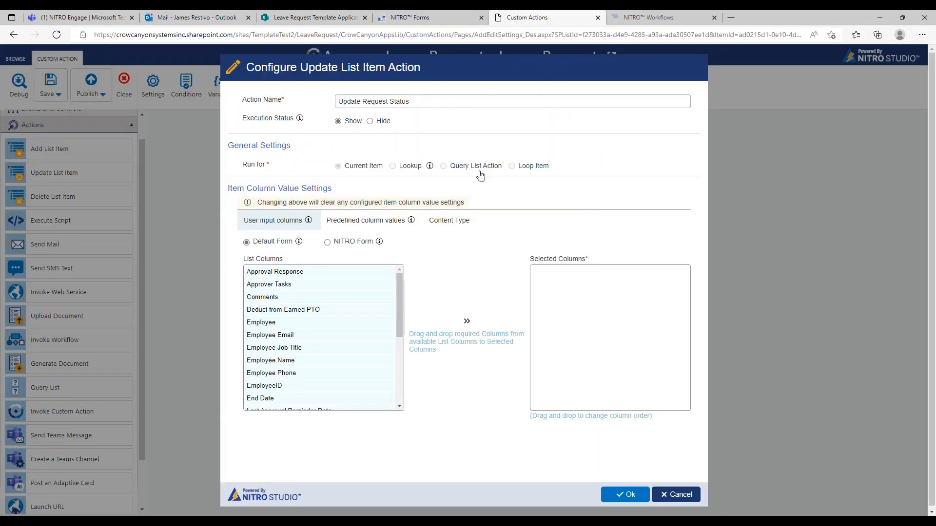
left_click(366, 220)
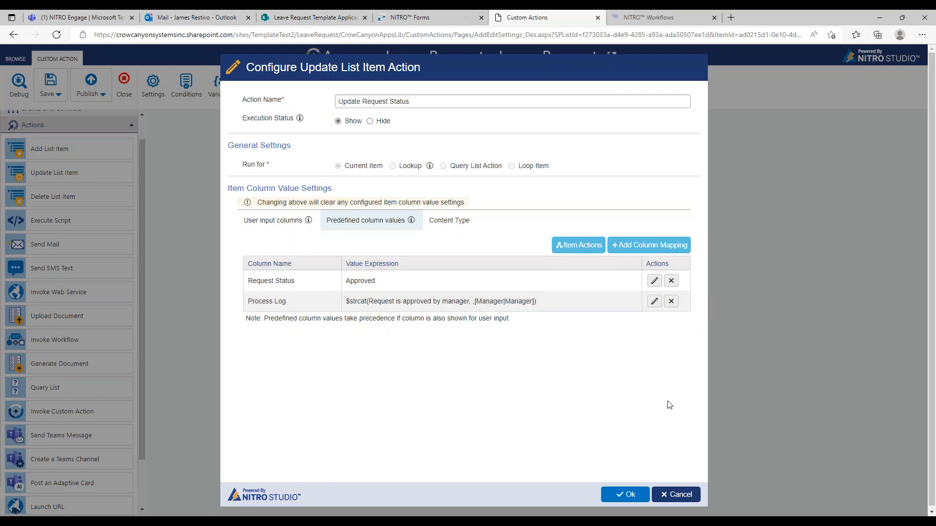
left_click(681, 495)
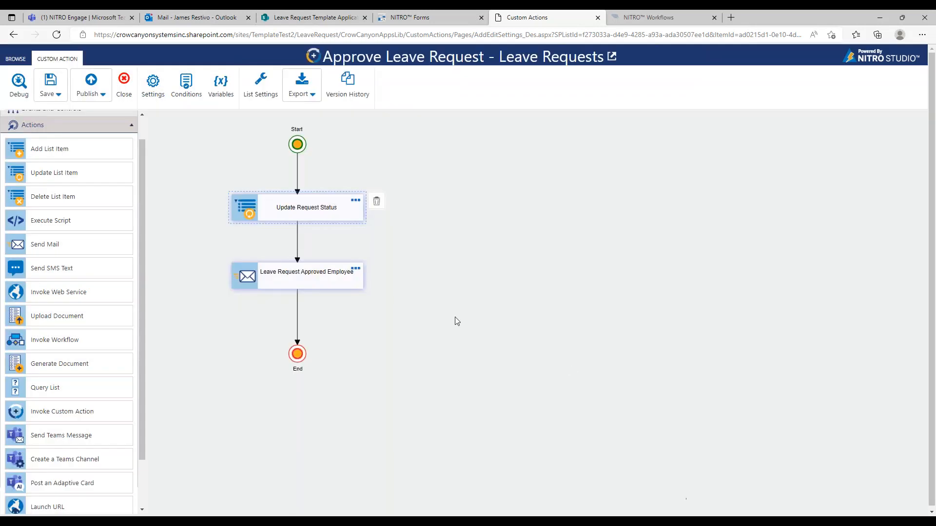
left_click(356, 269)
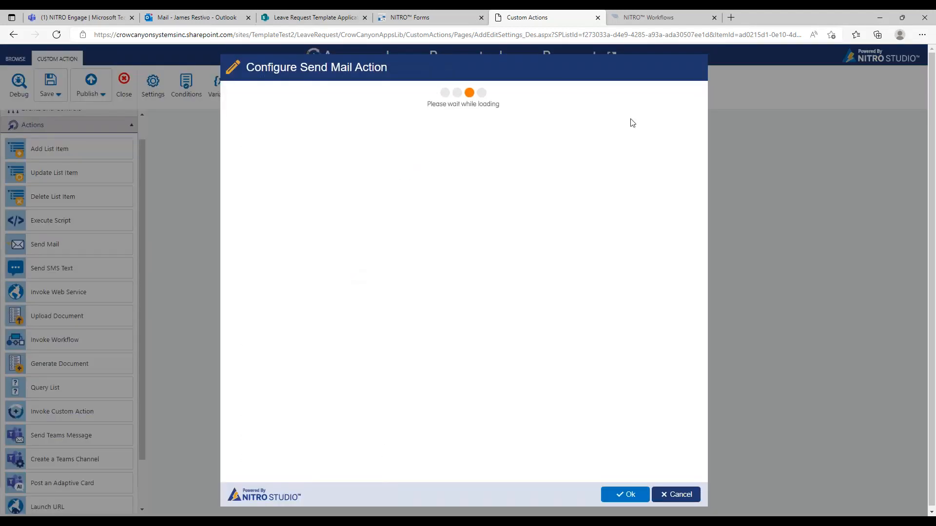
left_click(681, 495)
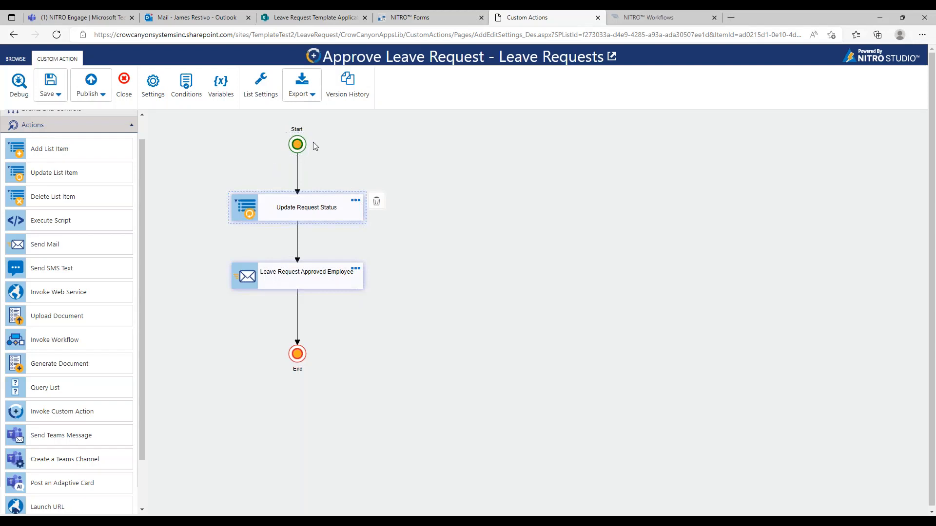
Shift the Update Request Status and Leave Request Approved Employee nodes slightly closer to Start
left_click_drag(334, 205, 330, 187)
left_click_drag(330, 267, 330, 248)
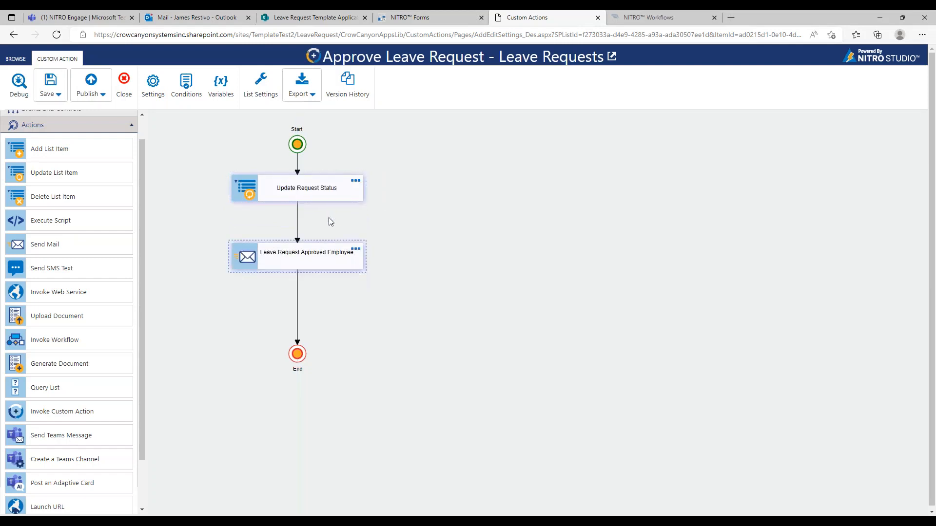
left_click_drag(334, 191, 333, 200)
left_click_drag(328, 257, 328, 267)
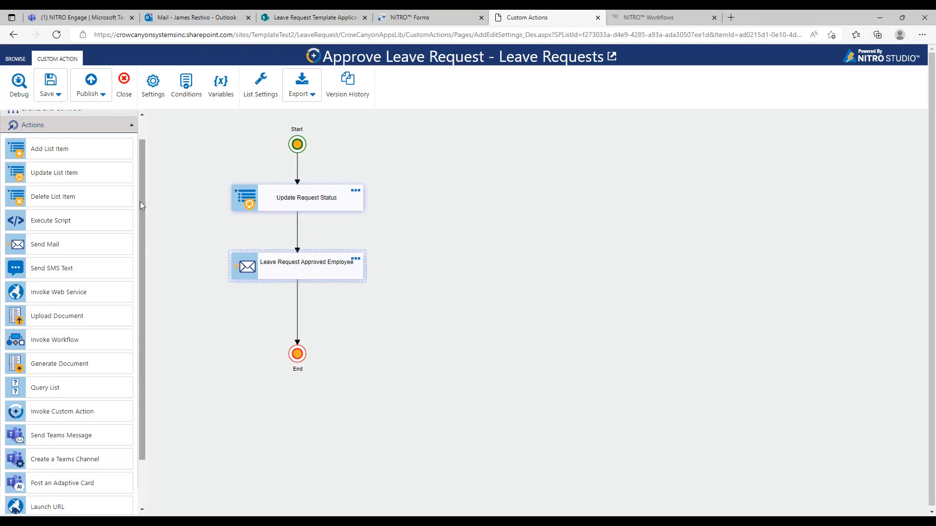
Move the two existing action nodes down and insert a Loop Control between Start and Update Request Status
left_click_drag(141, 201, 141, 135)
left_click(116, 136)
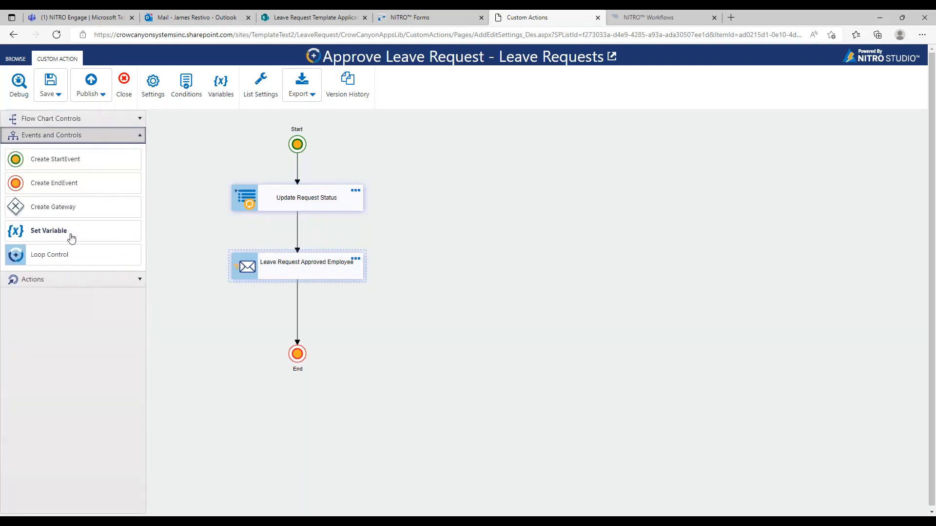
left_click_drag(324, 202, 324, 222)
left_click_drag(311, 273, 312, 312)
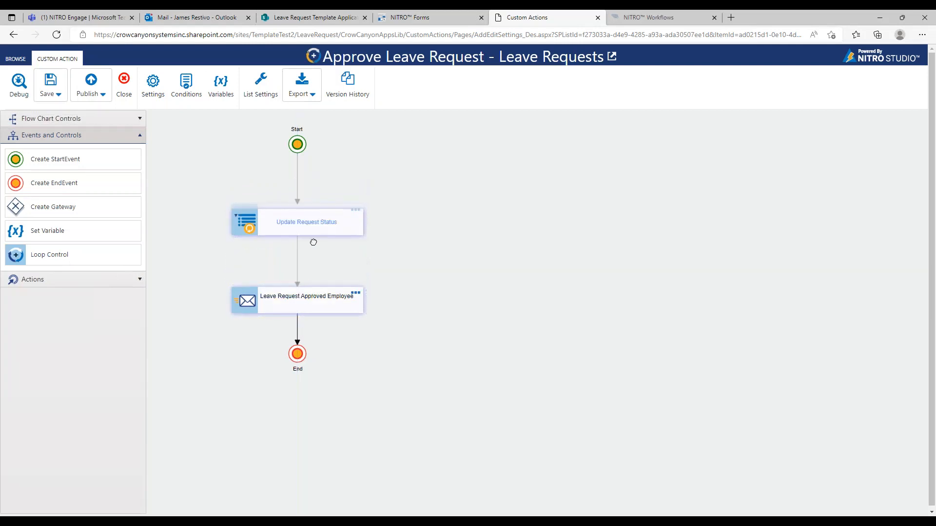
left_click_drag(50, 254, 298, 184)
left_click(354, 179)
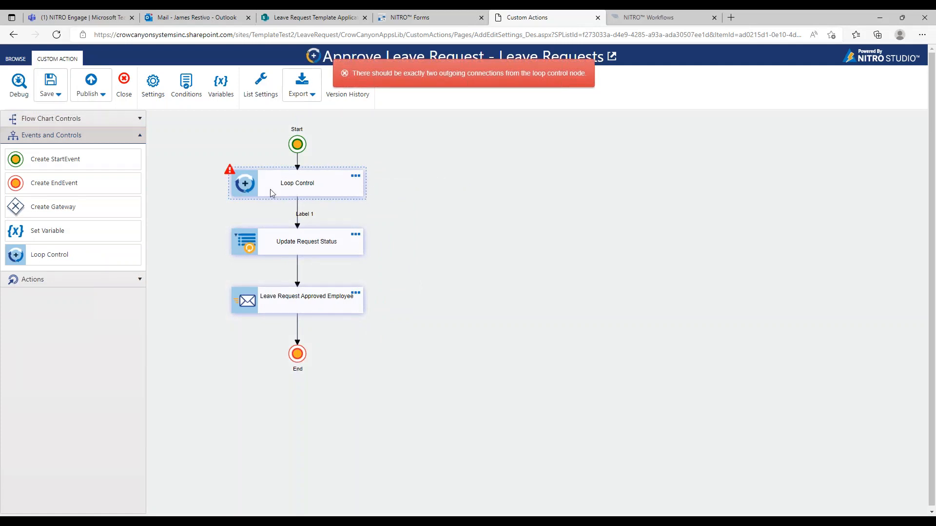
Add an Update List Item action beside the Loop Control and connect the loop to it
left_click(65, 280)
left_click_drag(84, 209, 513, 183)
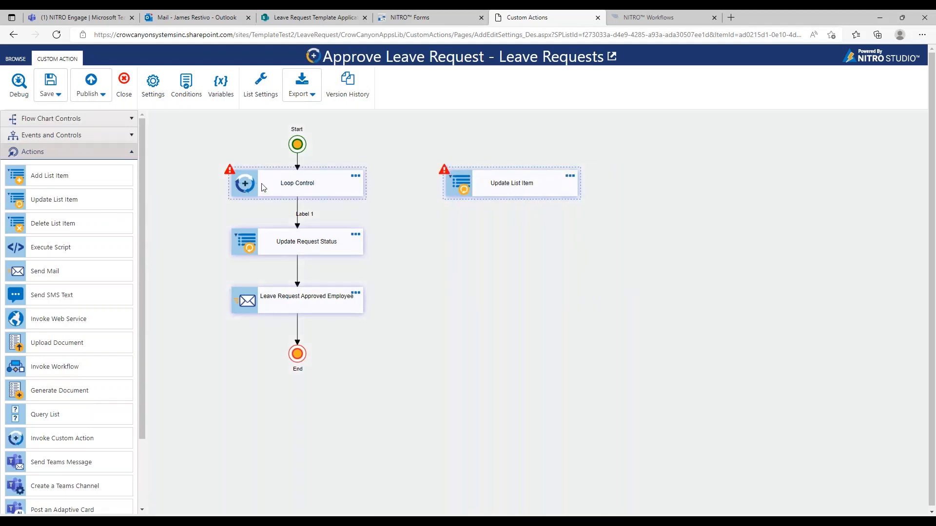
mouse_move(368, 204)
left_click_drag(378, 339, 433, 184)
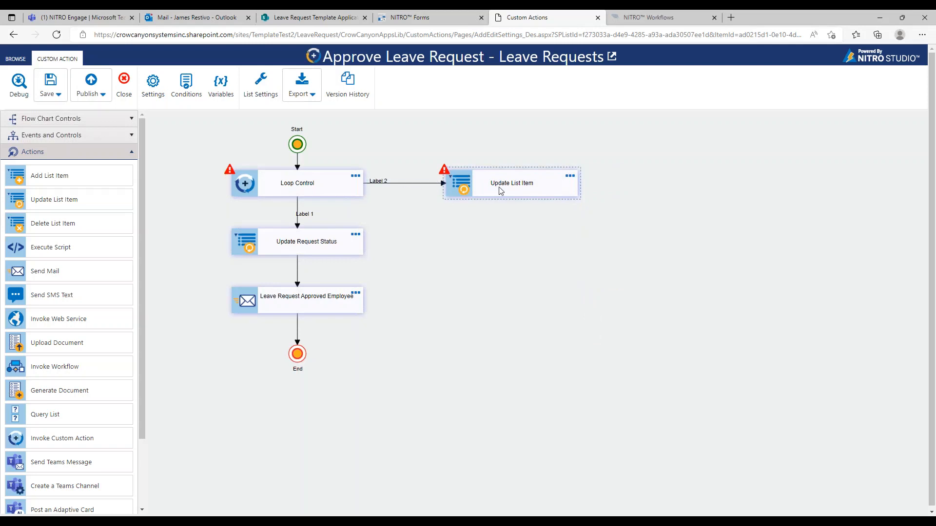
Connect Update List Item back to the Loop Control and route the return connector as a straight line beneath the outgoing one
mouse_move(536, 189)
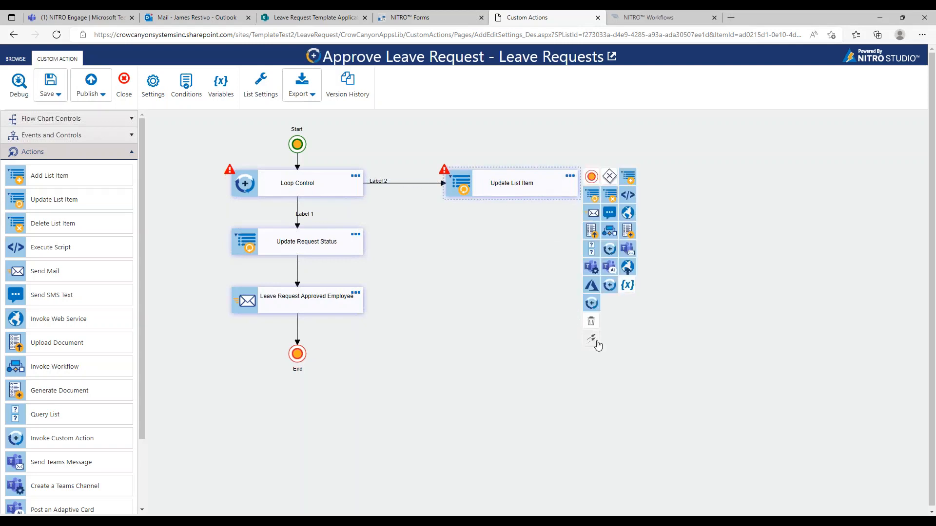
left_click_drag(597, 343, 347, 203)
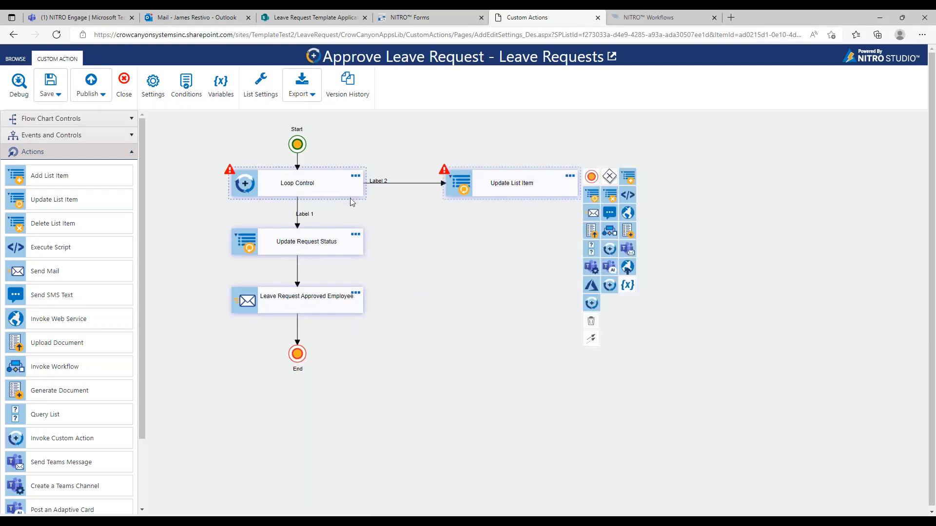
left_click_drag(590, 341, 322, 197)
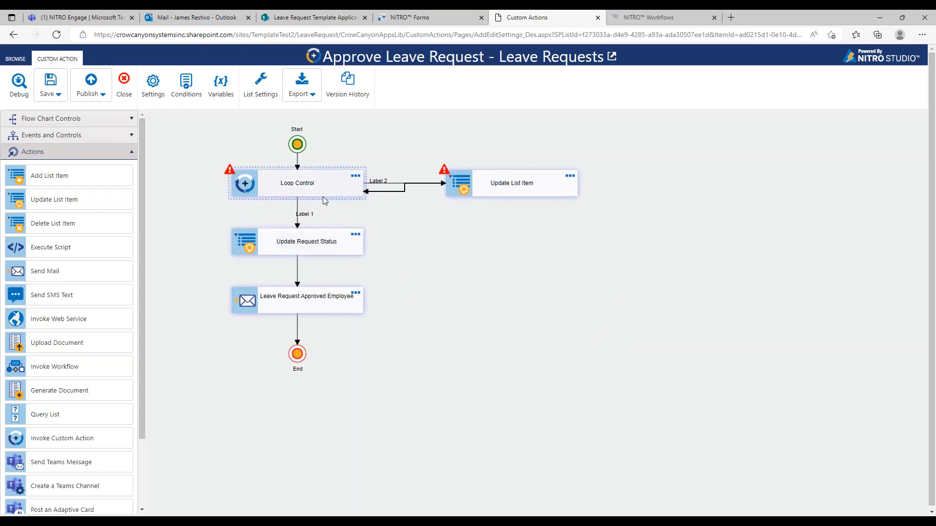
left_click_drag(400, 191, 514, 208)
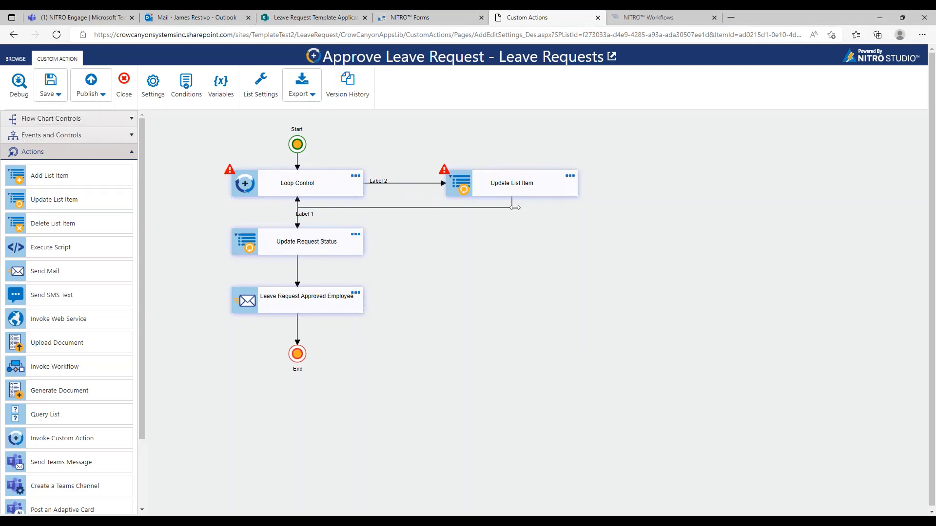
left_click_drag(387, 207, 389, 192)
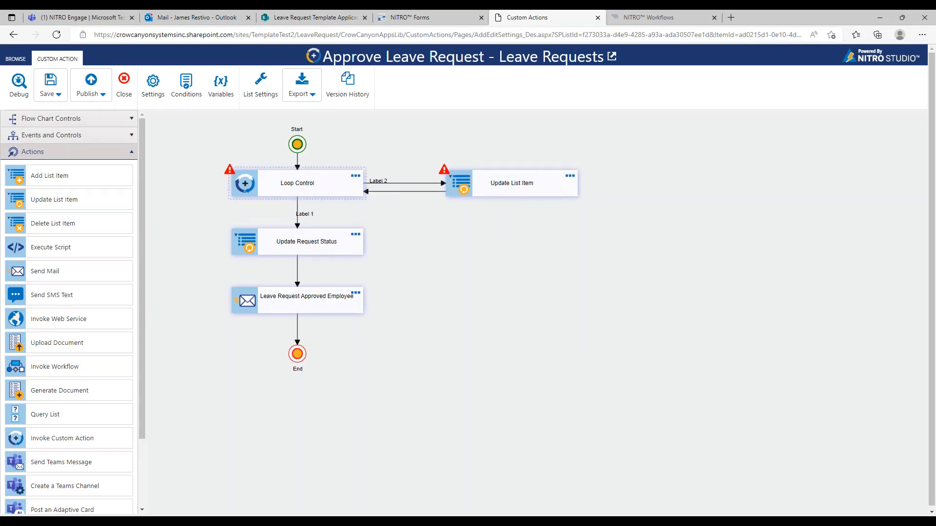
Open the Update List Item action's configuration, close it without changes, and delete the action from the flow
left_click(330, 188)
left_click(540, 184)
mouse_move(318, 187)
left_mouse_down()
mouse_move(334, 187)
mouse_move(314, 189)
left_mouse_up()
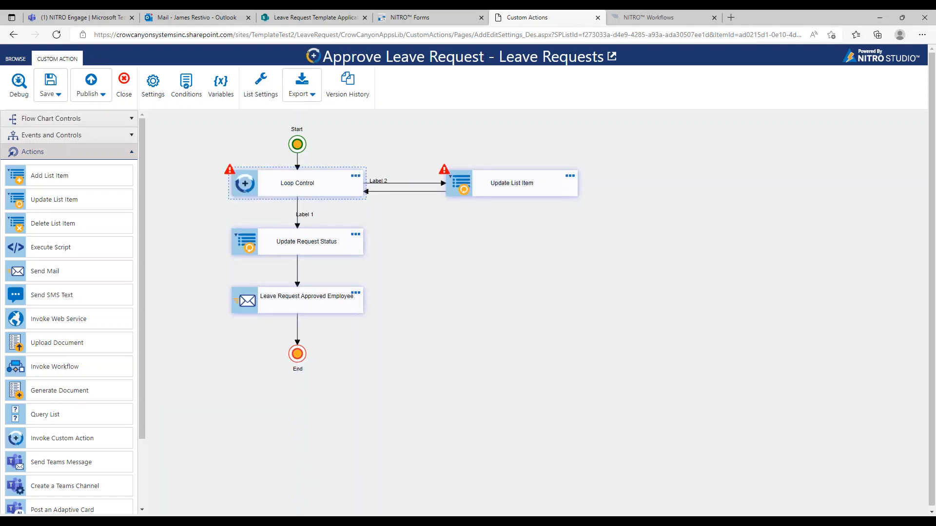
left_click(570, 177)
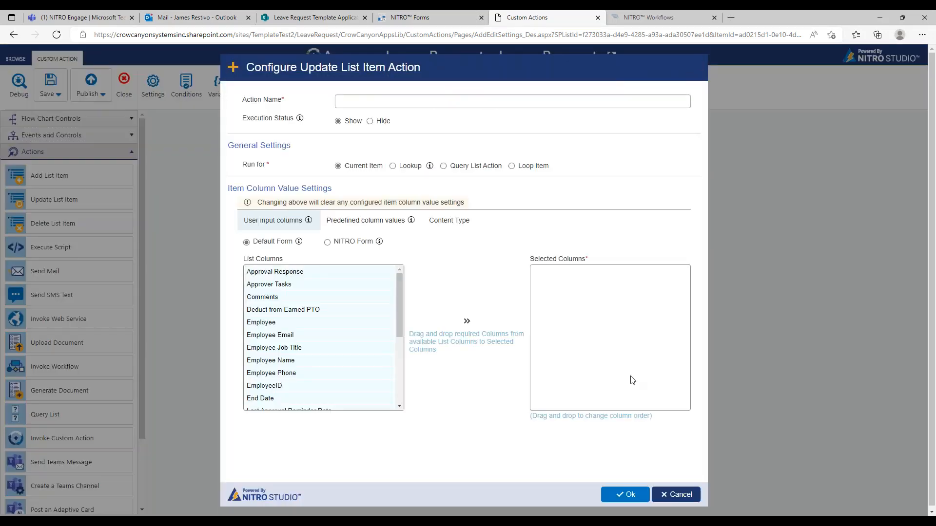
left_click(676, 495)
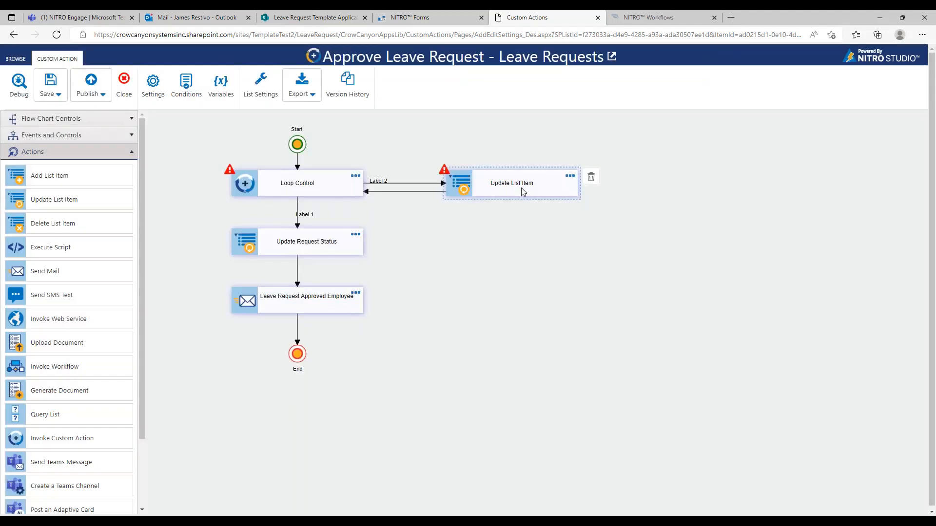
left_click(593, 178)
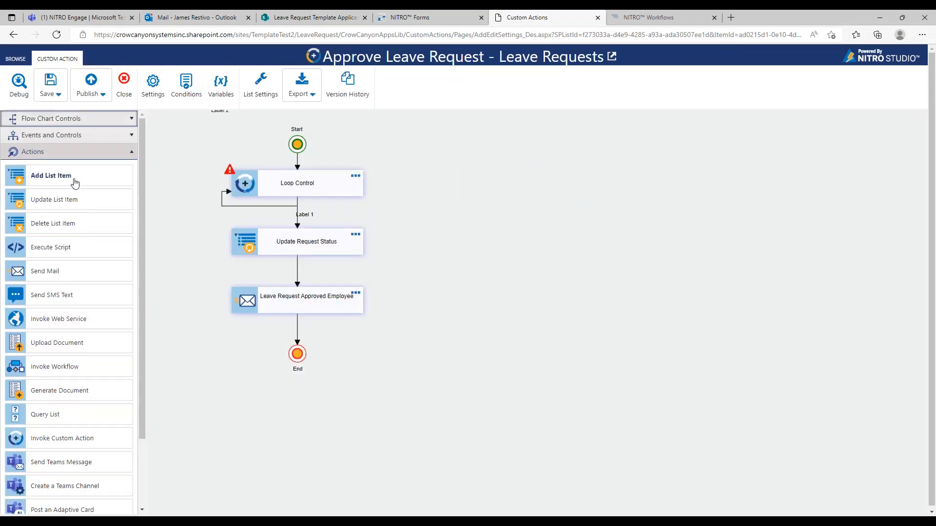
Place an Add List Item action beside the loop and replace the Loop Control with a new one connected from Start
left_click_drag(74, 181, 489, 183)
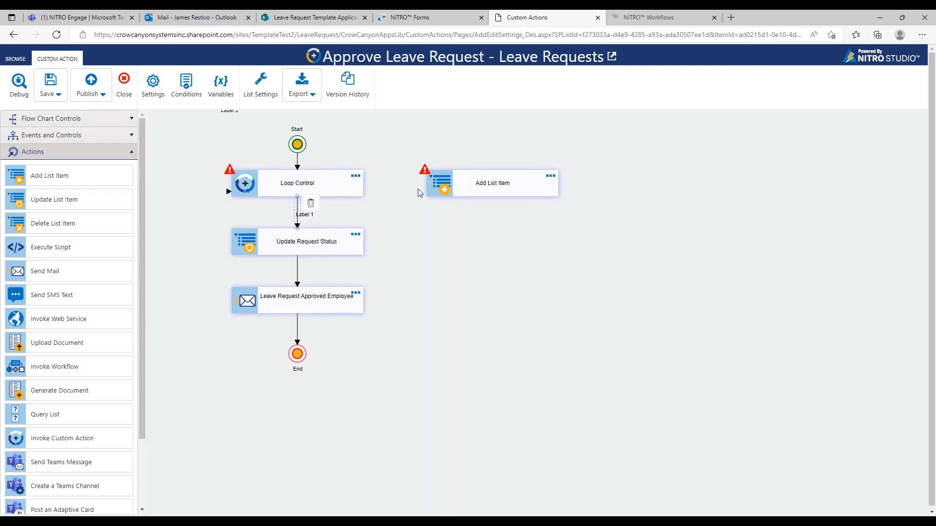
left_click(376, 178)
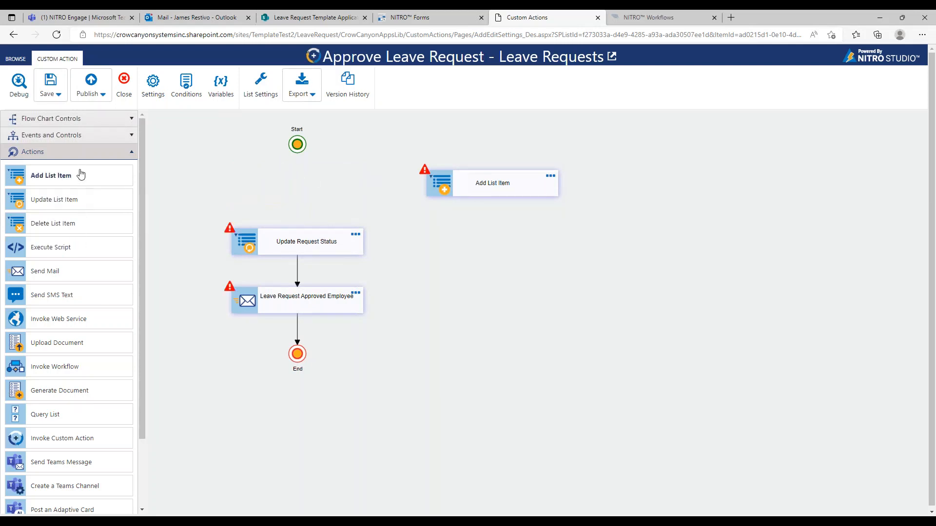
left_click(87, 136)
left_click_drag(79, 258, 302, 171)
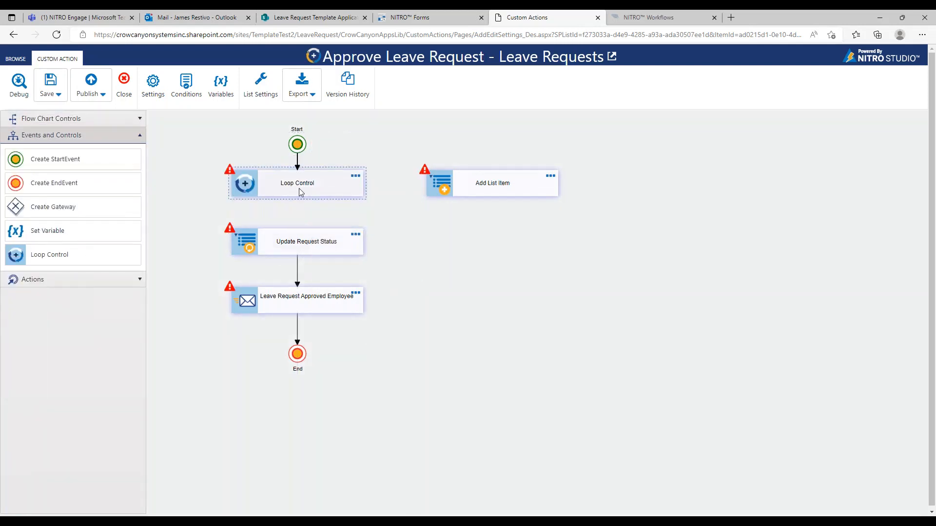
Connect the Loop Control to Update Request Status below it and to the Add List Item action beside it
left_click(333, 194)
left_click_drag(377, 338, 306, 249)
left_click(345, 189)
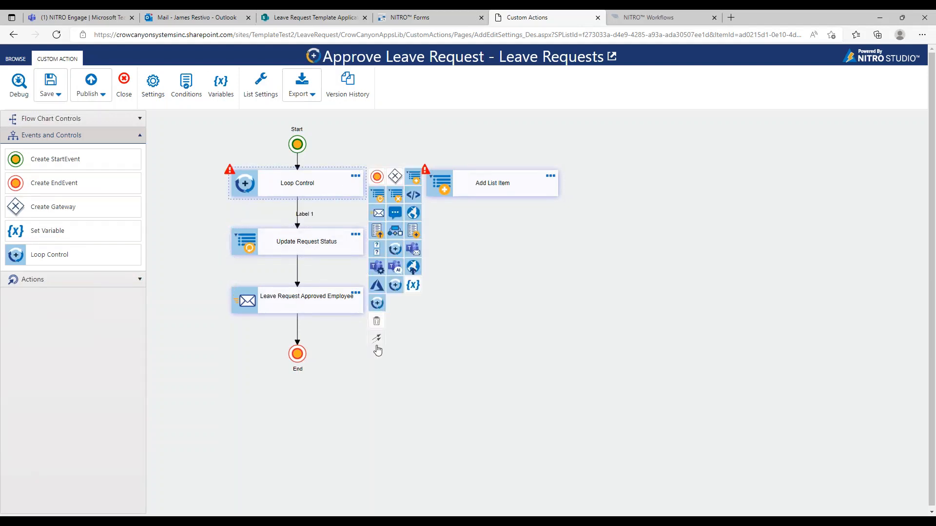
mouse_move(376, 339)
left_mouse_down()
mouse_move(414, 209)
mouse_move(433, 187)
left_mouse_up()
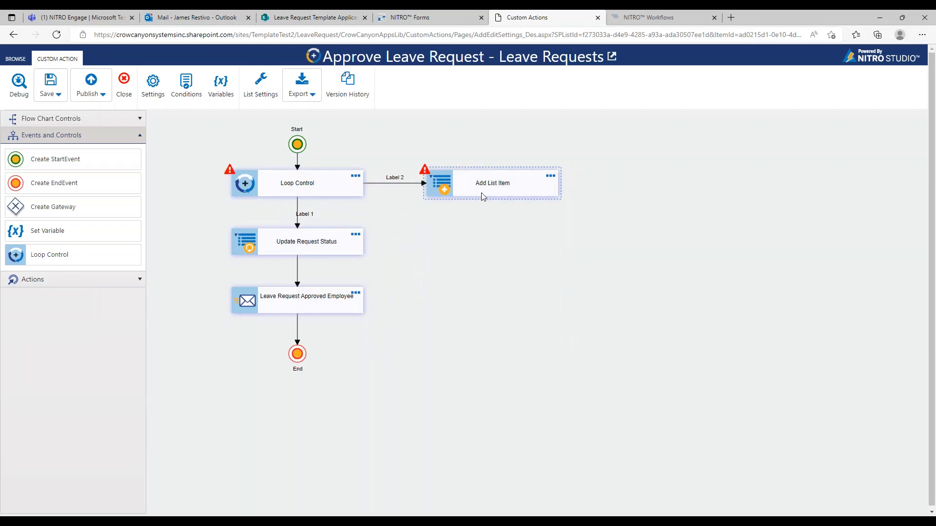
Connect Add List Item back to the Loop Control and straighten the return connector beneath the outgoing one
left_click(513, 189)
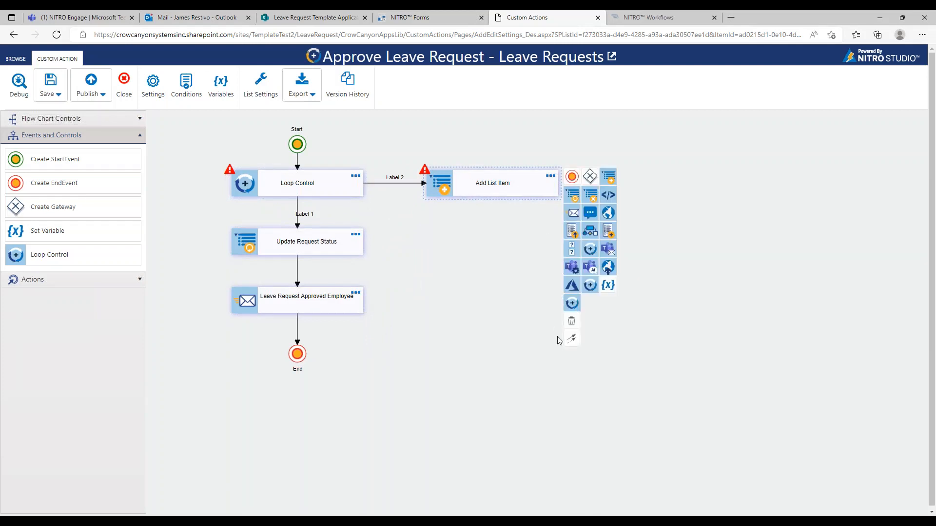
left_click_drag(559, 338, 366, 199)
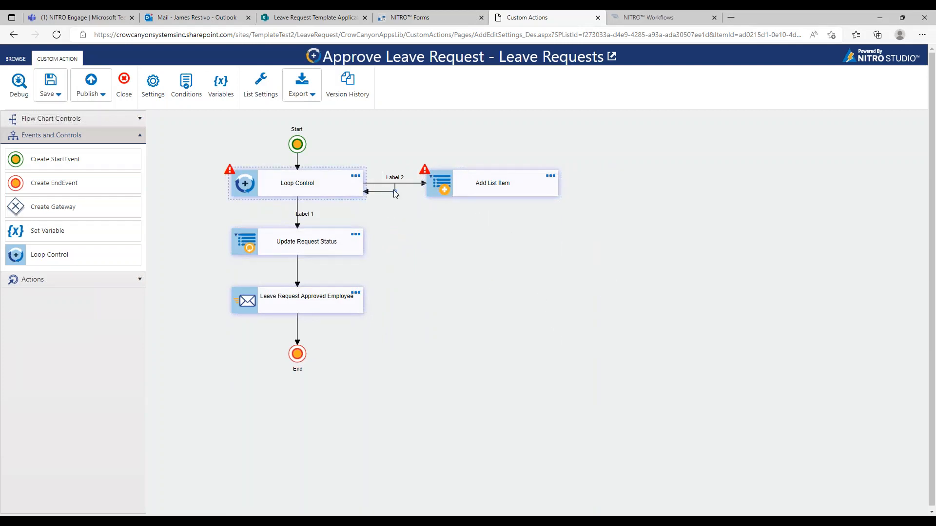
left_click_drag(395, 191, 426, 195)
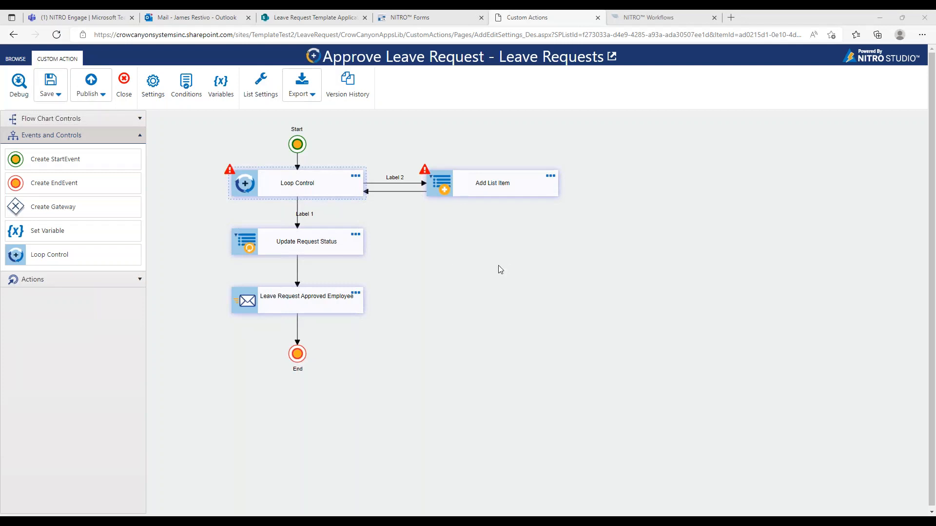
Move the Start event slightly higher above the Loop Control
left_click(479, 184)
left_click(514, 178)
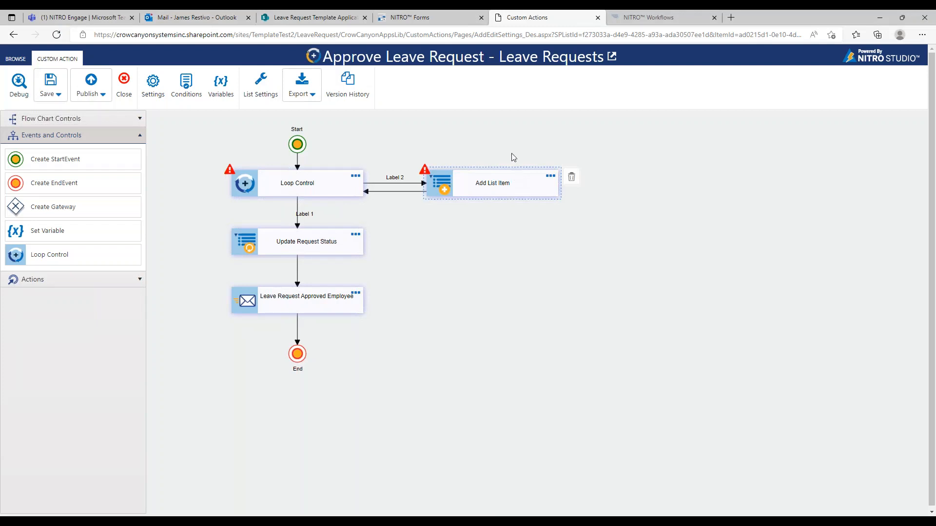
left_click(495, 176)
left_click_drag(298, 143, 297, 134)
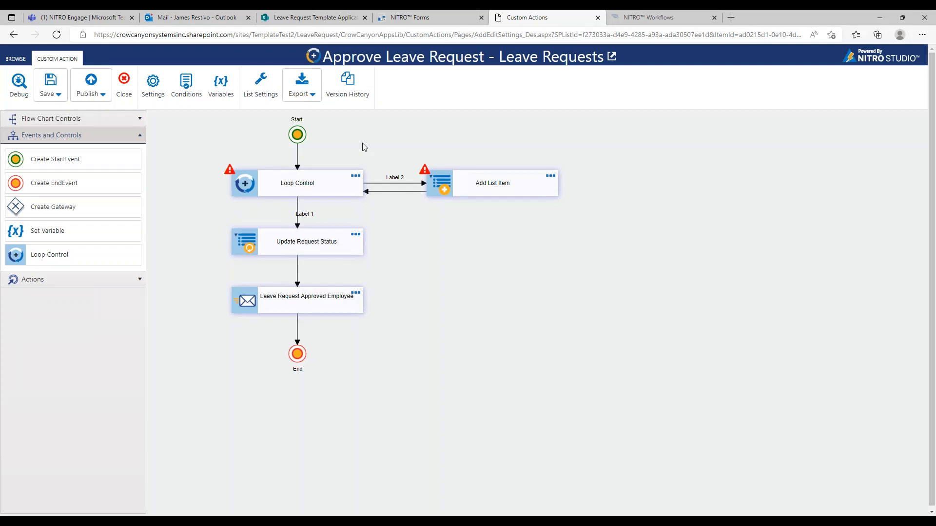
In the Leave Requests form designer, remove the Custom Action button beneath the Notes field and return to the form's beginning
left_click(408, 17)
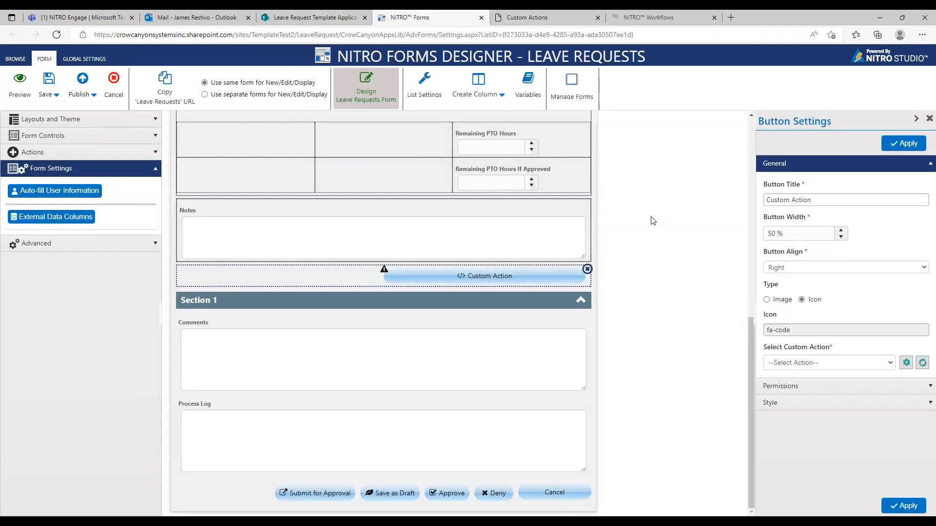
left_click(587, 270)
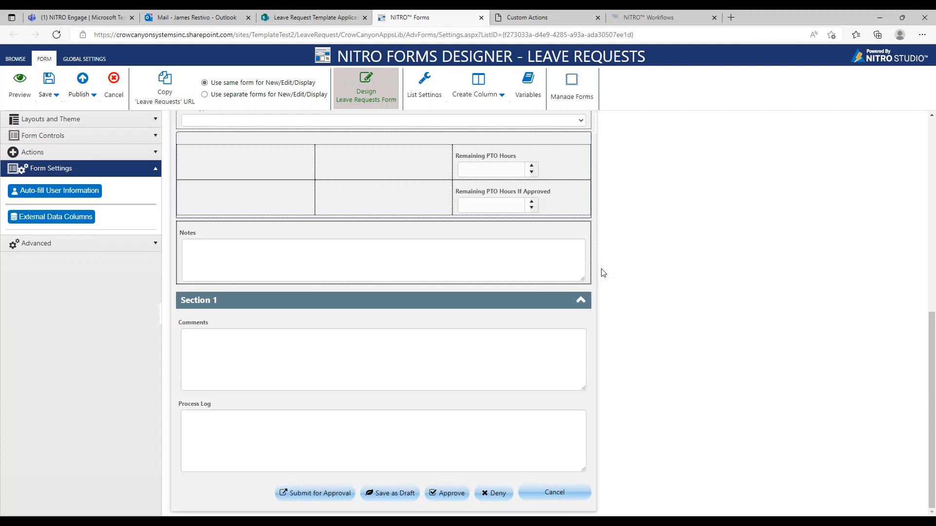
left_click_drag(932, 326, 932, 140)
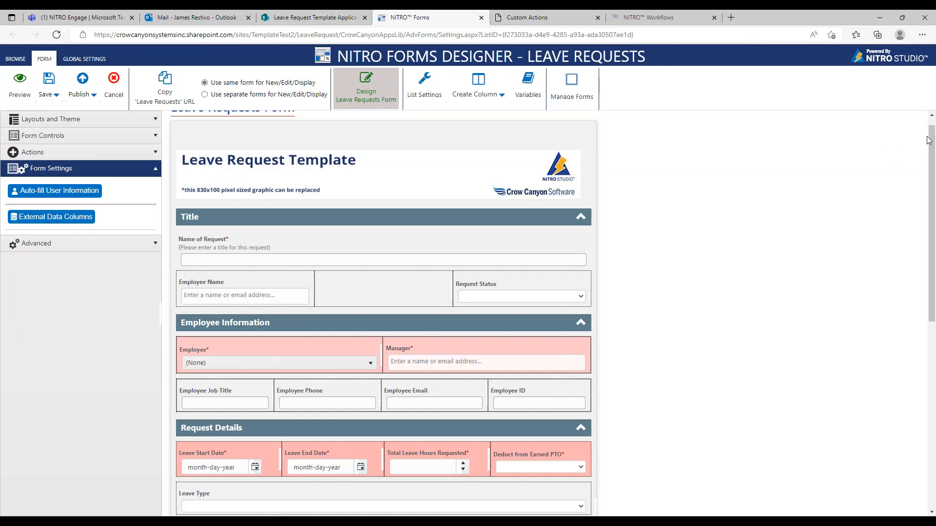
scroll(931, 139, "up", 1)
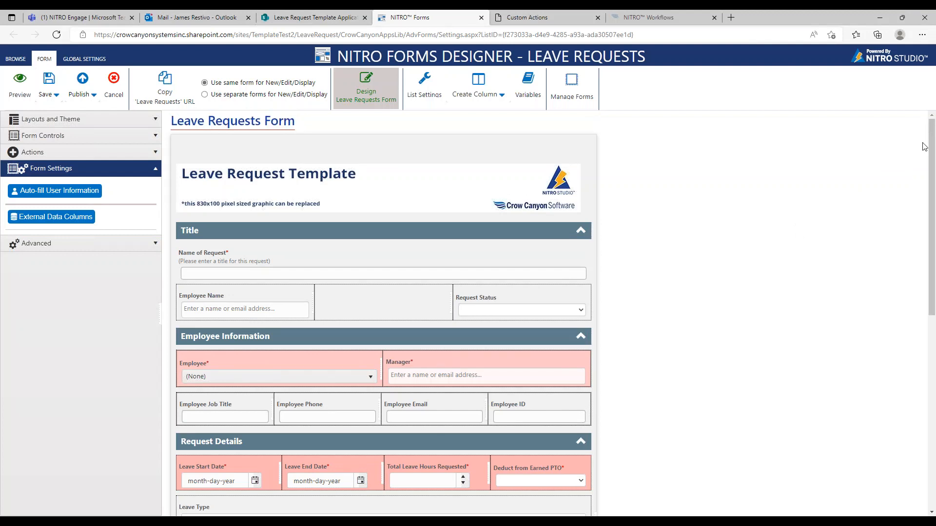
left_click_drag(931, 139, 934, 140)
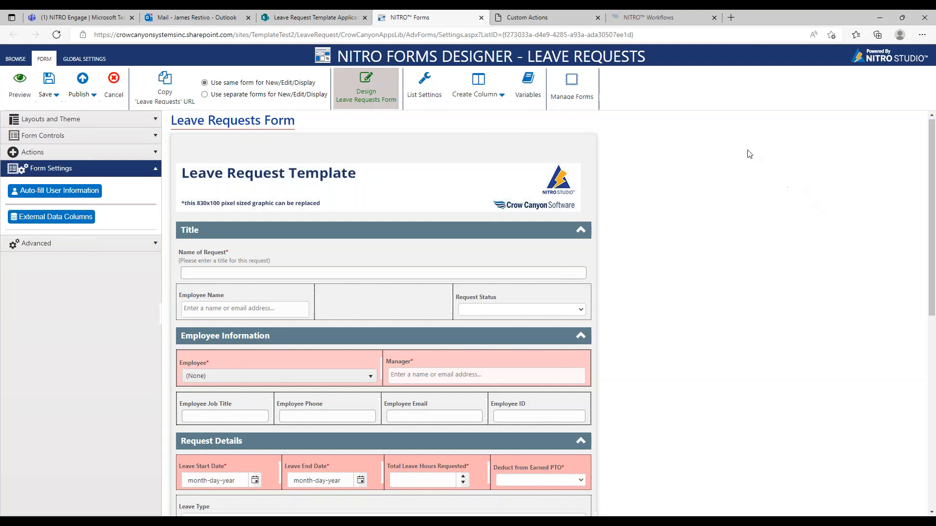
Switch to the NITRO Workflows page, reload it, and review the list of configured workflows
left_click(561, 18)
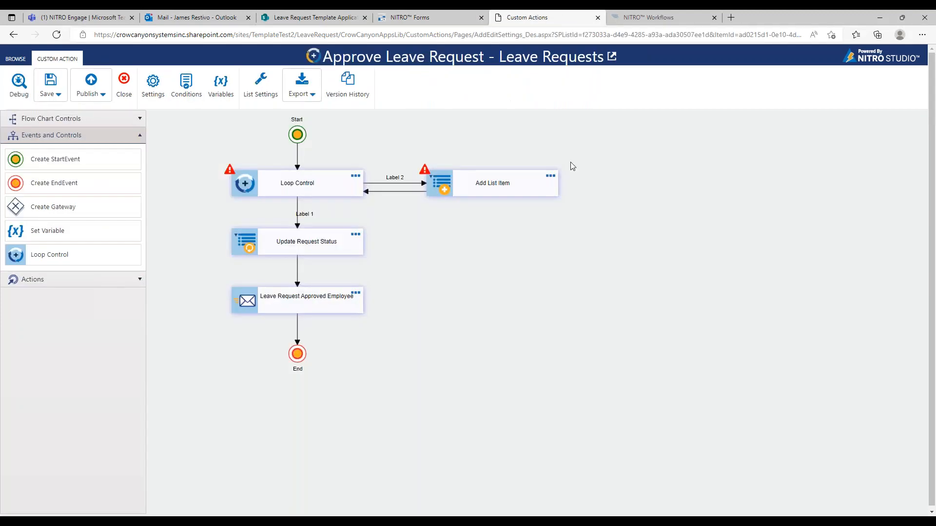
left_click(659, 19)
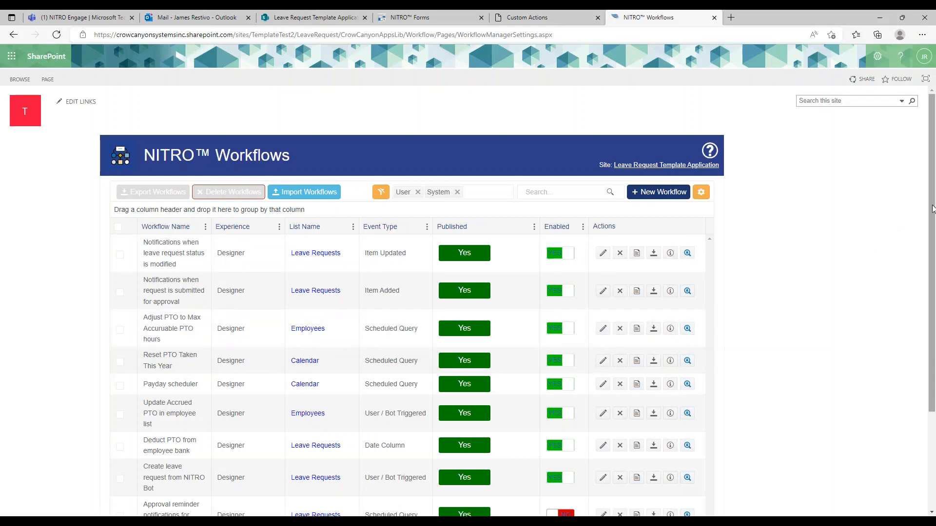
scroll(932, 244, "down", 1)
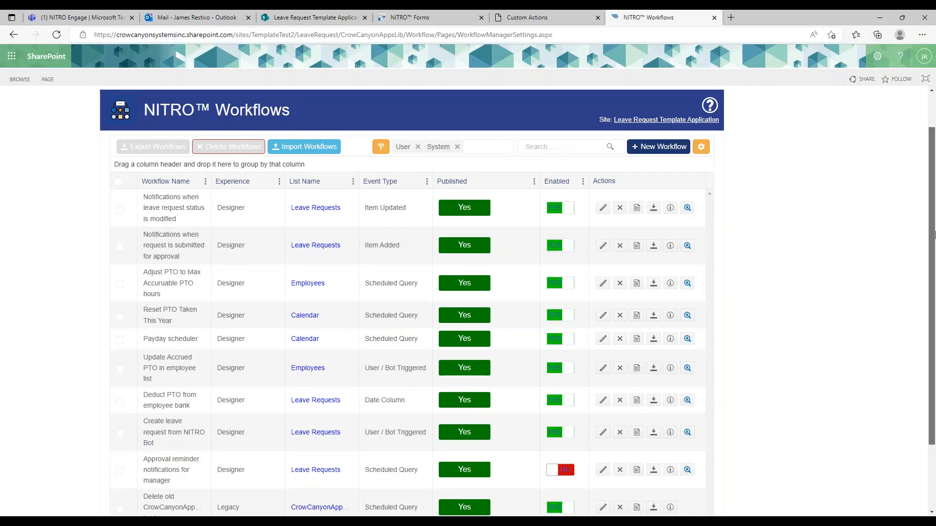
left_click_drag(935, 235, 935, 241)
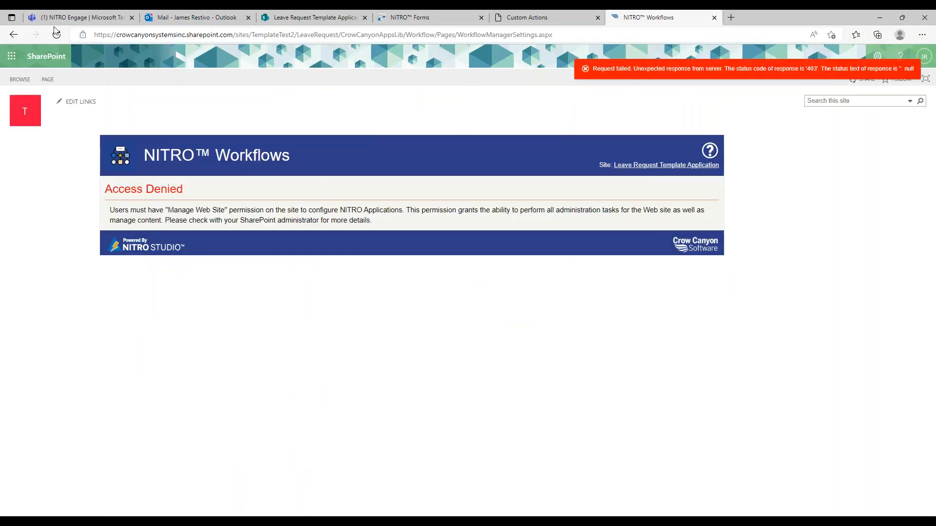
left_click(56, 34)
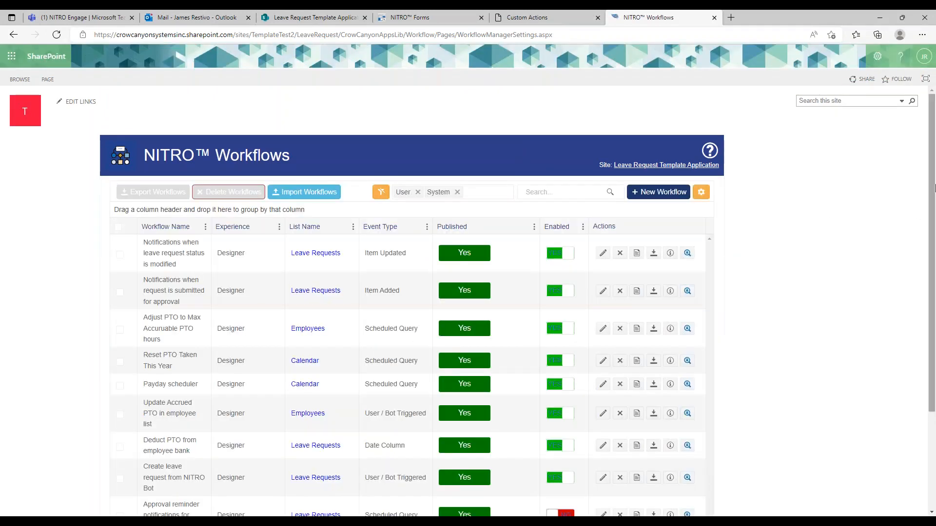
left_click_drag(931, 210, 927, 286)
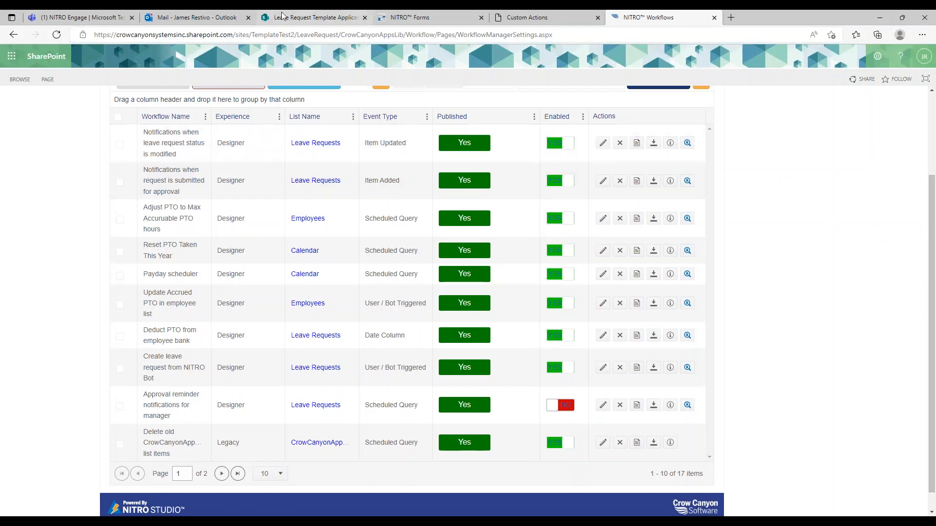
In the Leave Request Template Application, view the Employees and PTO Tiers lists, ending on Employees
left_click(298, 17)
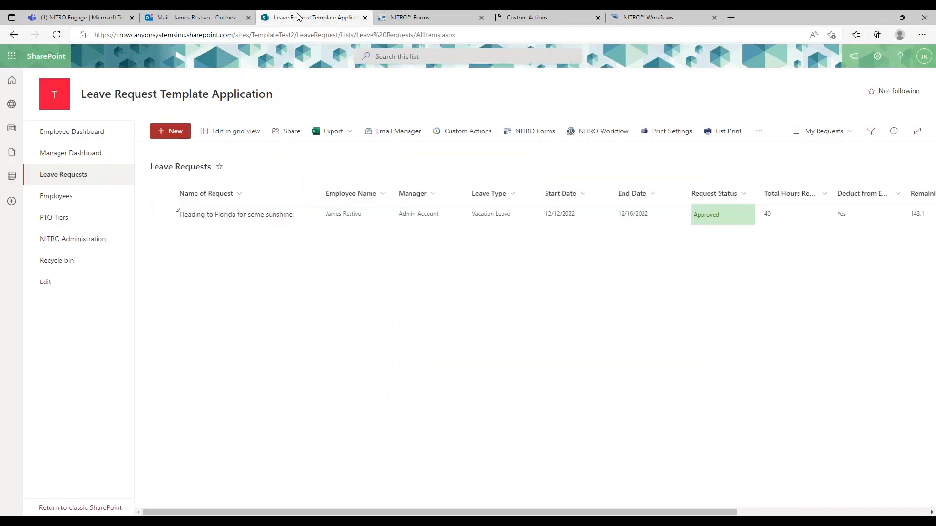
left_click(64, 197)
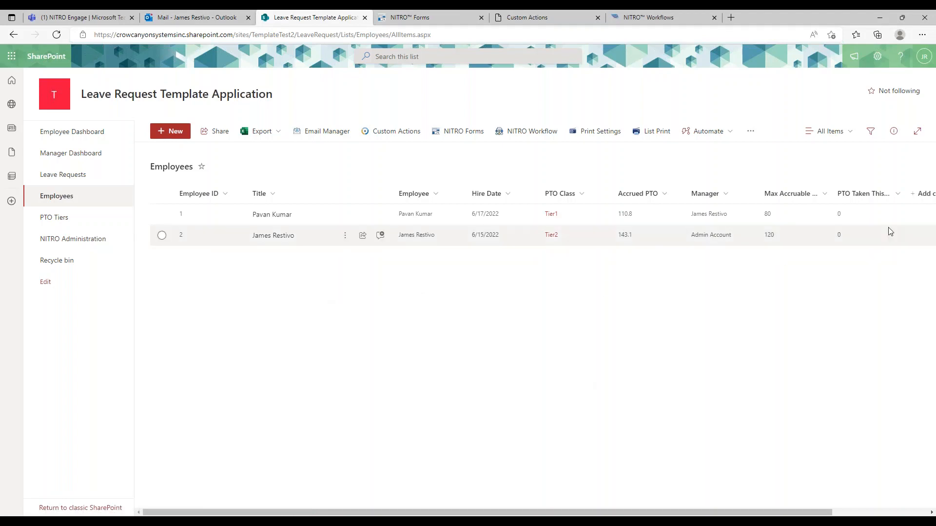
left_click(78, 217)
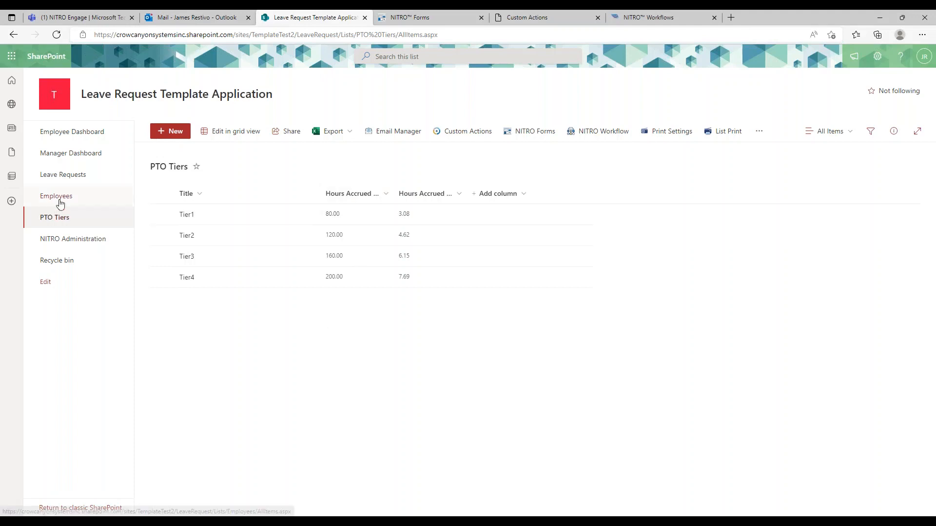
left_click(59, 200)
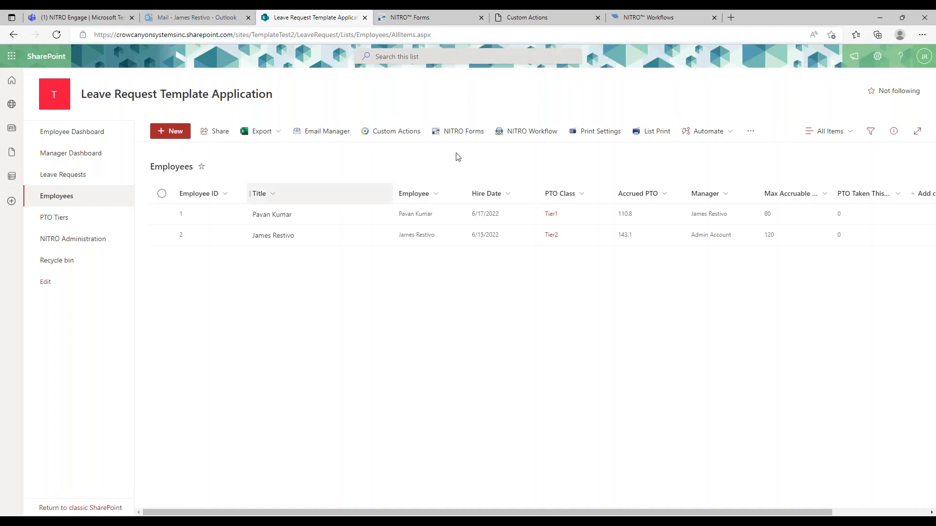
Open the "Notifications when leave request status is modified" workflow in the designer and examine its approval branches
left_click(644, 17)
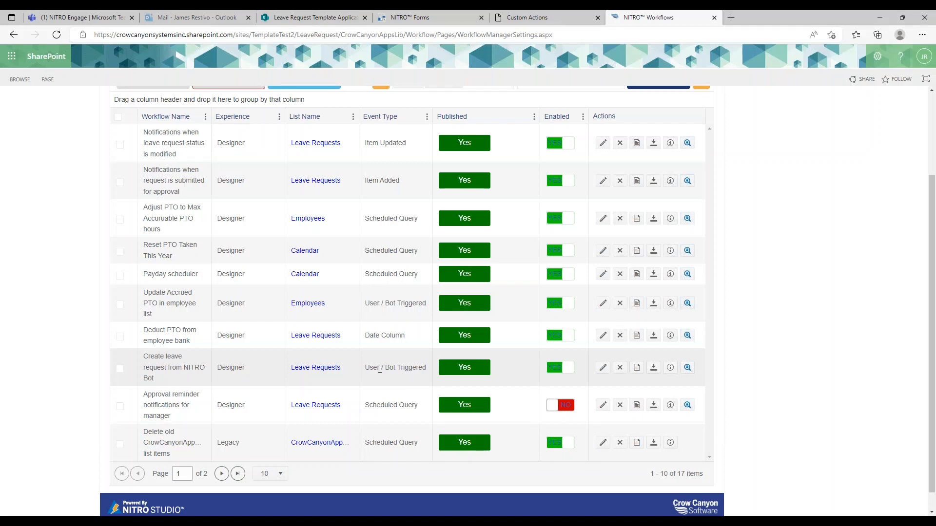
left_click(603, 146)
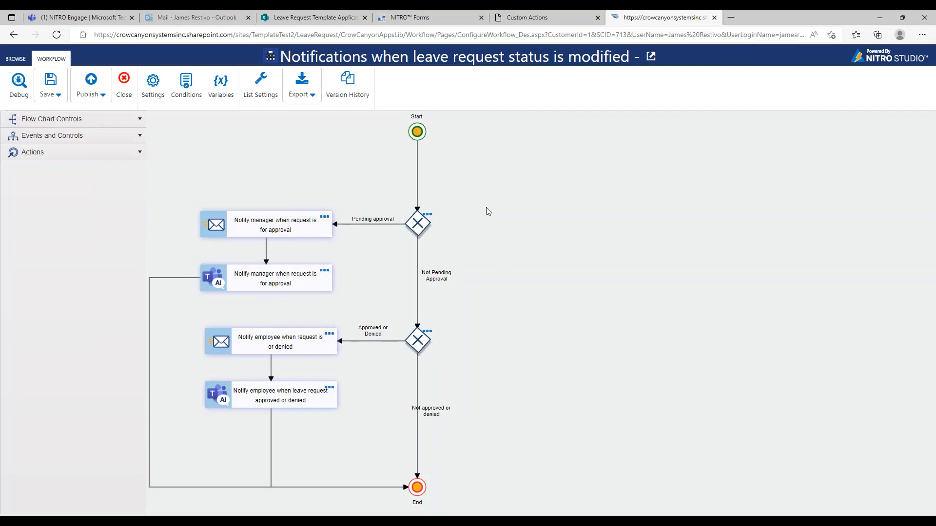
left_click_drag(488, 210, 556, 205)
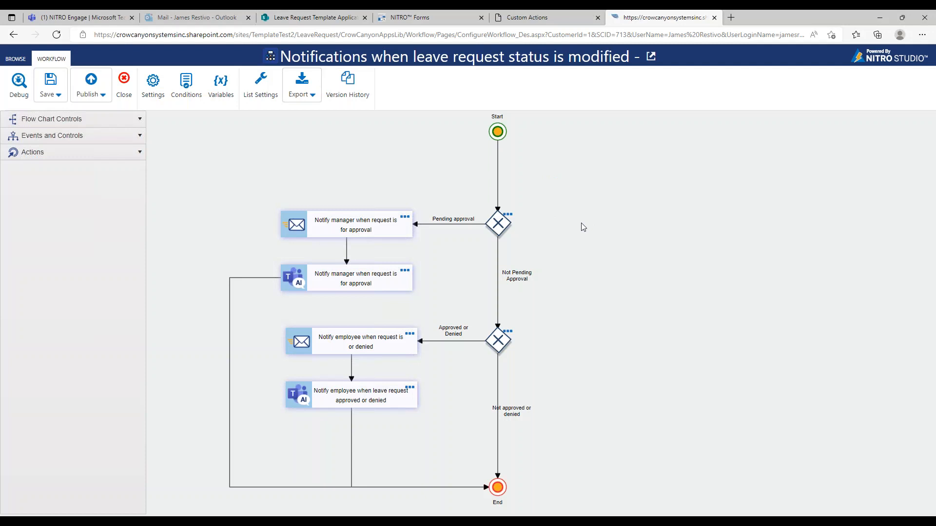
mouse_move(581, 223)
left_mouse_down()
mouse_move(604, 224)
mouse_move(577, 224)
left_mouse_up()
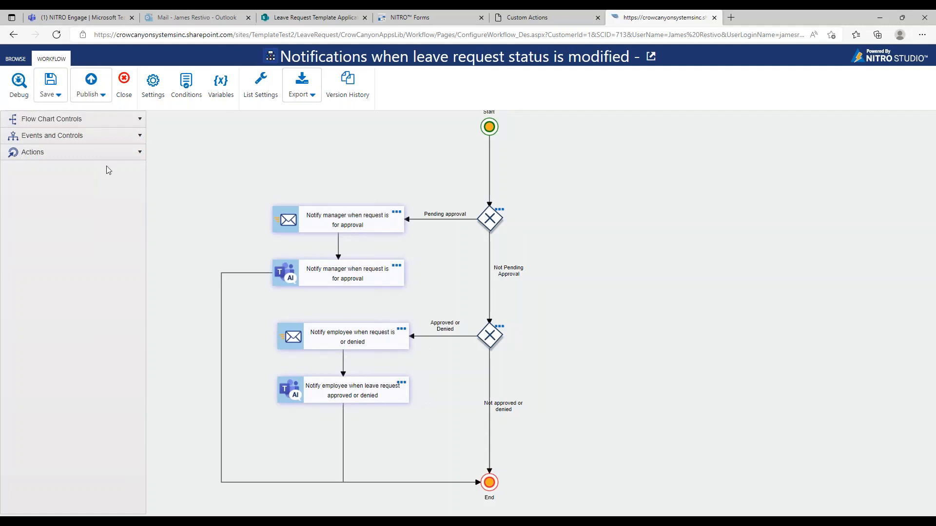
Open the workflow debugger and copy the item ID from the page address of the "Heading to Florida for some sunshine!" leave request
left_click(24, 87)
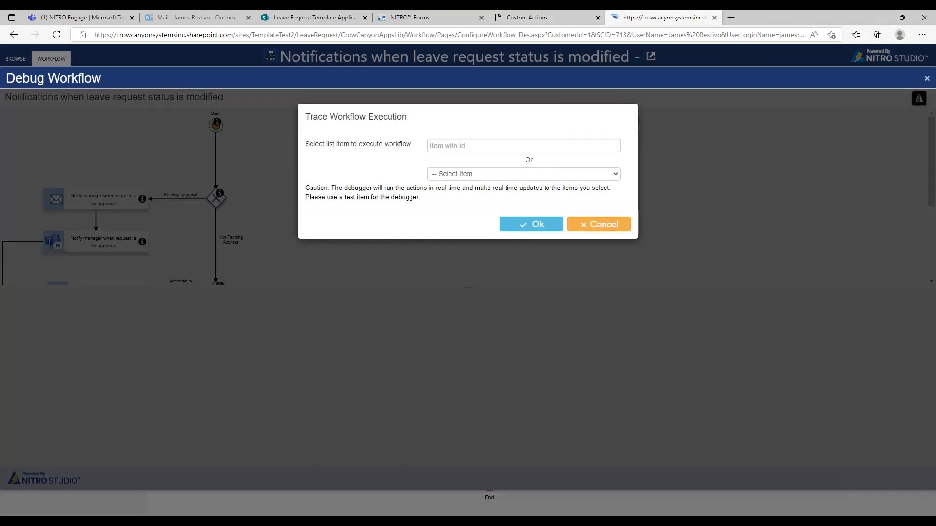
left_click(295, 18)
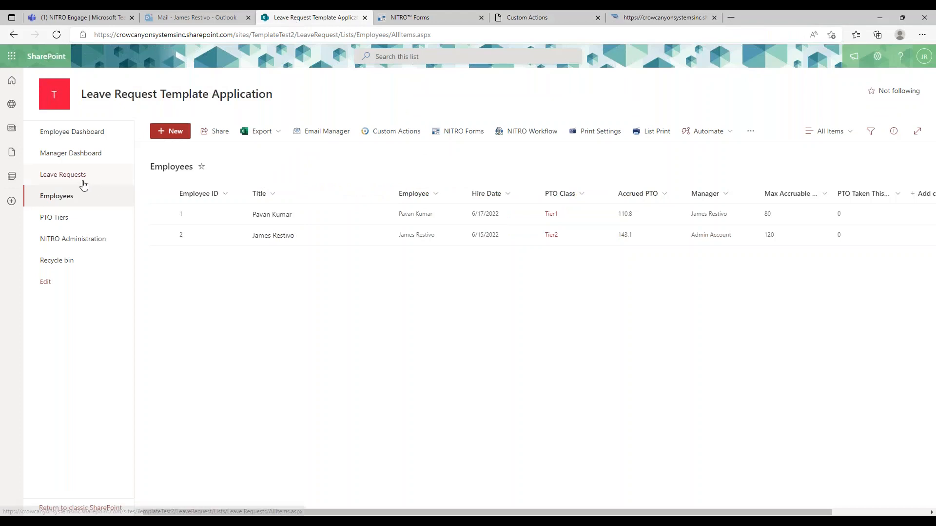
left_click(84, 184)
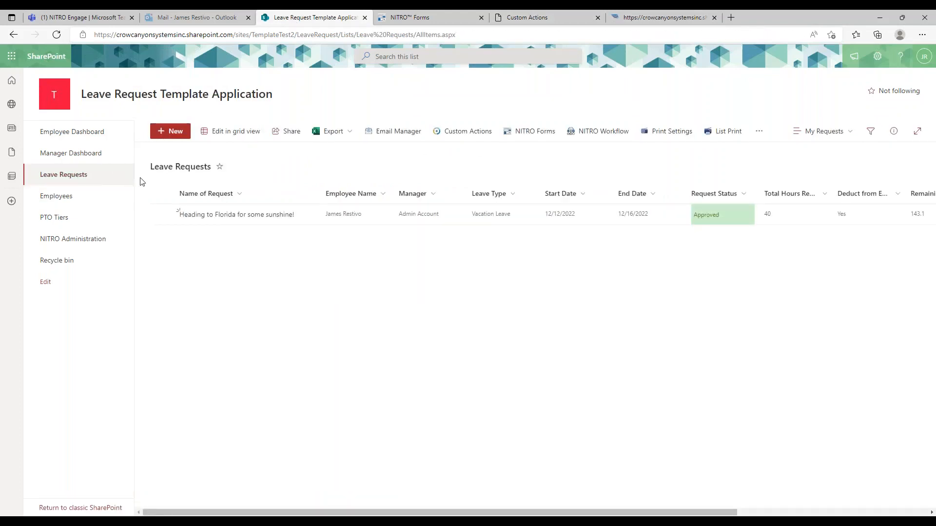
left_click(246, 218)
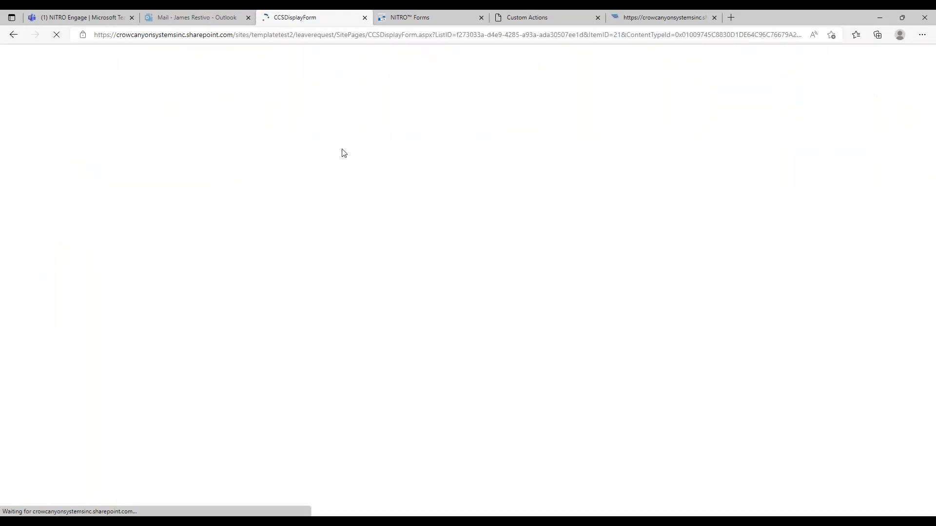
left_click(622, 35)
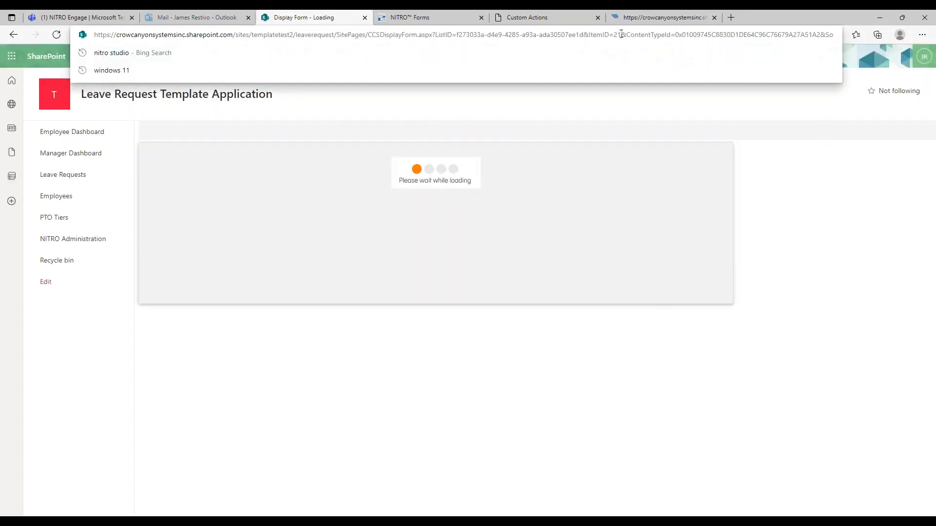
double_click(622, 34)
key("ctrl+c")
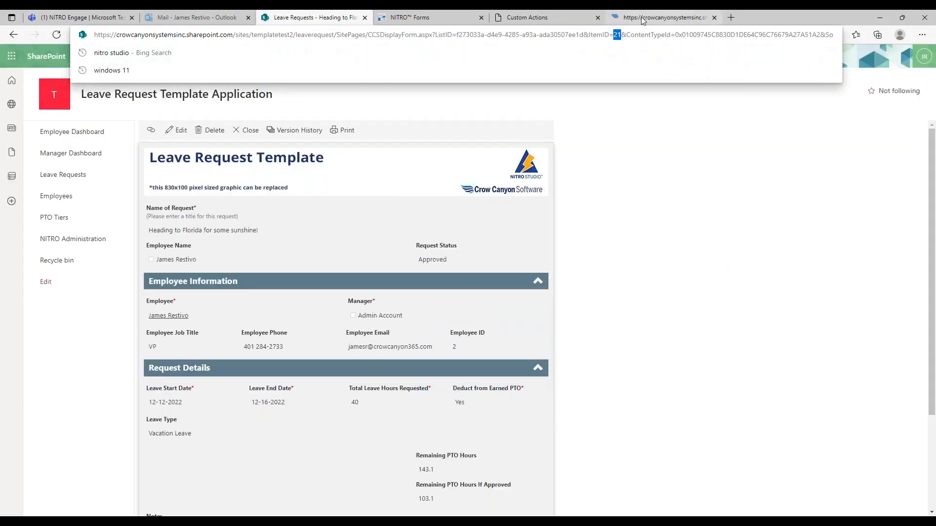
Start the workflow execution trace on list item 21 and continue through the validation of the workflow conditions
left_click(642, 21)
left_click(500, 145)
key("ctrl+v")
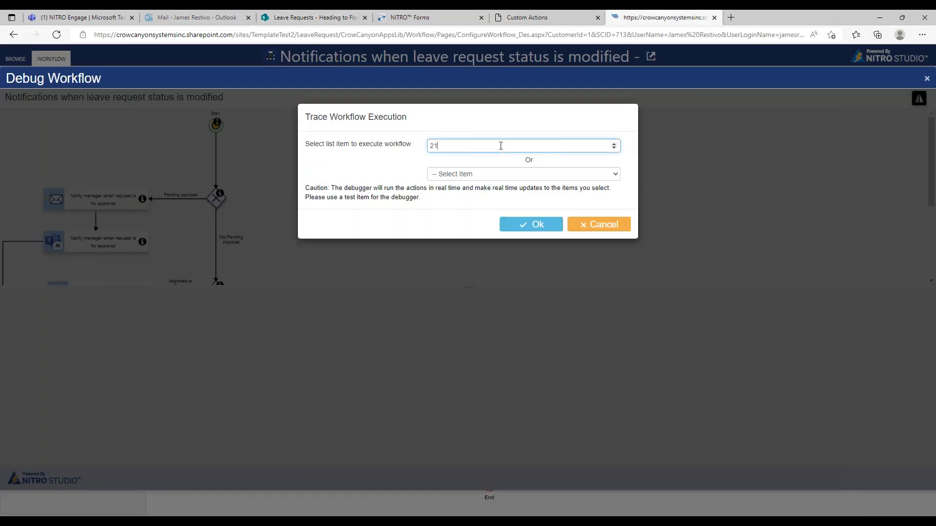
left_click(532, 224)
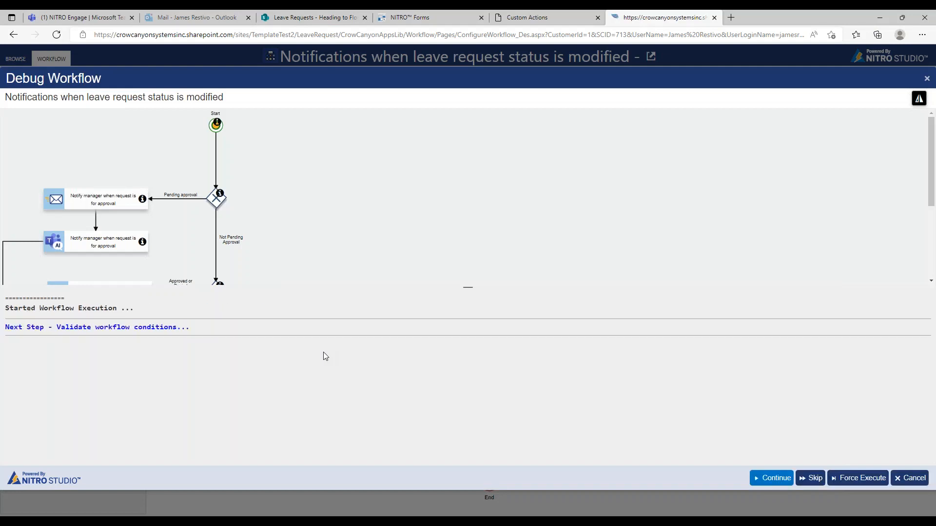
left_click(773, 478)
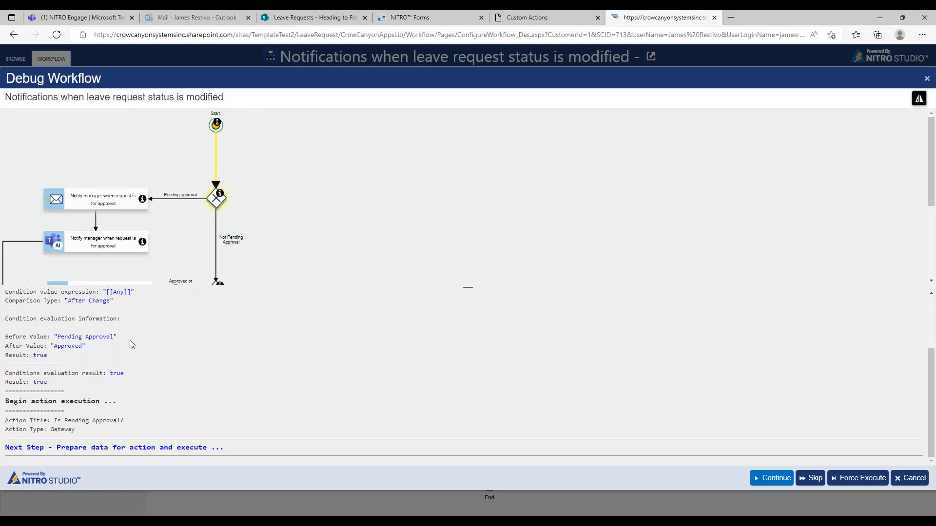
Continue the workflow trace through the "Is Pending Approval?" and "Approved or Denied?" gateways, following the path in the diagram
left_click(768, 479)
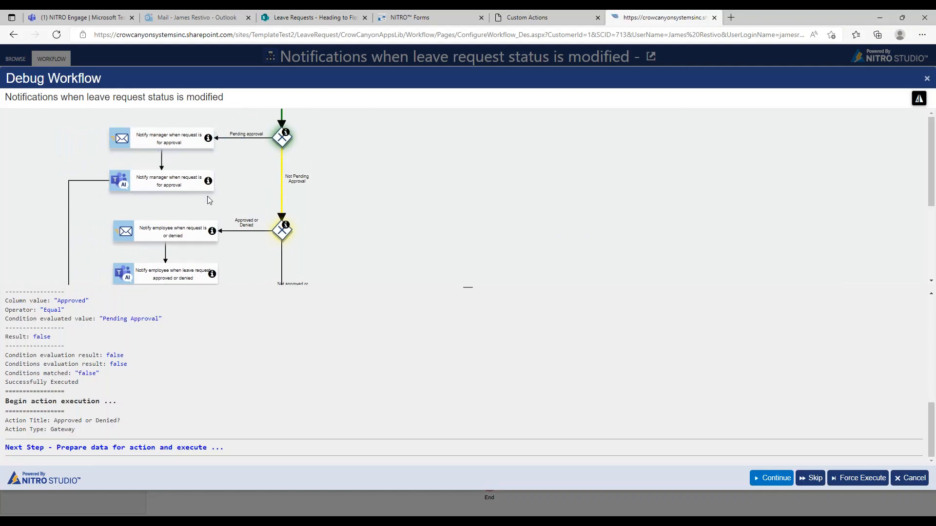
left_click(759, 478)
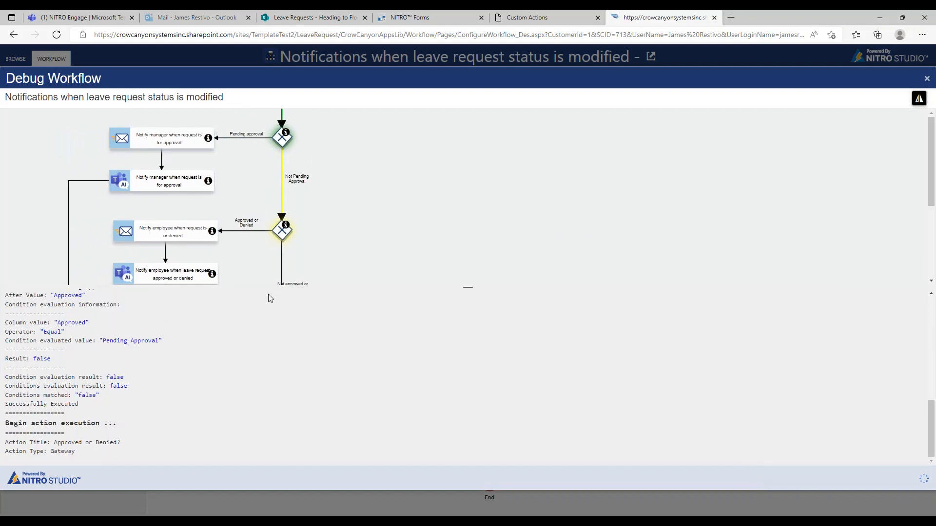
scroll(439, 215, "down", 1)
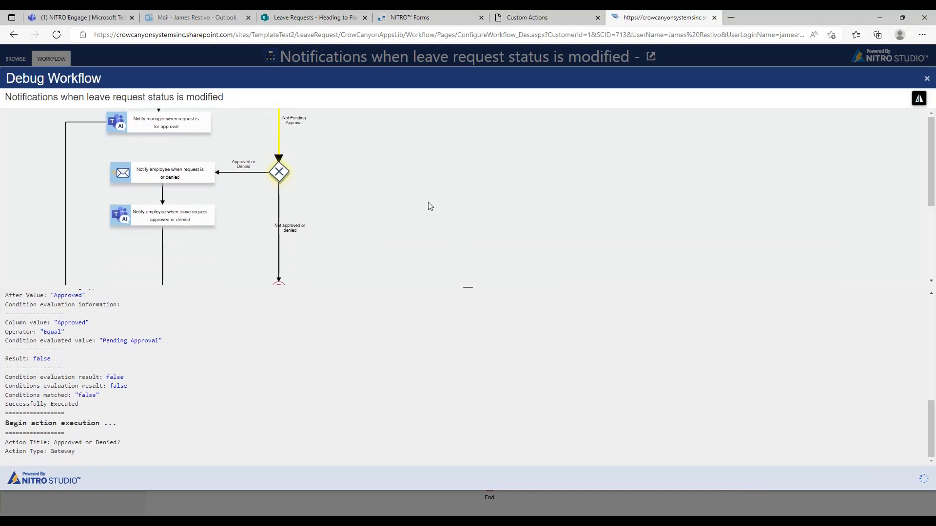
left_click_drag(410, 234, 443, 222)
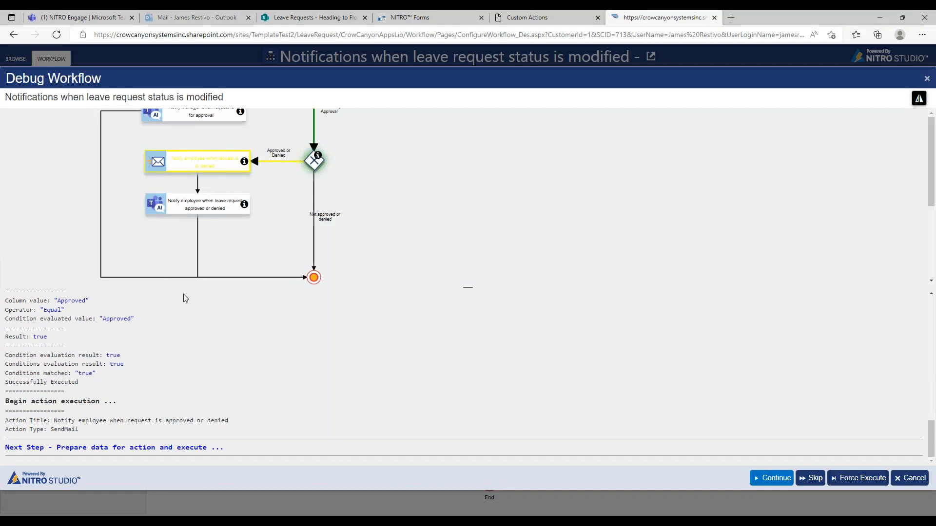
Execute the employee email and Teams notification actions in the trace, and examine the logged email addresses, subject and body
left_click(773, 478)
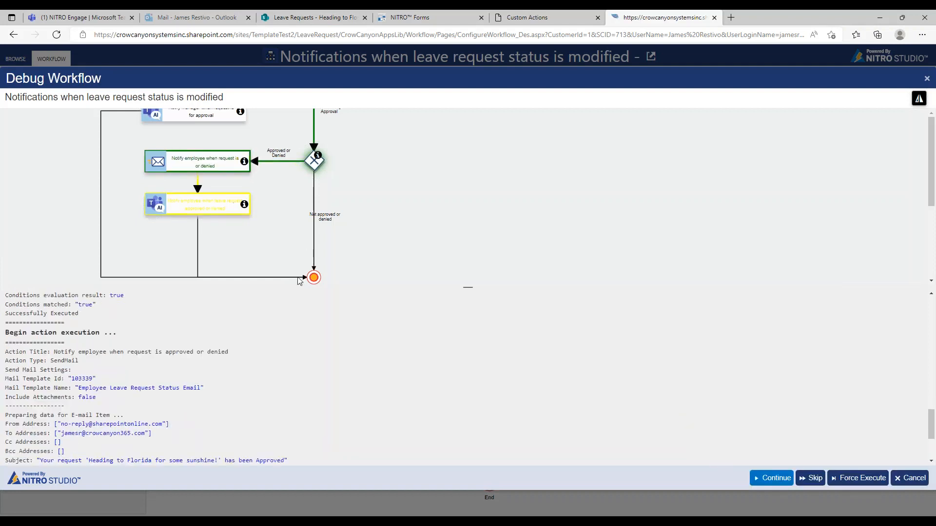
left_click(758, 481)
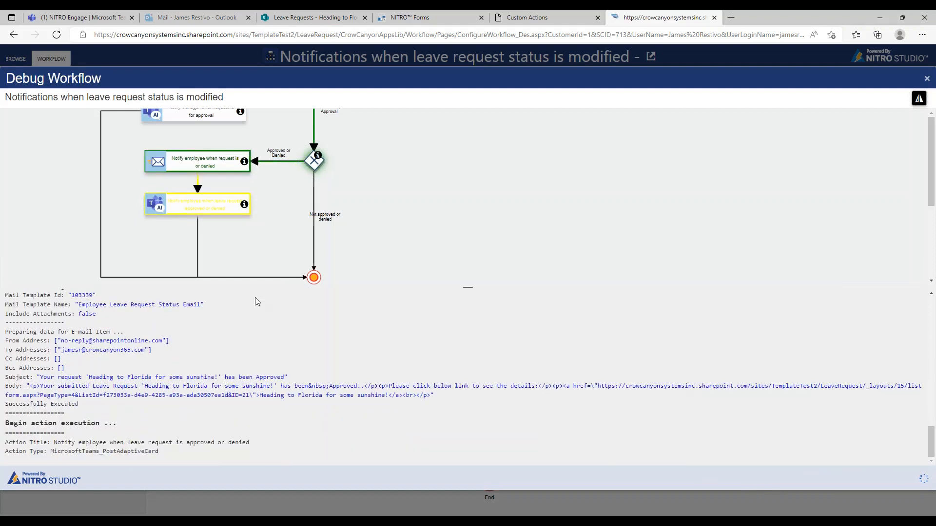
left_click_drag(53, 340, 206, 423)
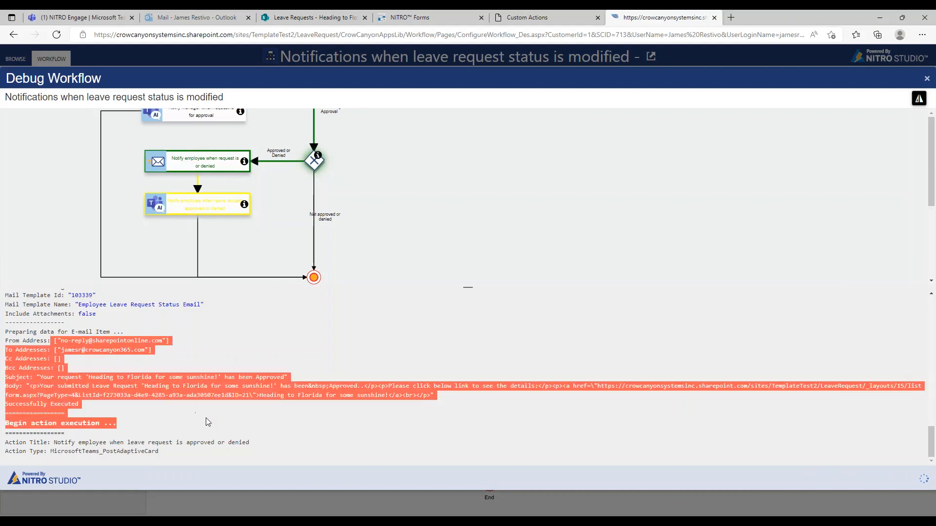
left_click(208, 431)
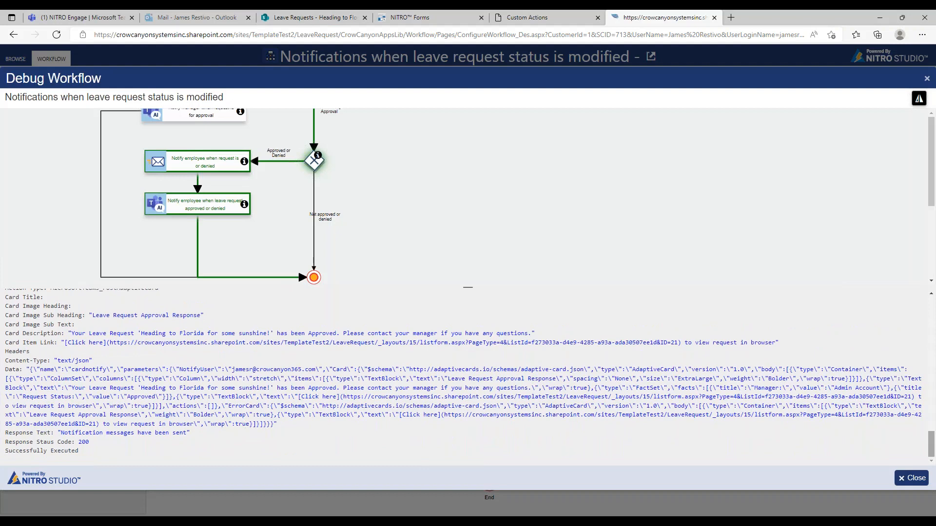
Review the execution log, close the workflow debugger and return to the "Heading to Florida for some sunshine!" leave request
left_click_drag(932, 442, 932, 393)
left_click(911, 478)
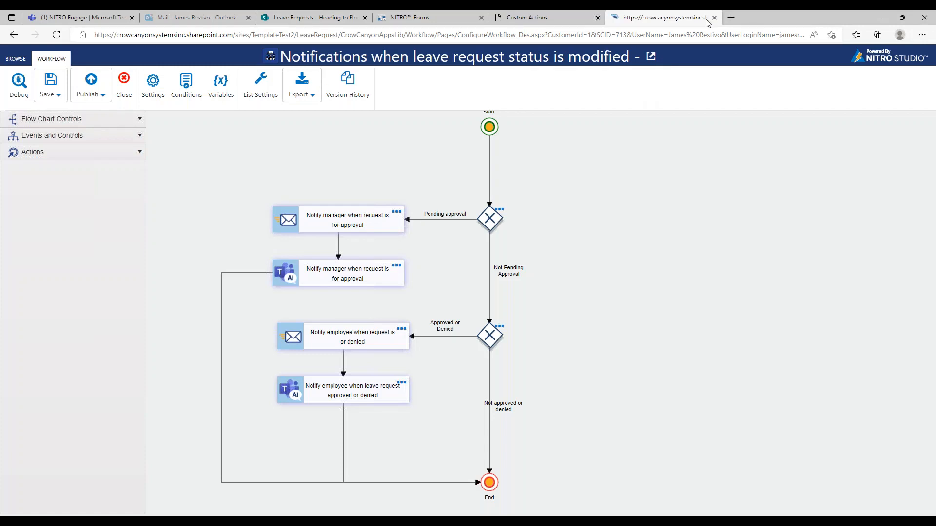
left_click(301, 17)
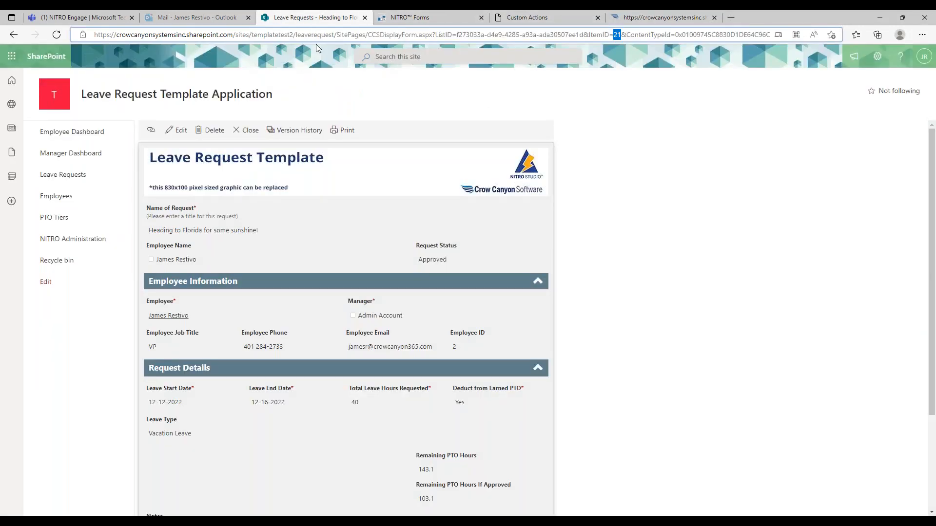